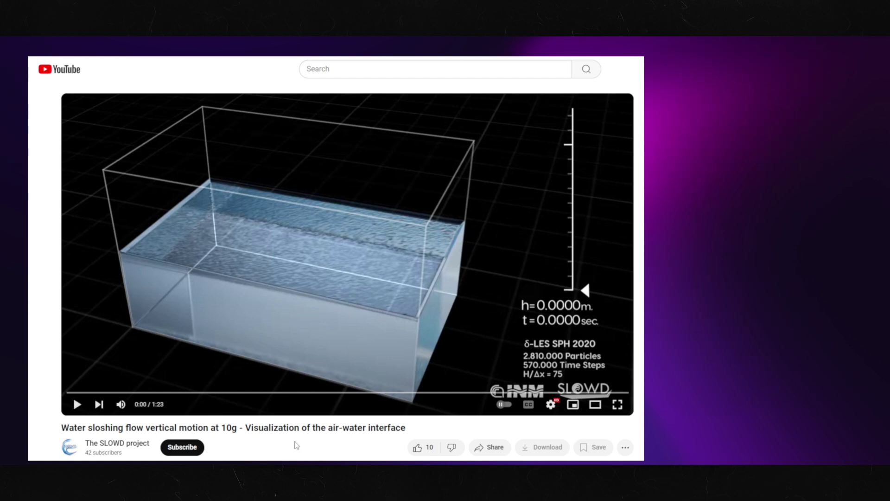
Play the 'Water sloshing flow vertical motion at 10g' video and pause it at 0:18.
{"action": "left_click", "coordinate": [208, 332]}
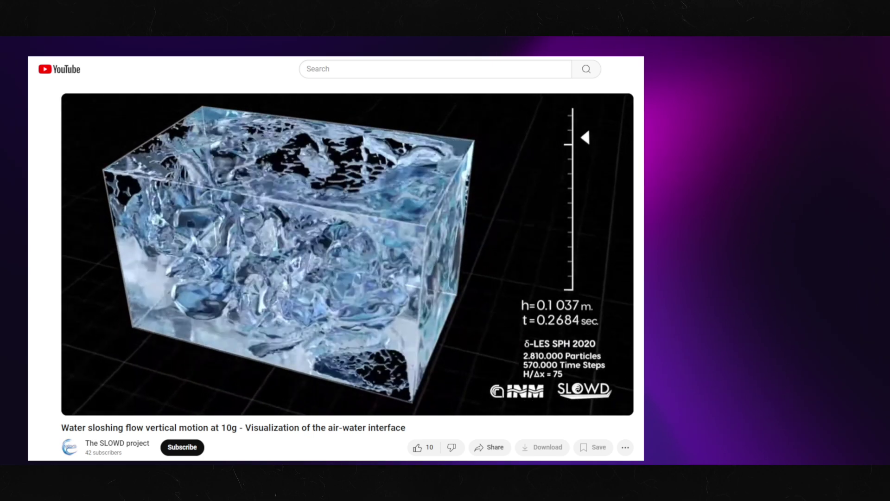
{"action": "left_click", "coordinate": [337, 224]}
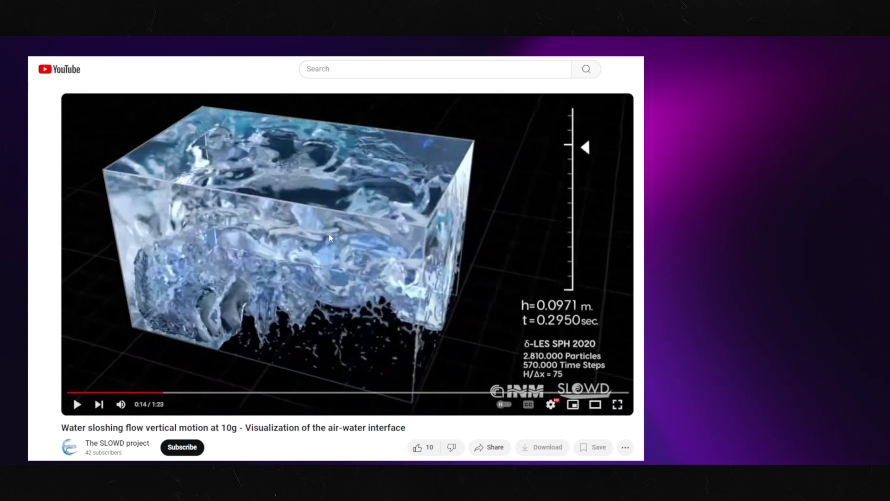
{"action": "left_click", "coordinate": [331, 212]}
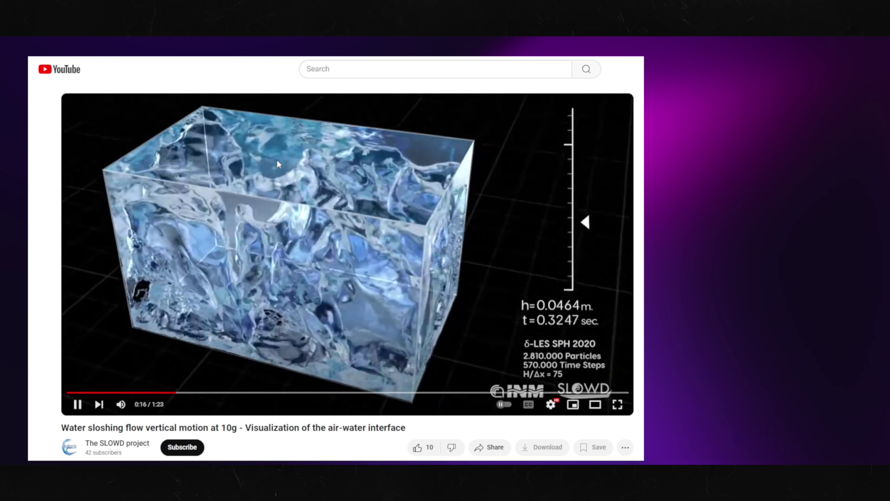
{"action": "left_click", "coordinate": [277, 163]}
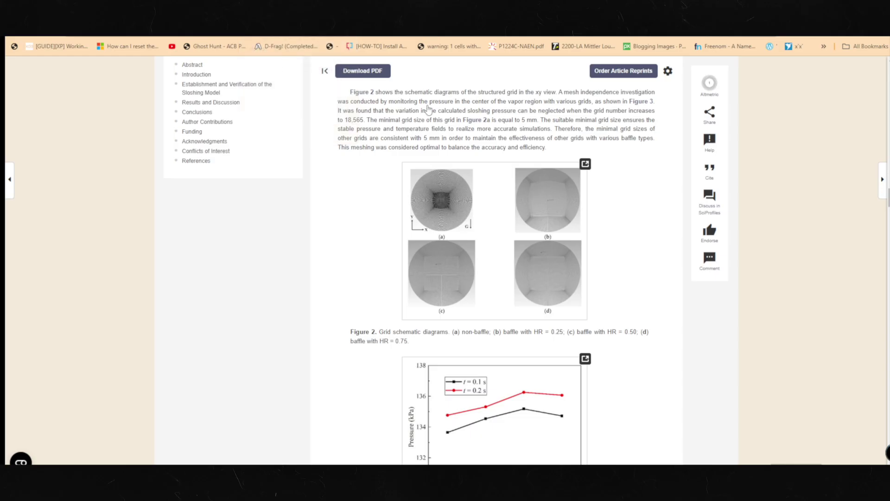
Browse the MDPI sloshing tank article from Table 2 to Figures 4–5, then go to the tanker paper.
{"action": "scroll", "coordinate": [721, 253], "scroll_direction": "up", "scroll_amount": 6}
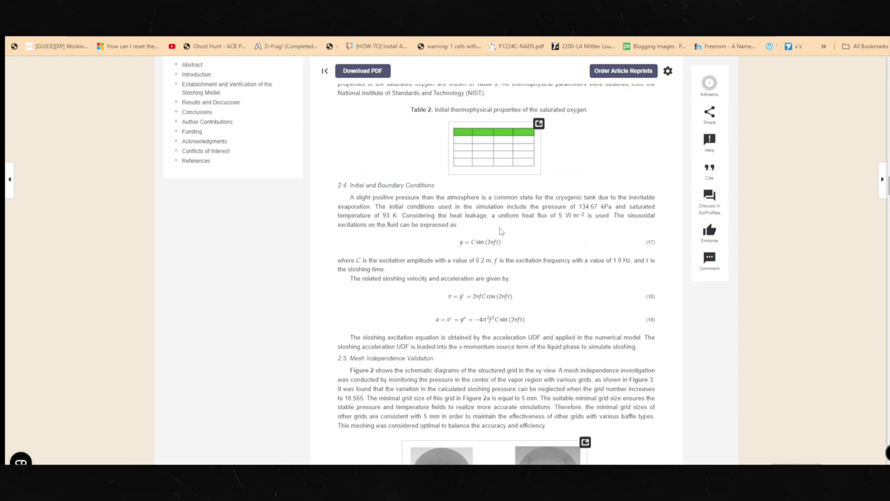
{"action": "left_click_drag", "start_coordinate": [888, 185], "coordinate": [883, 65]}
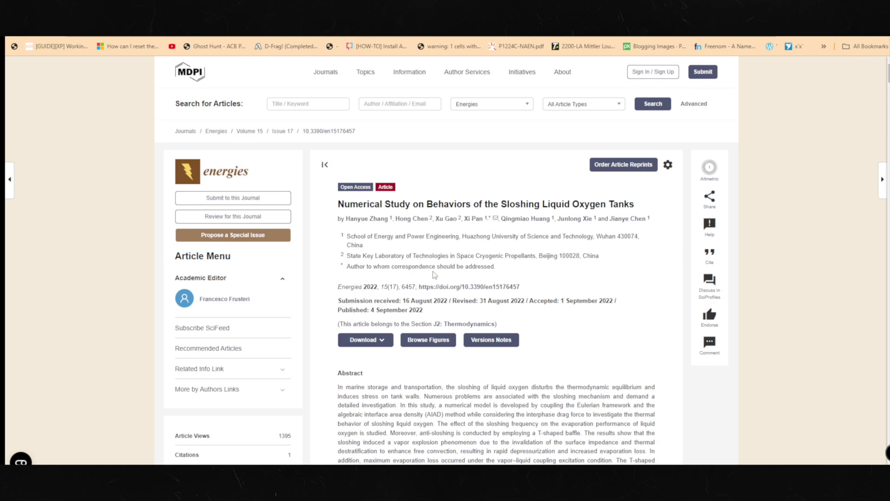
{"action": "scroll", "coordinate": [433, 275], "scroll_direction": "down", "scroll_amount": 2}
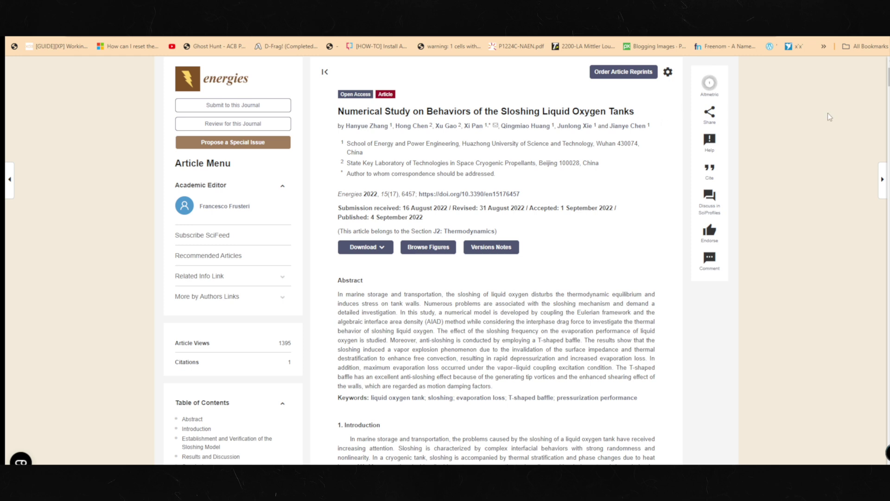
{"action": "scroll", "coordinate": [804, 146], "scroll_direction": "down", "scroll_amount": 1}
{"action": "left_click", "coordinate": [888, 245]}
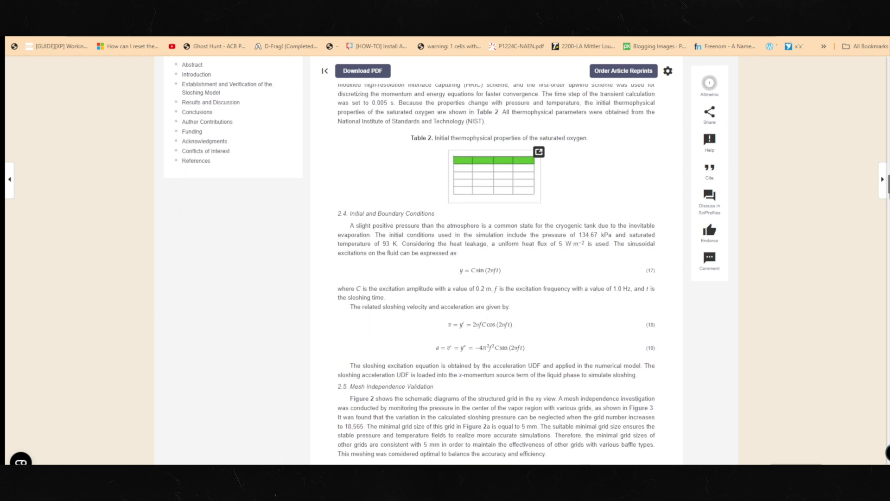
{"action": "scroll", "coordinate": [889, 244], "scroll_direction": "down", "scroll_amount": 3}
{"action": "scroll", "coordinate": [649, 163], "scroll_direction": "up", "scroll_amount": 2}
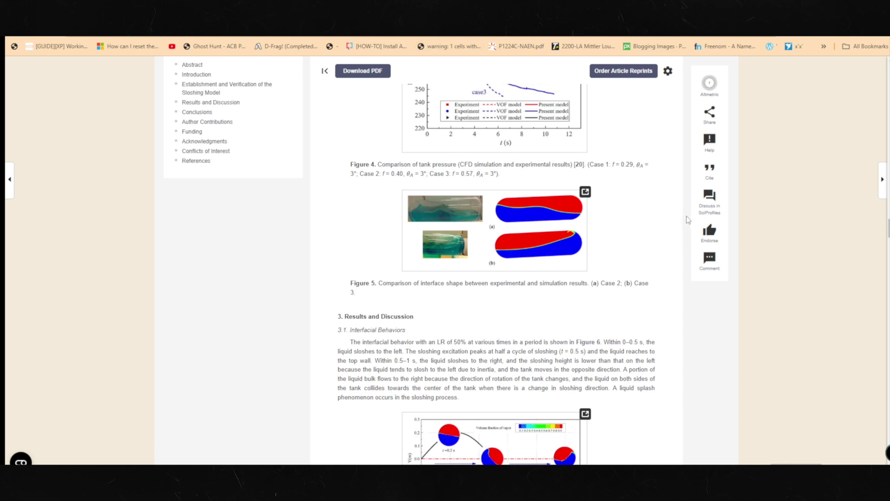
{"action": "scroll", "coordinate": [687, 217], "scroll_direction": "up", "scroll_amount": 3}
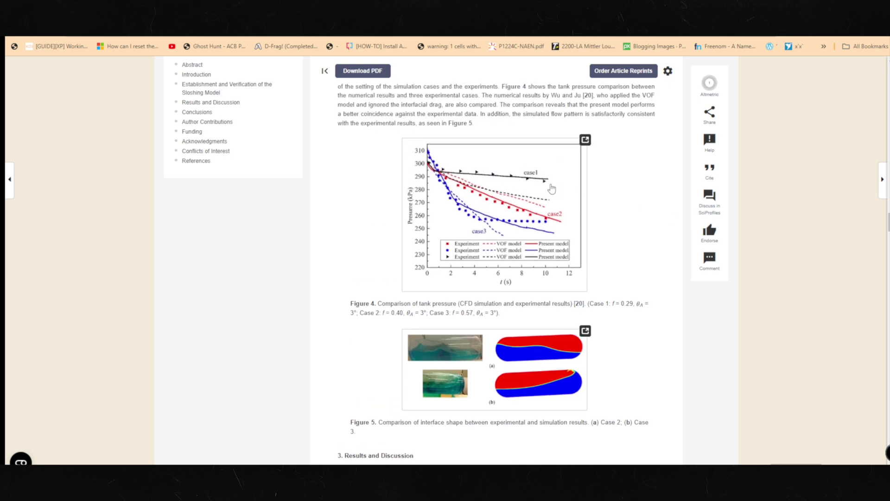
{"action": "key", "text": "ctrl+Tab"}
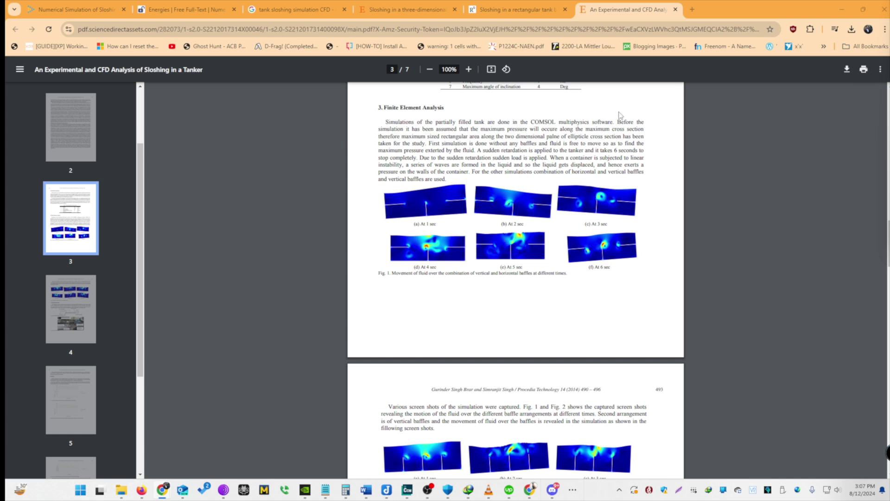
Scroll the tanker paper's baffle figures and switch to the rectangular tank sloshing paper.
{"action": "scroll", "coordinate": [576, 143], "scroll_direction": "down", "scroll_amount": 1}
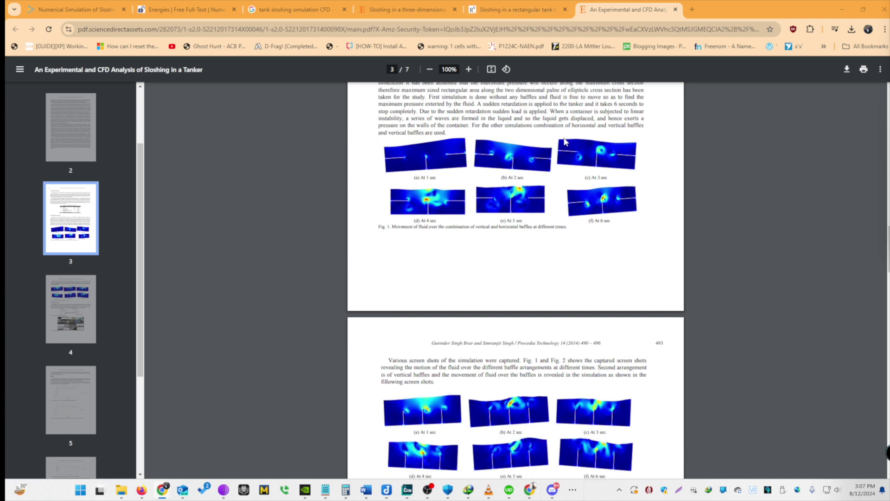
{"action": "left_click", "coordinate": [522, 5]}
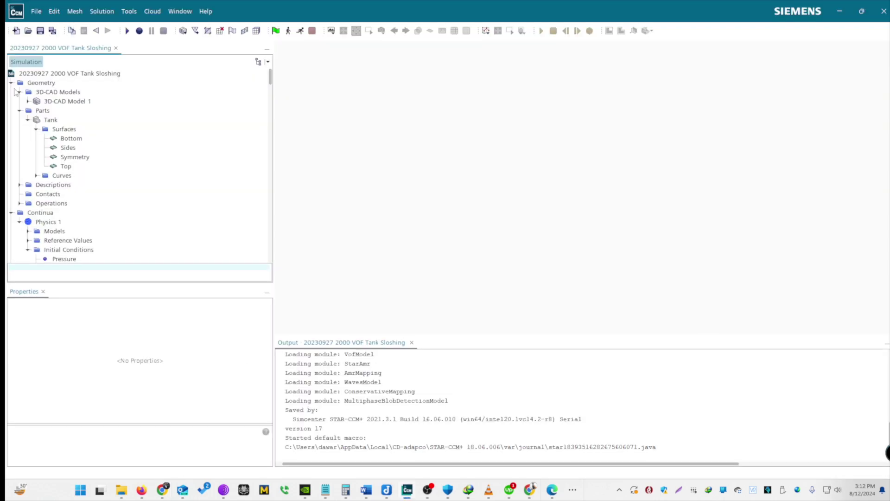
Edit Sketch 1 of 3D-CAD Model 1 and check its 300 mm by 1.01e+03 mm rectangle.
{"action": "right_click", "coordinate": [56, 103]}
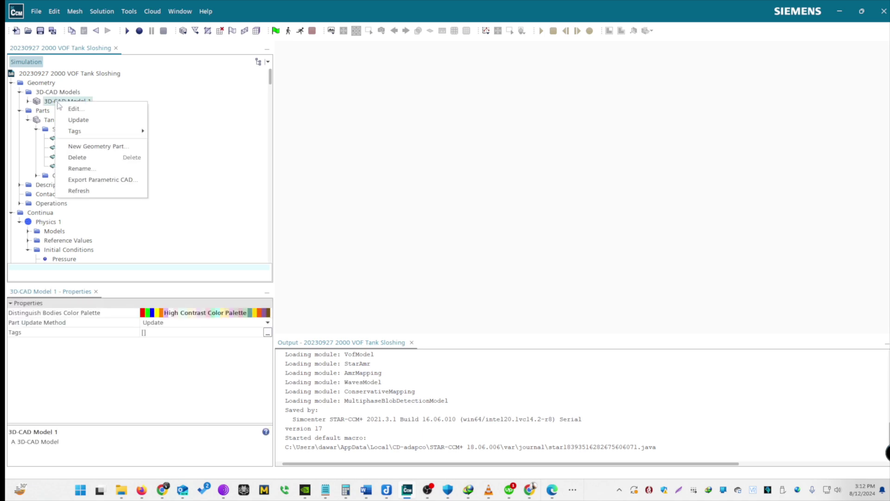
{"action": "left_click", "coordinate": [87, 108]}
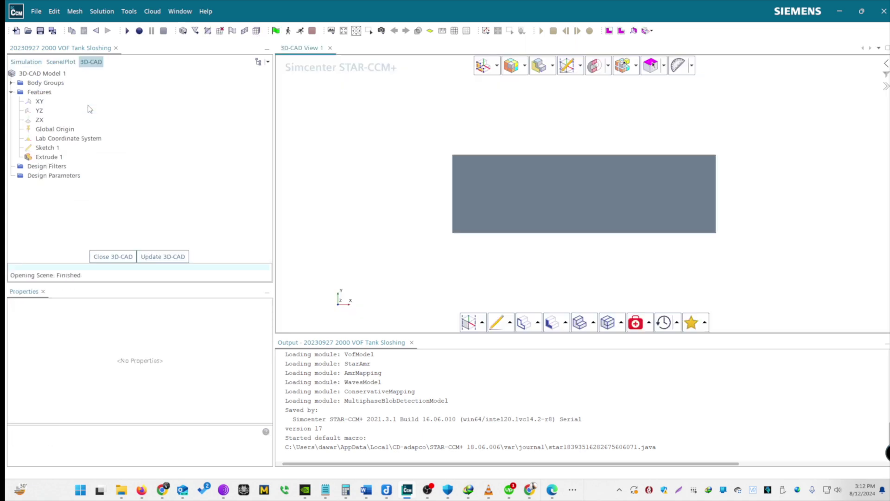
{"action": "right_click", "coordinate": [48, 153]}
{"action": "left_click", "coordinate": [58, 185]}
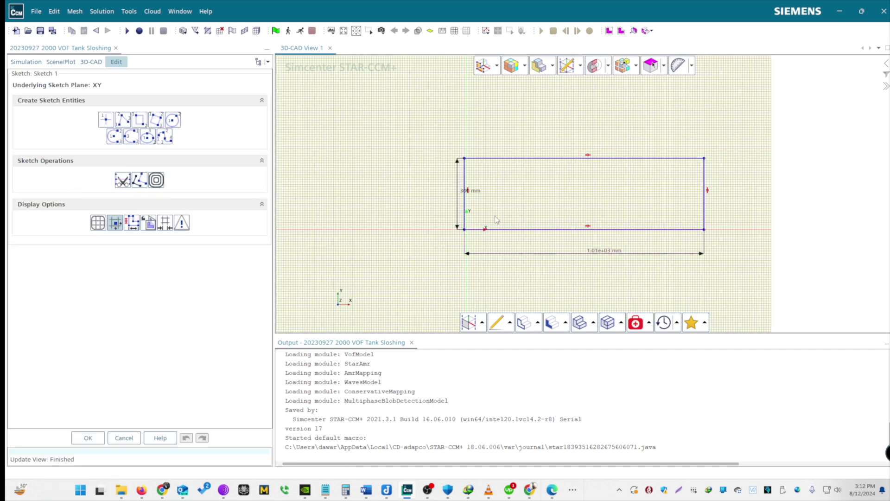
{"action": "left_click_drag", "start_coordinate": [469, 190], "coordinate": [361, 194]}
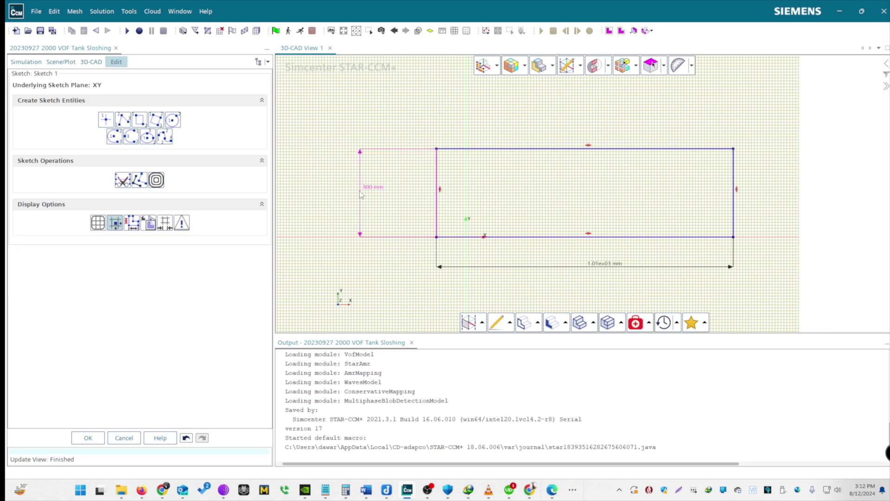
{"action": "left_click_drag", "start_coordinate": [605, 266], "coordinate": [623, 275]}
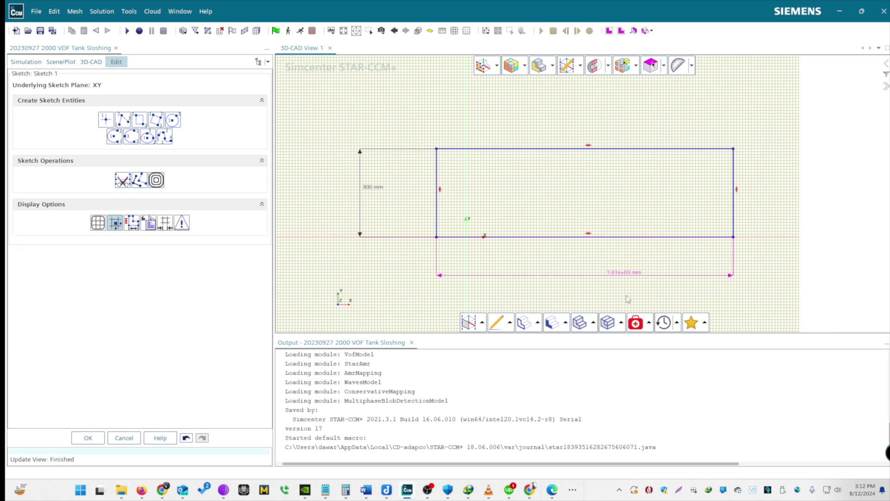
{"action": "scroll", "coordinate": [701, 284], "scroll_direction": "up", "scroll_amount": 1}
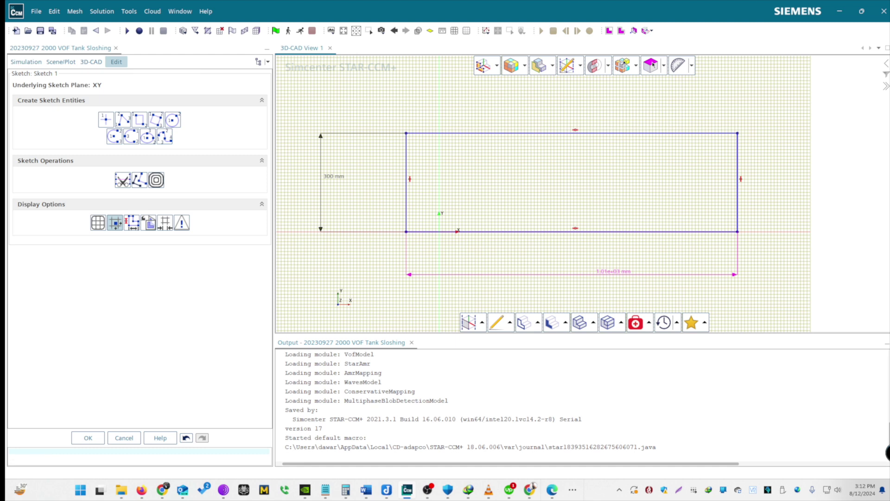
{"action": "left_click", "coordinate": [88, 438]}
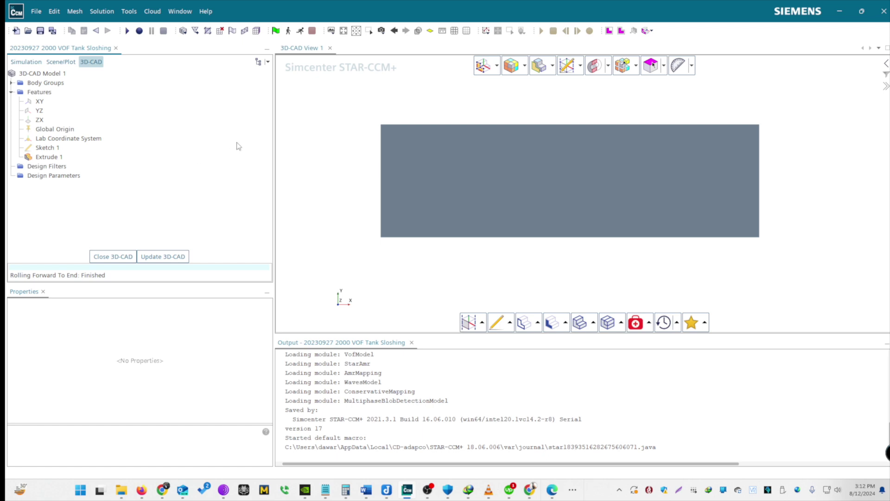
{"action": "right_click", "coordinate": [45, 159]}
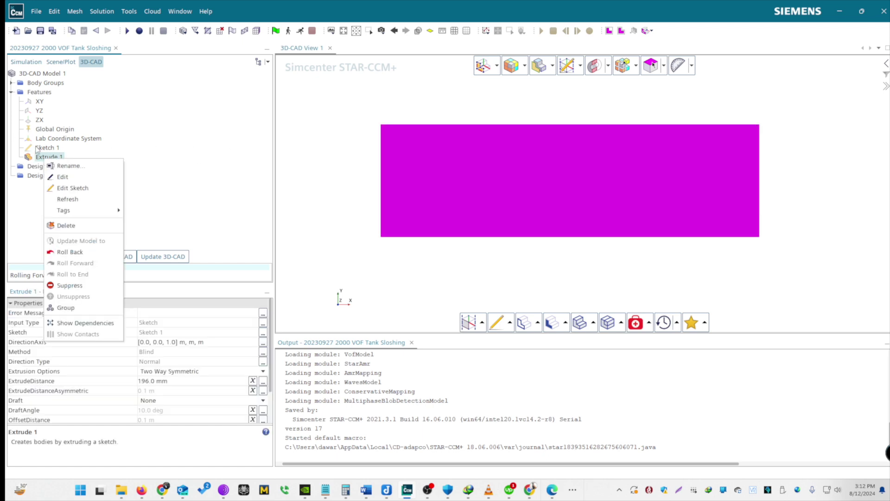
{"action": "left_click", "coordinate": [176, 148]}
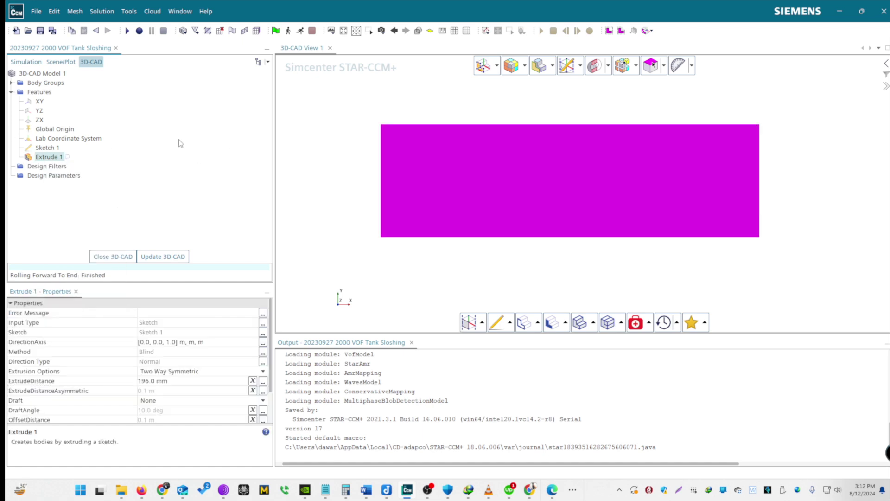
{"action": "left_click", "coordinate": [354, 140]}
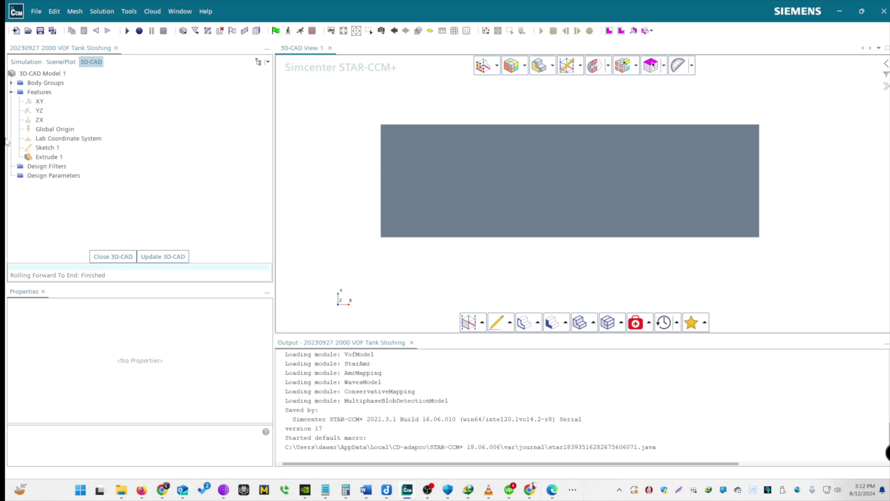
{"action": "right_click", "coordinate": [44, 158]}
{"action": "left_click", "coordinate": [63, 185]}
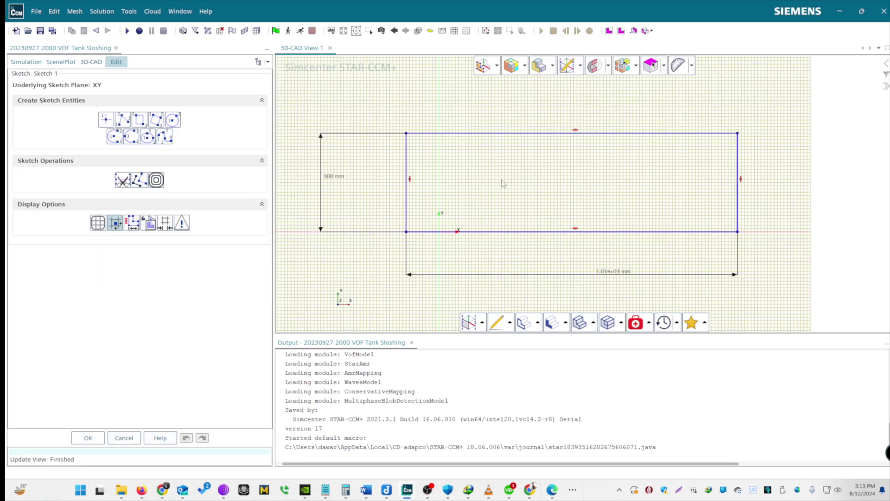
{"action": "left_click", "coordinate": [124, 438]}
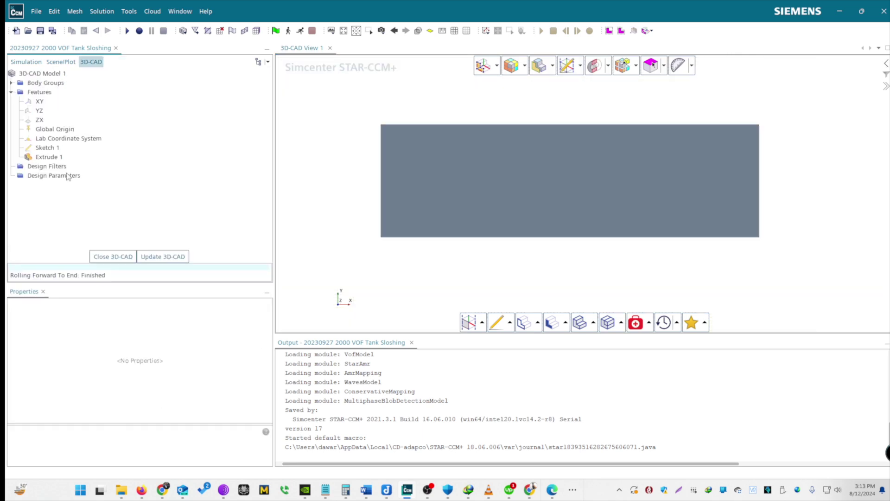
{"action": "right_click", "coordinate": [45, 158]}
{"action": "left_click", "coordinate": [68, 178]}
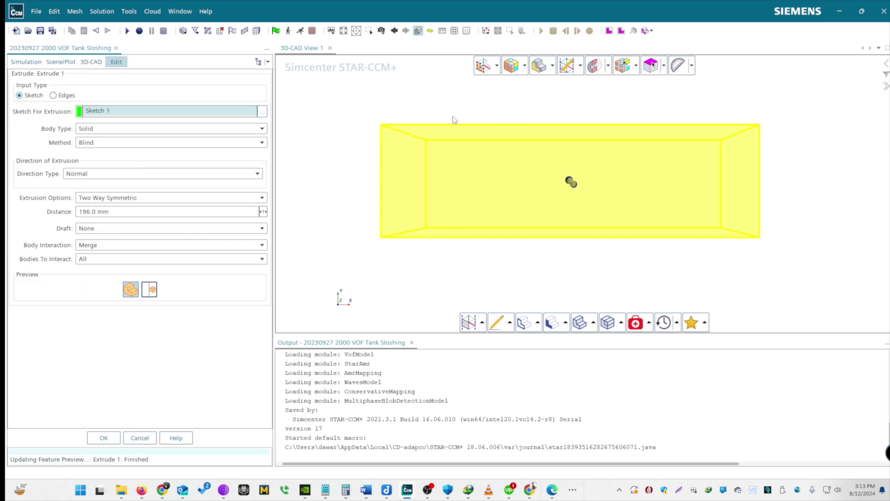
{"action": "left_click_drag", "start_coordinate": [452, 121], "coordinate": [510, 153]}
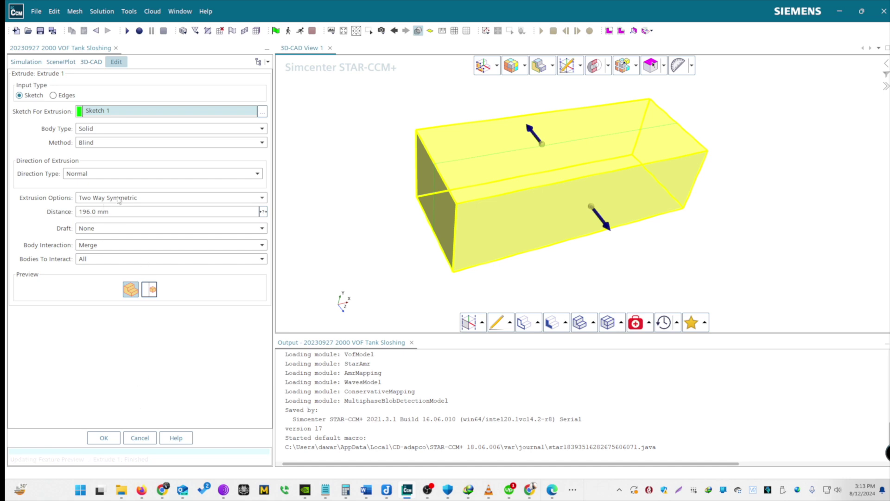
{"action": "left_click", "coordinate": [149, 438]}
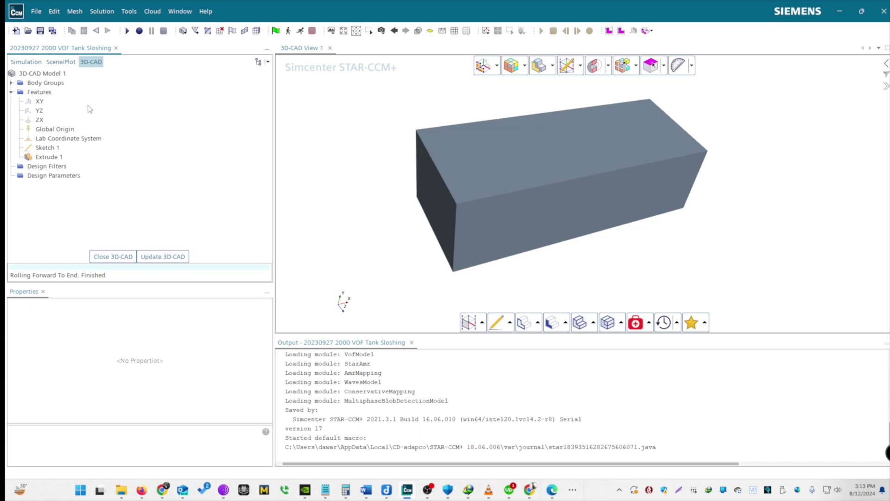
Highlight Body 1's Bottom, Sides and Symmetry named faces, rotating the tank to see each.
{"action": "left_click", "coordinate": [11, 83]}
{"action": "left_click", "coordinate": [19, 92]}
{"action": "left_click", "coordinate": [28, 101]}
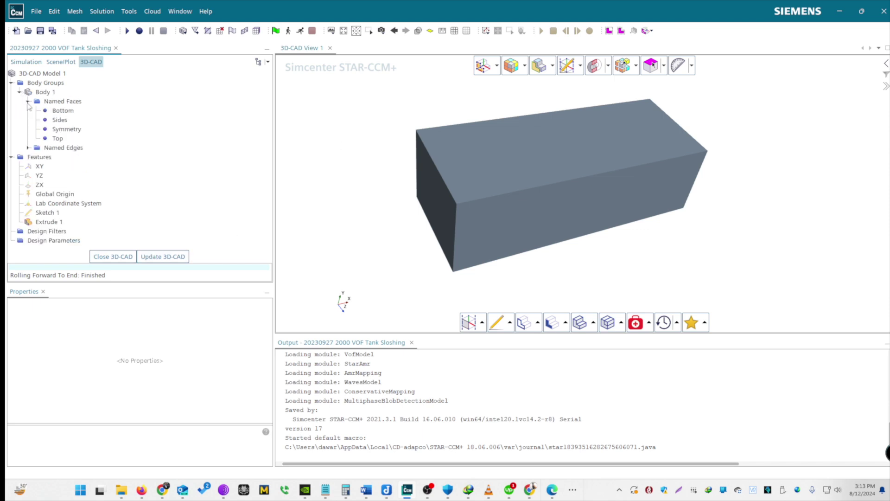
{"action": "left_click", "coordinate": [63, 110]}
{"action": "left_click_drag", "start_coordinate": [506, 199], "coordinate": [450, 193]}
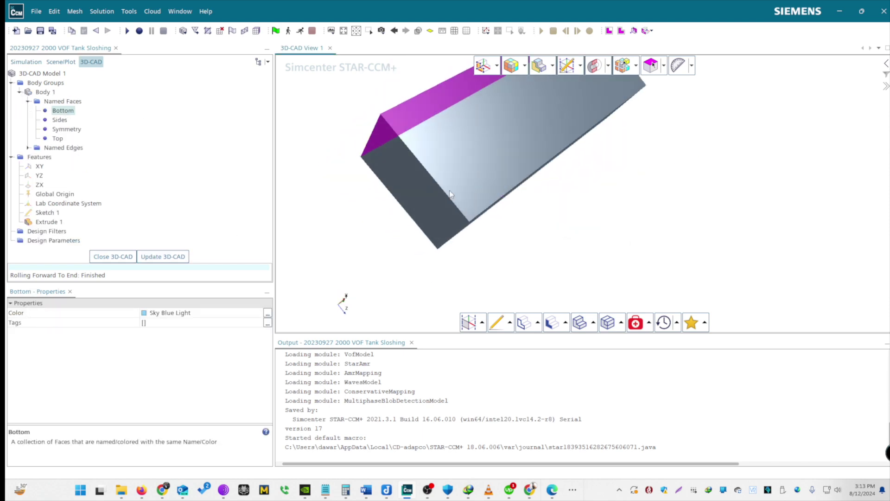
{"action": "left_click", "coordinate": [59, 119]}
{"action": "left_click_drag", "start_coordinate": [614, 199], "coordinate": [446, 182]}
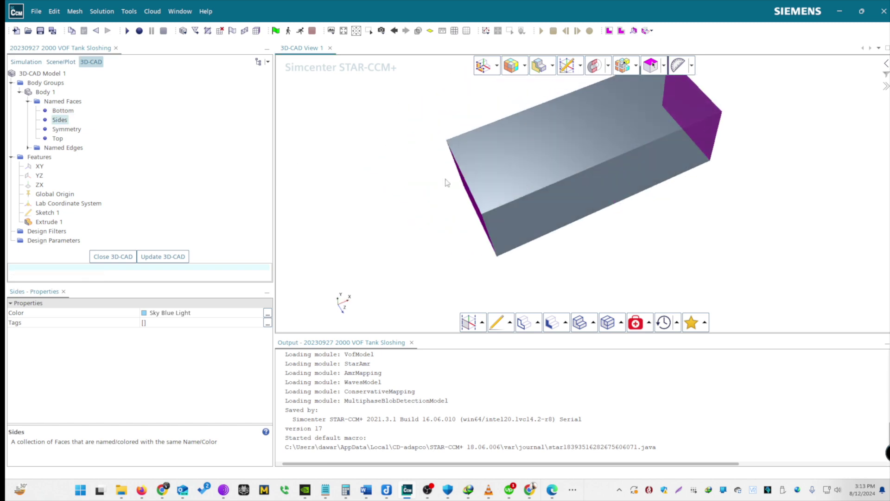
{"action": "left_click", "coordinate": [74, 130]}
{"action": "left_click_drag", "start_coordinate": [568, 182], "coordinate": [345, 145]}
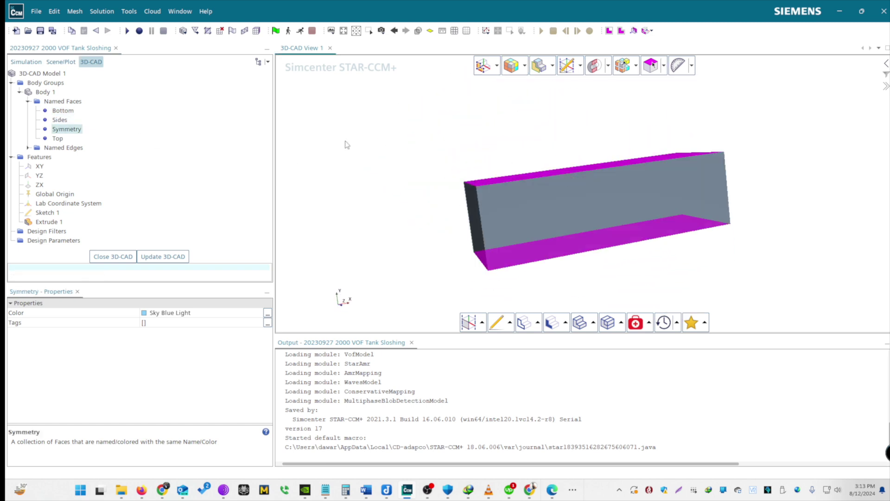
Inspect the Top face from above, then update the 3D-CAD model and close the editor.
{"action": "left_click", "coordinate": [57, 138]}
{"action": "left_click_drag", "start_coordinate": [622, 206], "coordinate": [649, 251]}
{"action": "scroll", "coordinate": [650, 251], "scroll_direction": "down", "scroll_amount": 3}
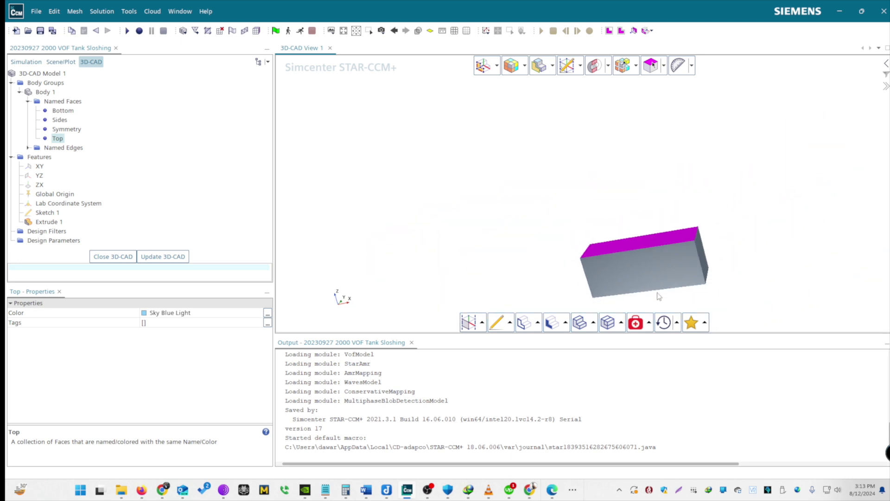
{"action": "scroll", "coordinate": [658, 296], "scroll_direction": "up", "scroll_amount": 3}
{"action": "left_click_drag", "start_coordinate": [658, 296], "coordinate": [782, 276]}
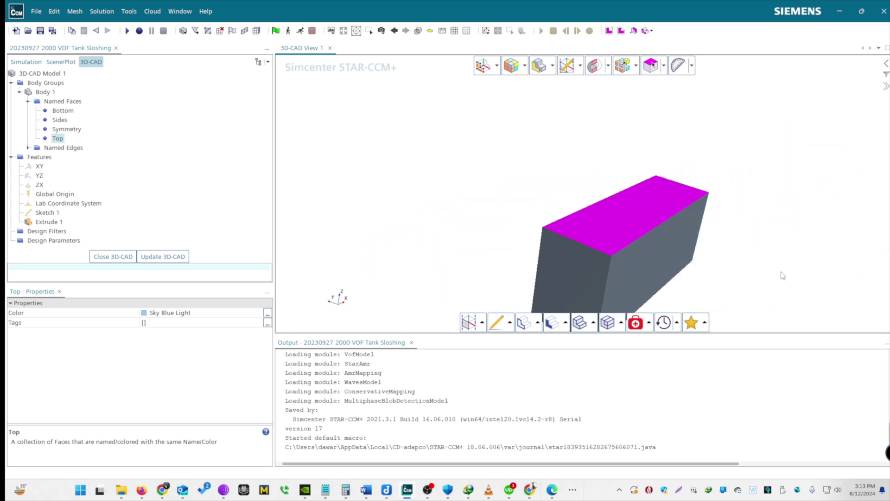
{"action": "left_click", "coordinate": [149, 258]}
{"action": "left_click", "coordinate": [113, 256]}
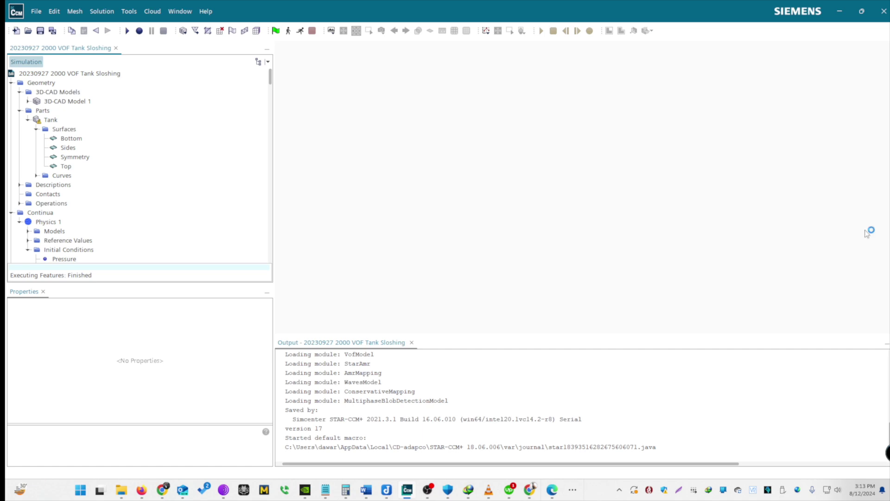
Dismiss the 3D-CAD Model 1 context menu and inspect the Tank part's properties.
{"action": "right_click", "coordinate": [53, 101]}
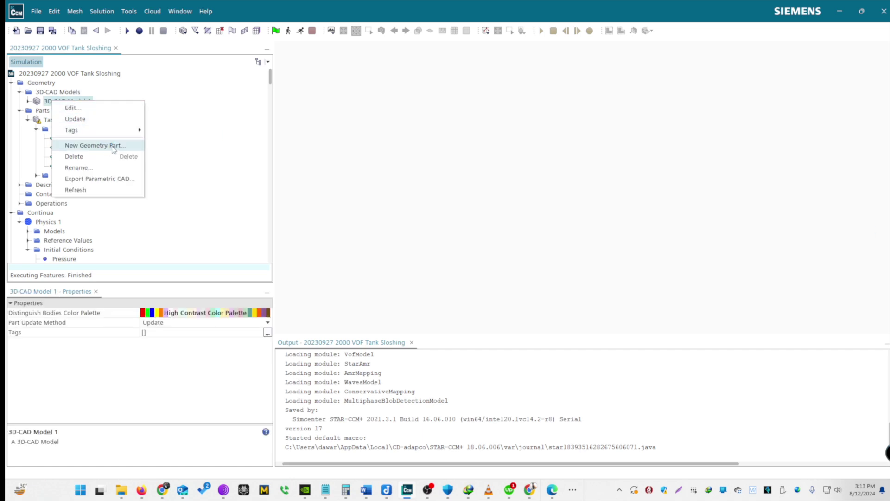
{"action": "left_click", "coordinate": [220, 104]}
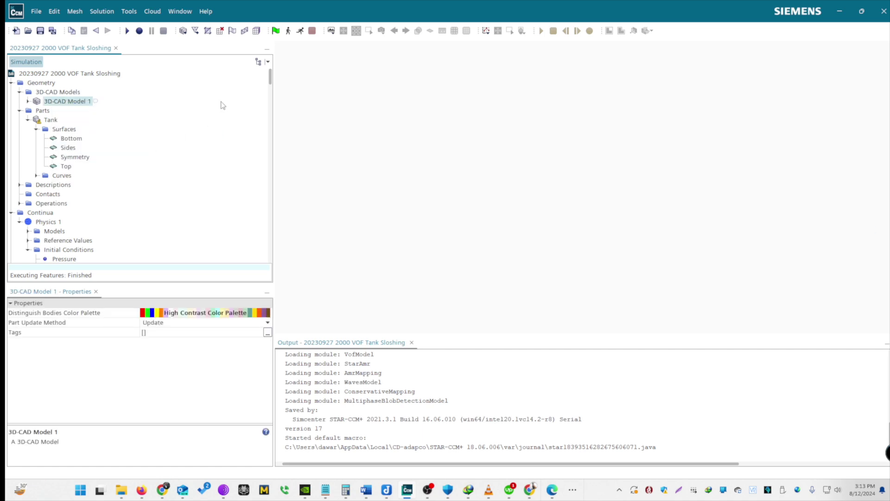
{"action": "left_click", "coordinate": [55, 120]}
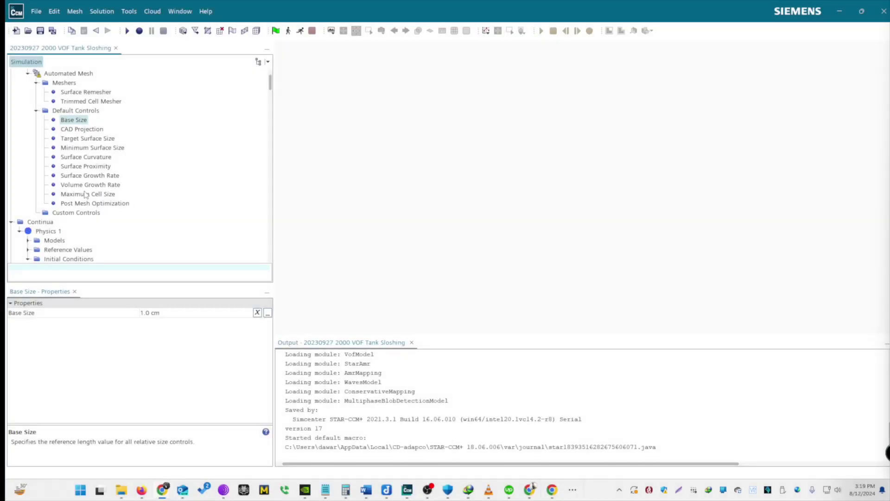
Confirm the surface remesher and trimmed cell mesher for the automated mesh.
{"action": "scroll", "coordinate": [87, 195], "scroll_direction": "up", "scroll_amount": 3}
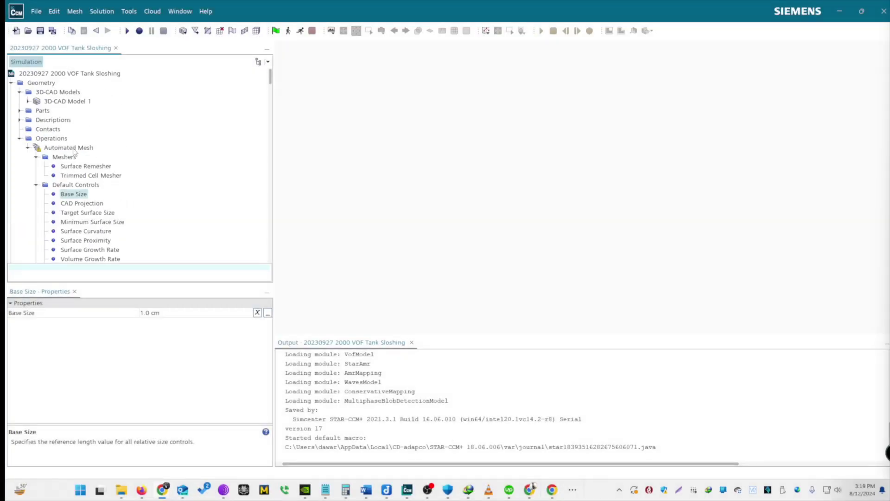
{"action": "right_click", "coordinate": [114, 149]}
{"action": "left_click", "coordinate": [120, 155]}
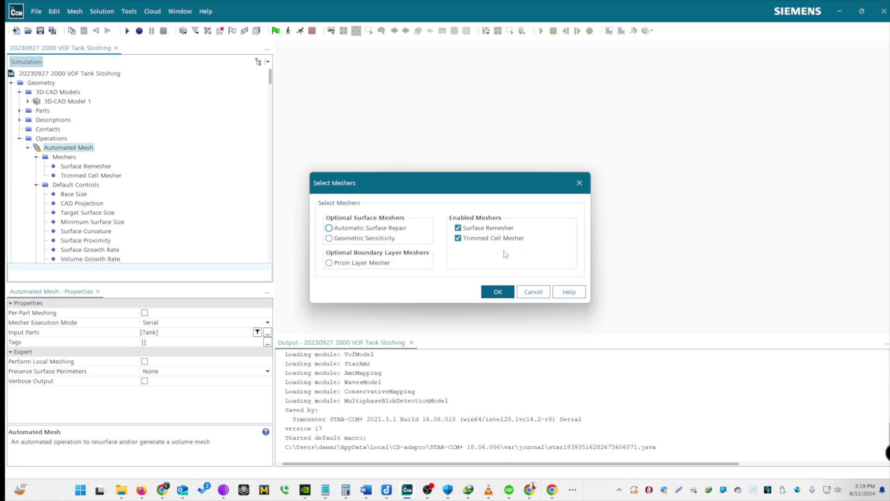
{"action": "left_click", "coordinate": [497, 291]}
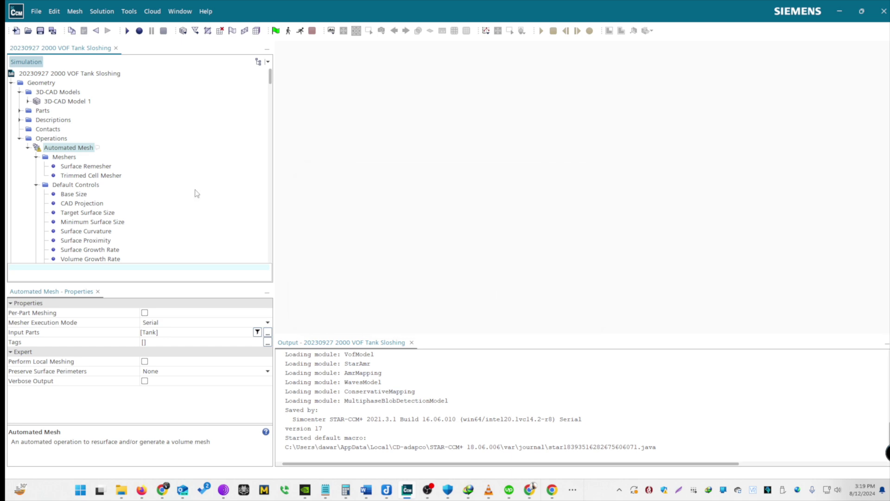
{"action": "scroll", "coordinate": [197, 193], "scroll_direction": "down", "scroll_amount": 1}
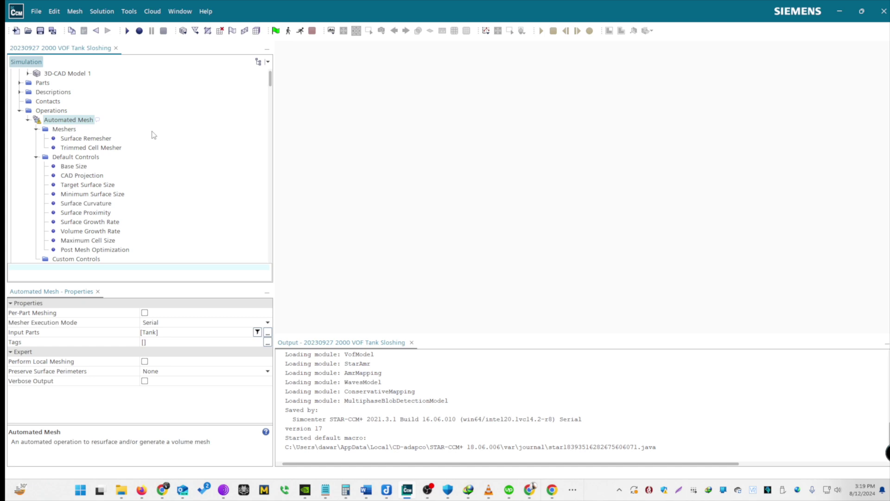
Review base size, target surface size, curvature, proximity, growth rates, maximum cell size and post-mesh optimization.
{"action": "left_click", "coordinate": [64, 169]}
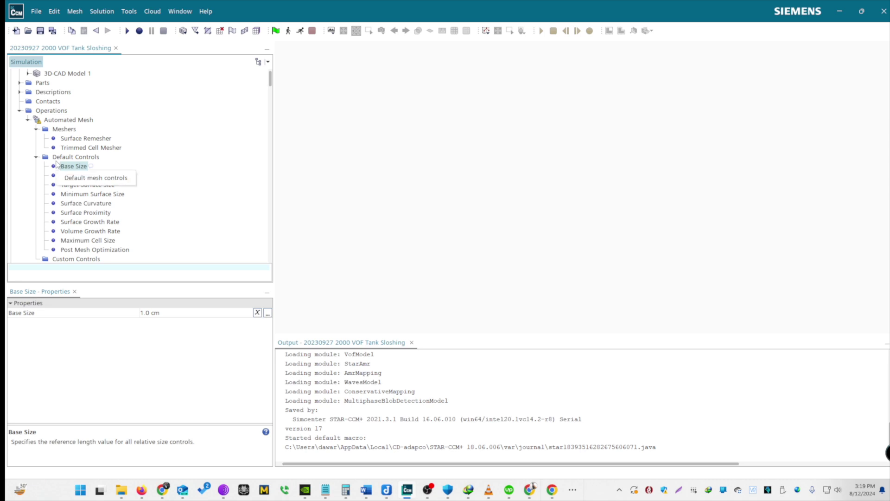
{"action": "scroll", "coordinate": [186, 156], "scroll_direction": "down", "scroll_amount": 2}
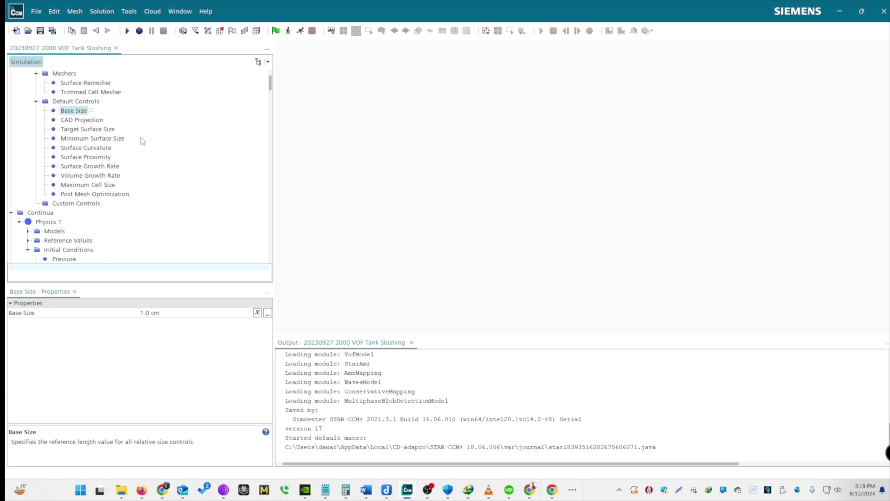
{"action": "left_click", "coordinate": [98, 130]}
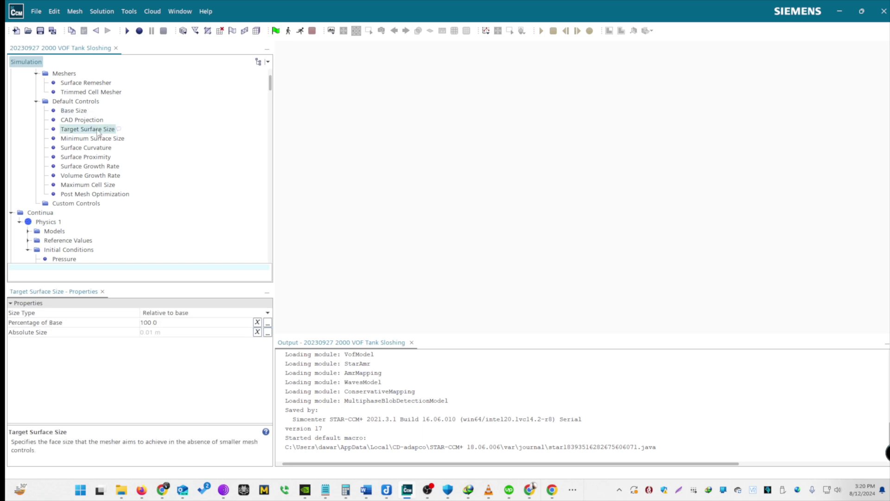
{"action": "left_click", "coordinate": [107, 149]}
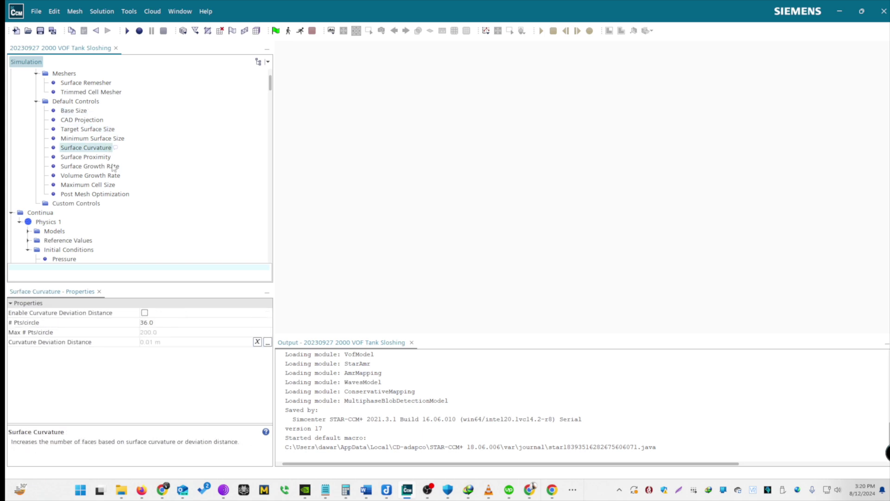
{"action": "left_click", "coordinate": [104, 158]}
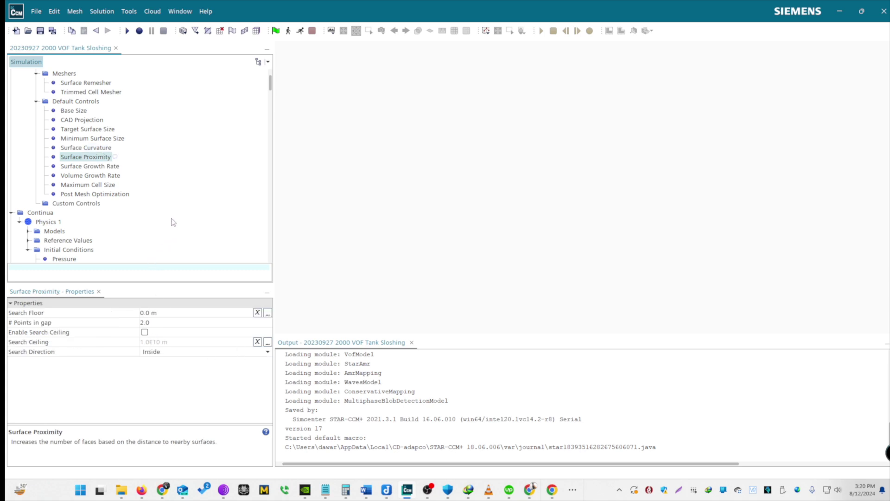
{"action": "left_click", "coordinate": [104, 166]}
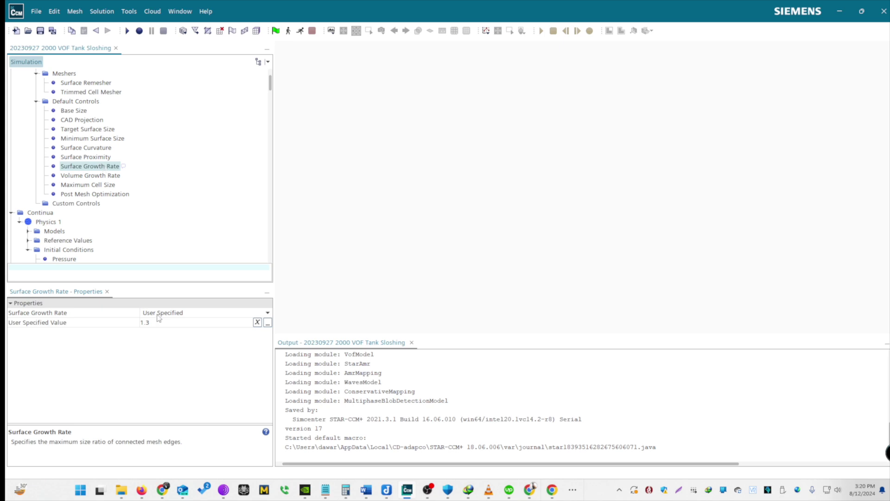
{"action": "left_click", "coordinate": [94, 179]}
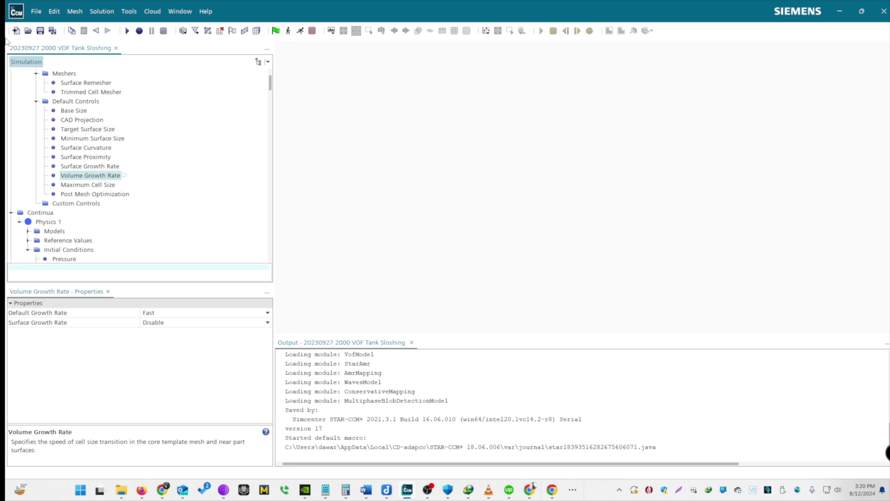
{"action": "left_click", "coordinate": [95, 185]}
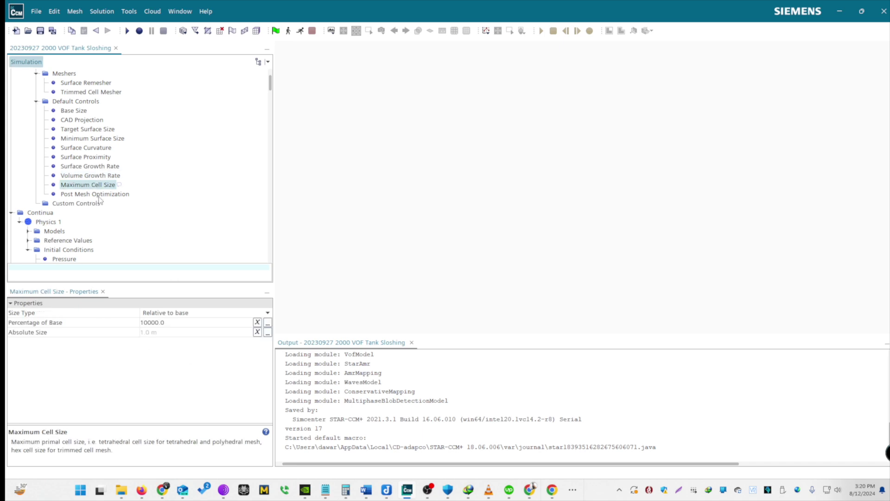
{"action": "left_click", "coordinate": [99, 195]}
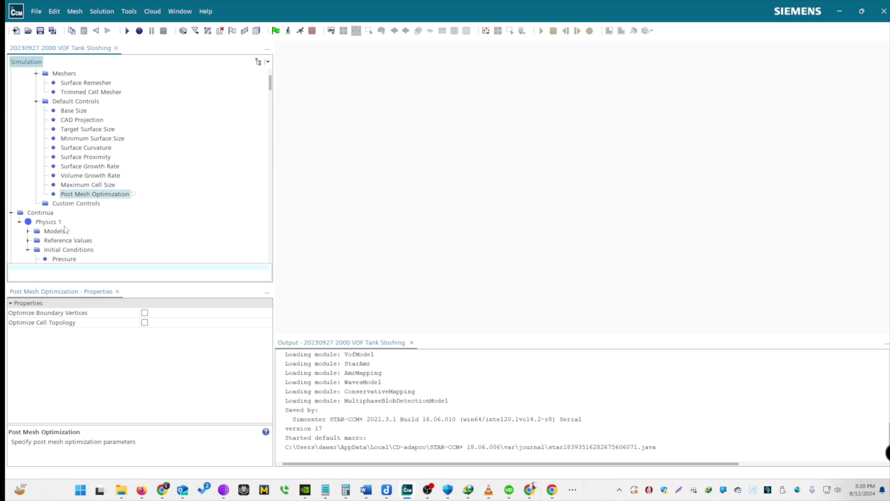
{"action": "scroll", "coordinate": [64, 227], "scroll_direction": "down", "scroll_amount": 2}
{"action": "right_click", "coordinate": [55, 168]}
{"action": "left_click", "coordinate": [77, 171]}
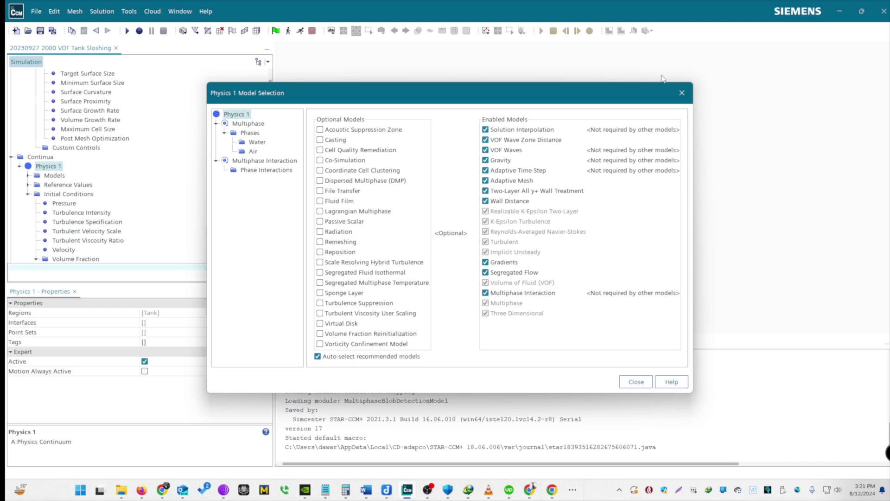
Inspect the Adaptive Time-Step providers, including the Free Surface CFL Condition limit of 0.2.
{"action": "left_click", "coordinate": [682, 92]}
{"action": "scroll", "coordinate": [95, 208], "scroll_direction": "down", "scroll_amount": 1}
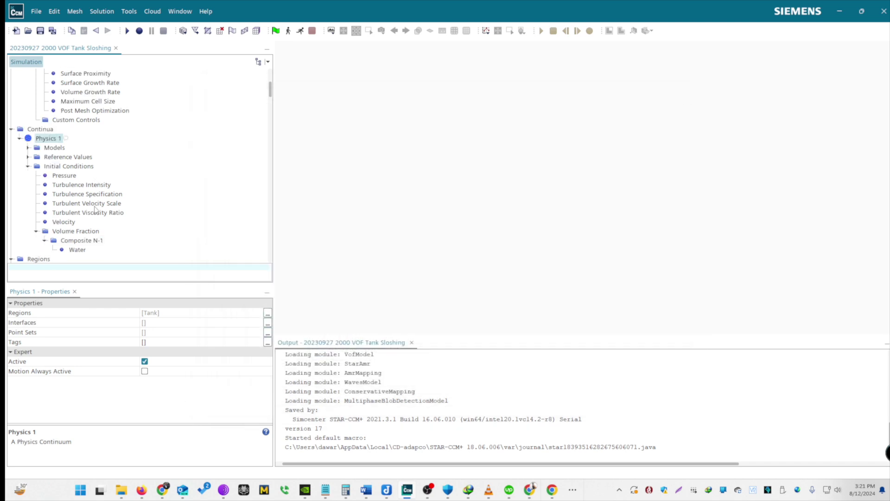
{"action": "left_click", "coordinate": [27, 148]}
{"action": "left_click", "coordinate": [36, 101]}
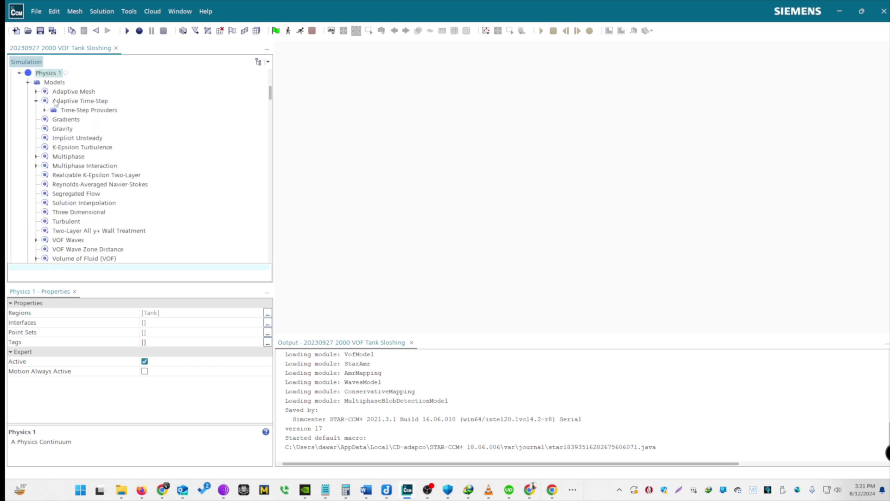
{"action": "left_click", "coordinate": [59, 102]}
{"action": "left_click", "coordinate": [74, 110]}
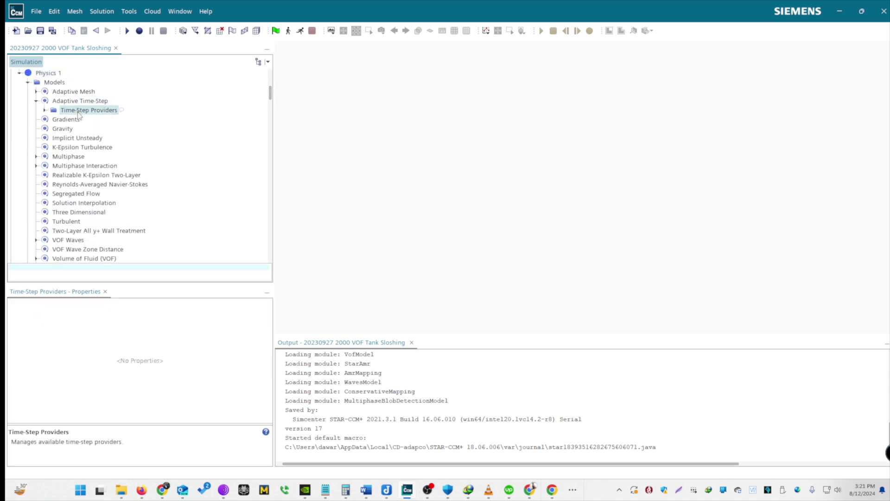
{"action": "left_click", "coordinate": [44, 110]}
{"action": "left_click", "coordinate": [72, 120]}
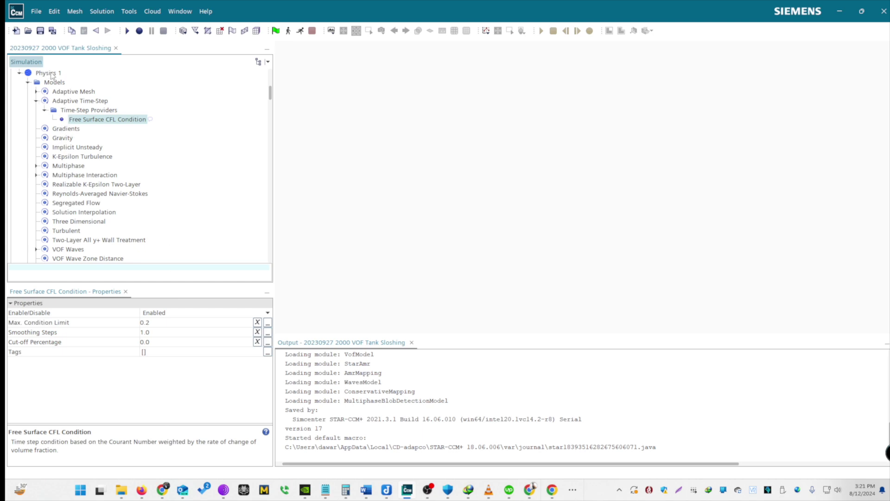
{"action": "scroll", "coordinate": [83, 180], "scroll_direction": "down", "scroll_amount": 1}
Check the VOF Waves damping settings and expand Multiphase to show the Water and Air phases.
{"action": "left_click", "coordinate": [67, 224]}
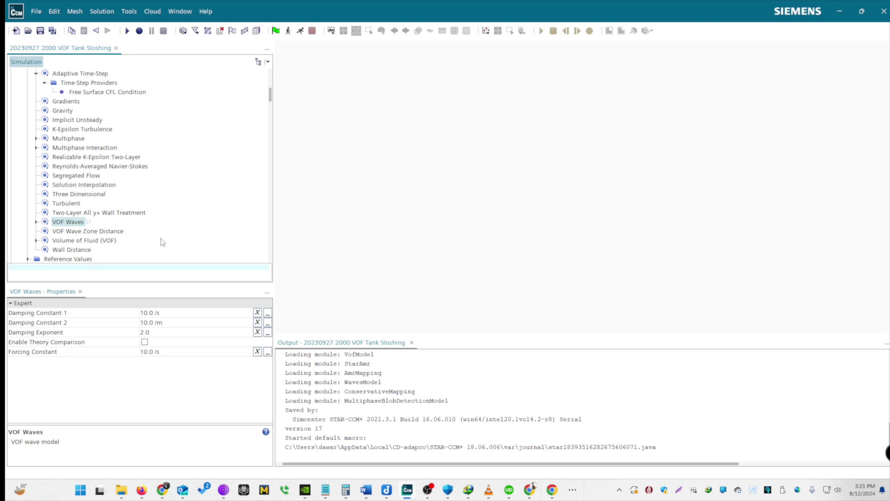
{"action": "left_click", "coordinate": [36, 138]}
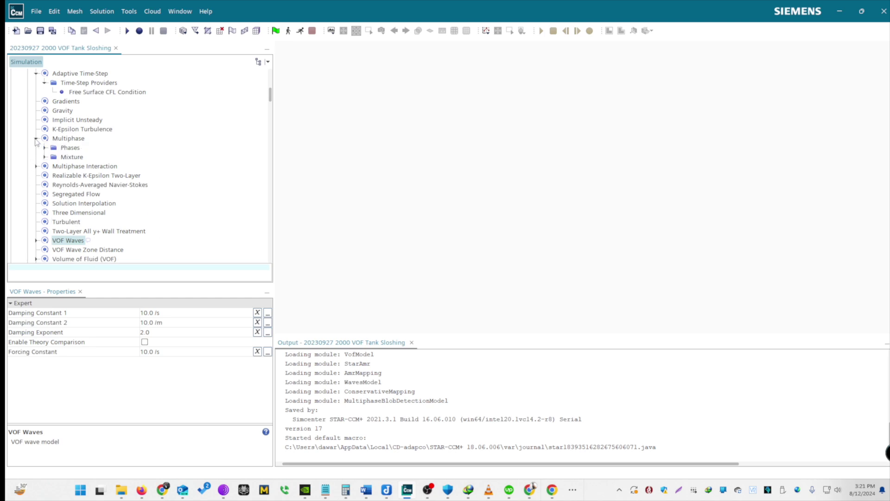
{"action": "left_click", "coordinate": [44, 148]}
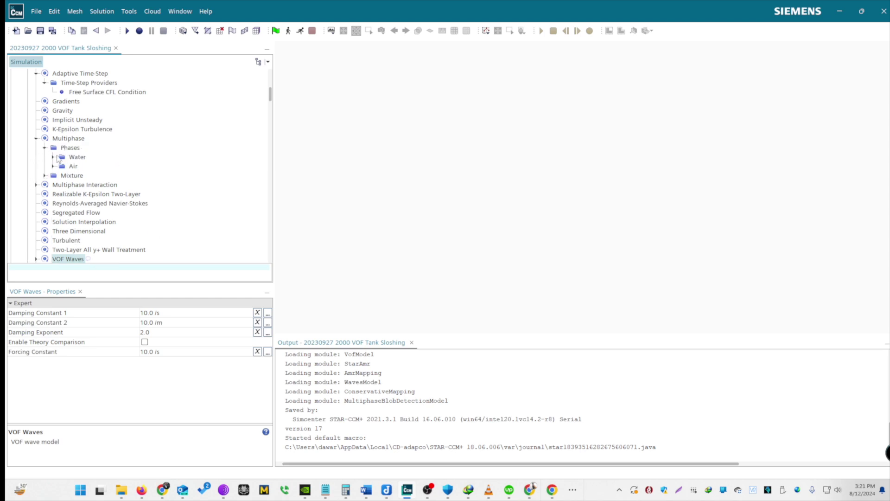
{"action": "left_click", "coordinate": [53, 157]}
Open and close the model selections for the Water and Air phases.
{"action": "right_click", "coordinate": [65, 158]}
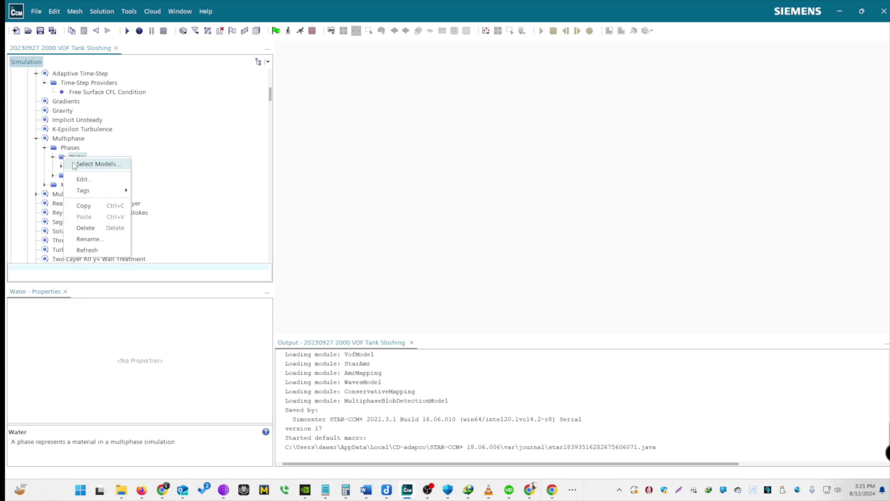
{"action": "left_click", "coordinate": [95, 163]}
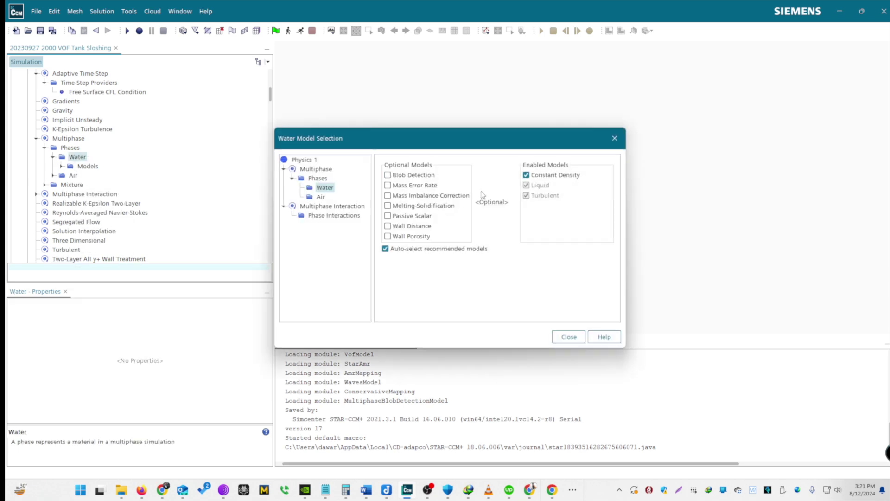
{"action": "left_click", "coordinate": [569, 337]}
{"action": "right_click", "coordinate": [73, 175]}
{"action": "left_click", "coordinate": [95, 181]}
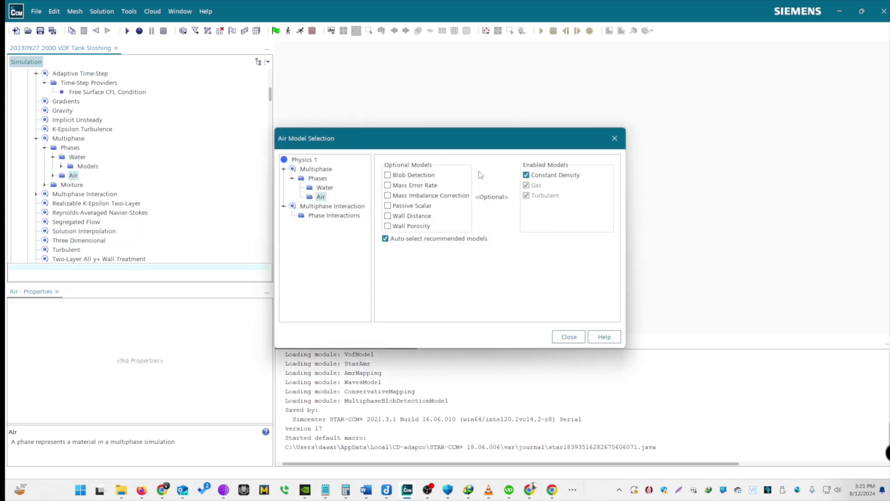
{"action": "left_click", "coordinate": [569, 336]}
Review the VOF Waves model, Flat Vof Wave 1 and the VOF Wave Zone Distance settings.
{"action": "scroll", "coordinate": [79, 209], "scroll_direction": "down", "scroll_amount": 2}
{"action": "left_click", "coordinate": [67, 213]}
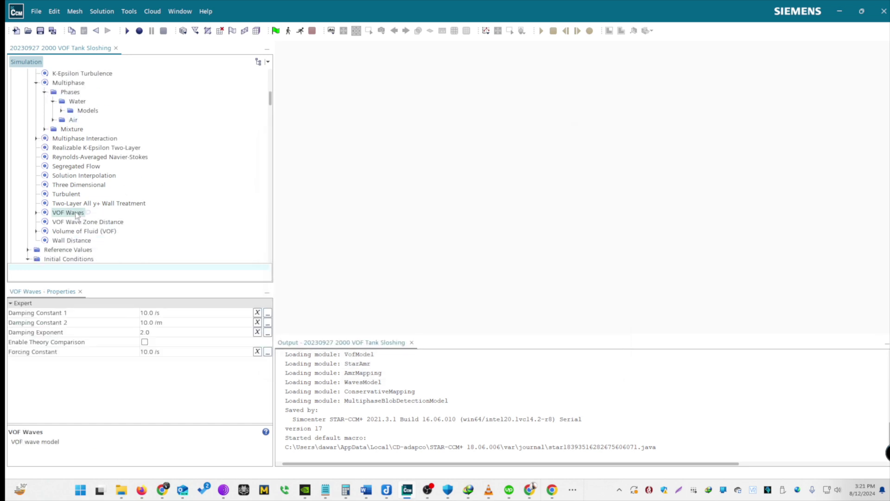
{"action": "left_click", "coordinate": [36, 213]}
{"action": "left_click", "coordinate": [45, 222]}
{"action": "left_click", "coordinate": [88, 231]}
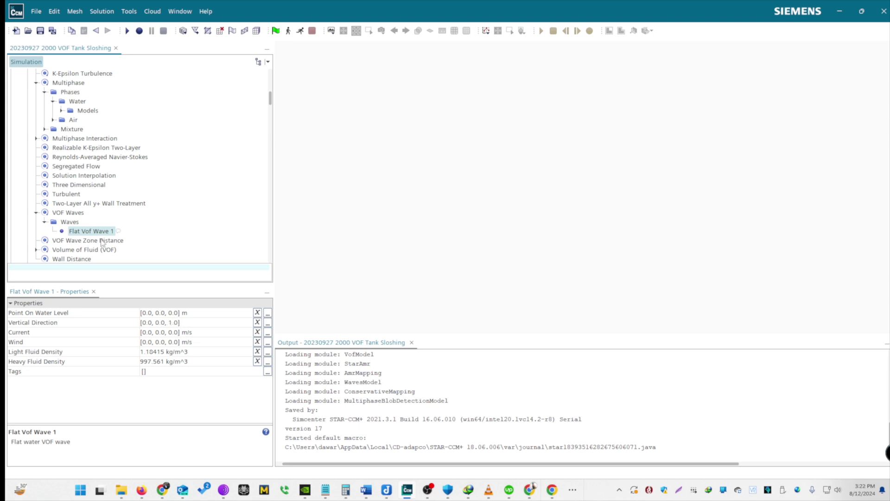
{"action": "scroll", "coordinate": [102, 241], "scroll_direction": "down", "scroll_amount": 1}
{"action": "scroll", "coordinate": [72, 194], "scroll_direction": "down", "scroll_amount": 1}
{"action": "scroll", "coordinate": [72, 194], "scroll_direction": "down", "scroll_amount": 1}
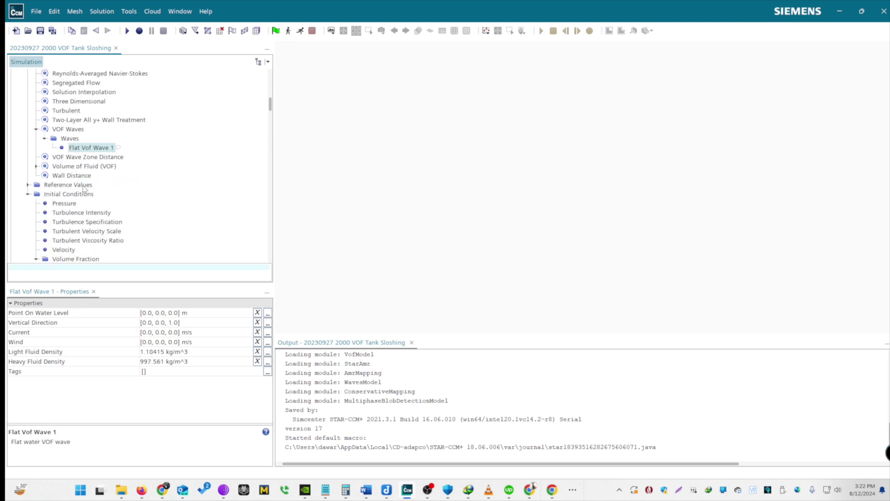
{"action": "left_click", "coordinate": [68, 131]}
{"action": "left_click", "coordinate": [68, 138]}
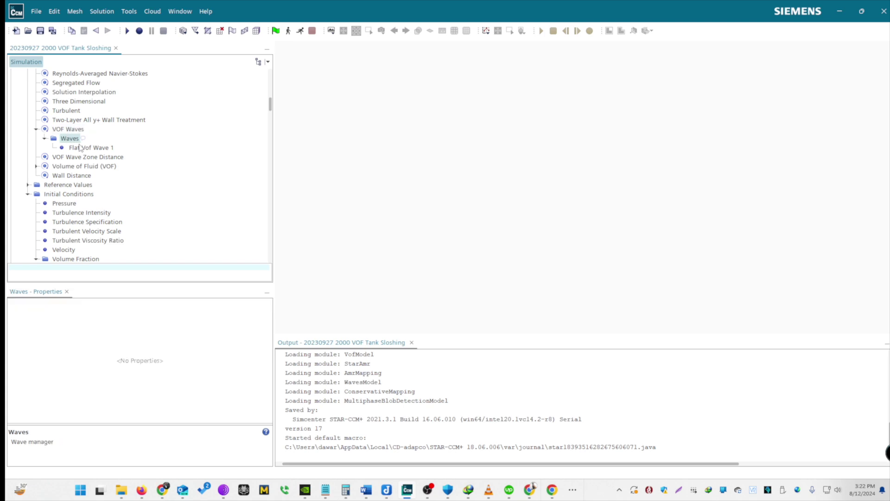
{"action": "left_click", "coordinate": [84, 147]}
{"action": "left_click", "coordinate": [86, 158]}
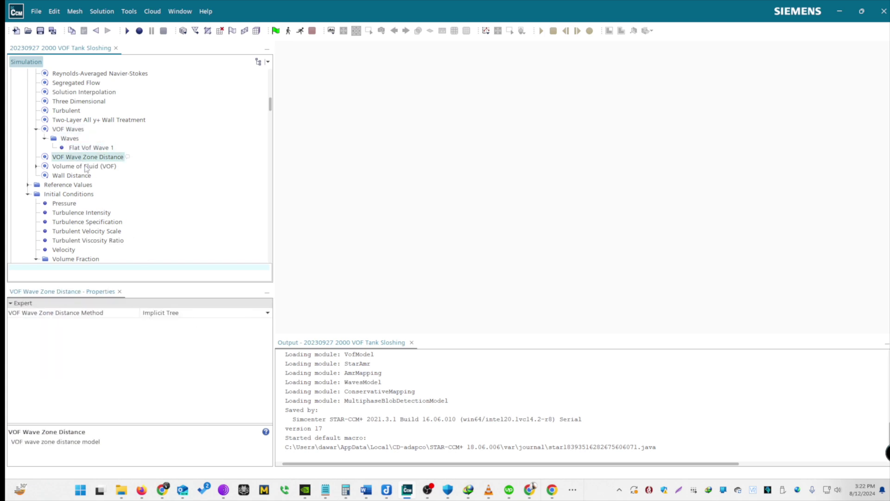
Expand Volume of Fluid down to HRIC and show its Gradient Smoothing parameters.
{"action": "left_click", "coordinate": [85, 167]}
{"action": "left_click", "coordinate": [36, 166]}
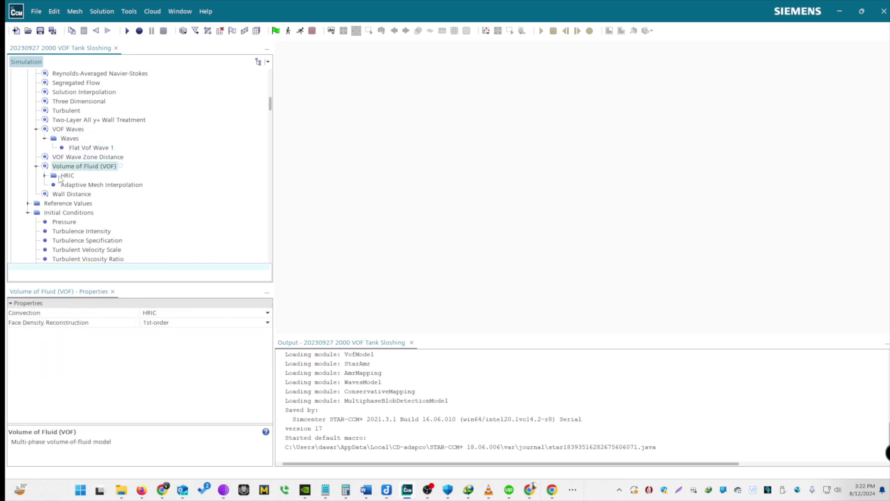
{"action": "left_click", "coordinate": [63, 176]}
{"action": "left_click", "coordinate": [44, 175]}
{"action": "left_click", "coordinate": [77, 186]}
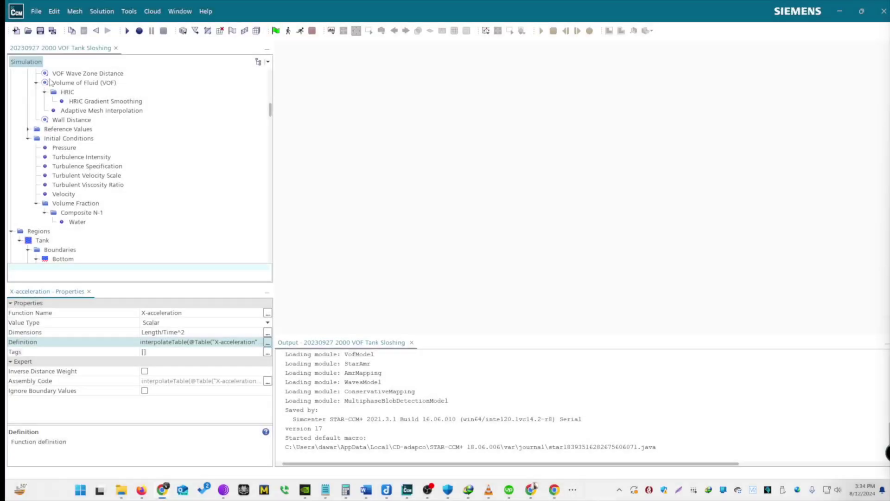
Check the initial Pressure, kept as Field Function, and widen the tree and properties panels.
{"action": "left_click", "coordinate": [79, 139]}
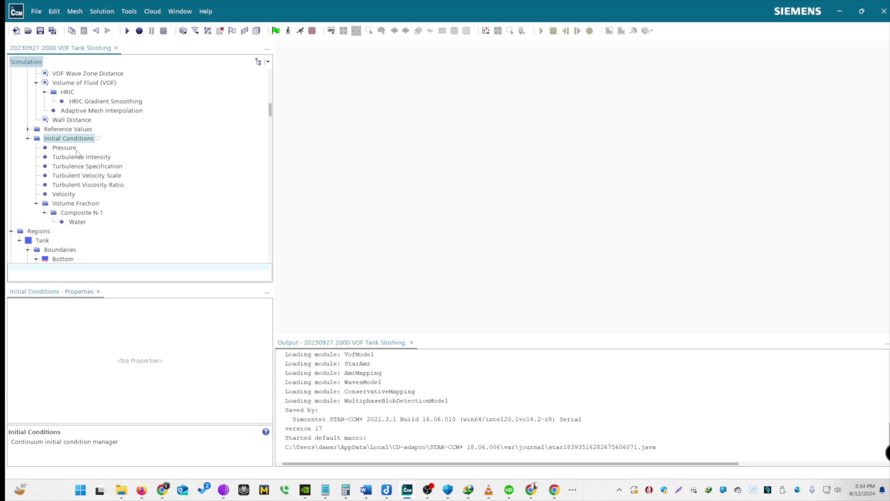
{"action": "left_click", "coordinate": [68, 148]}
{"action": "left_click", "coordinate": [268, 312]}
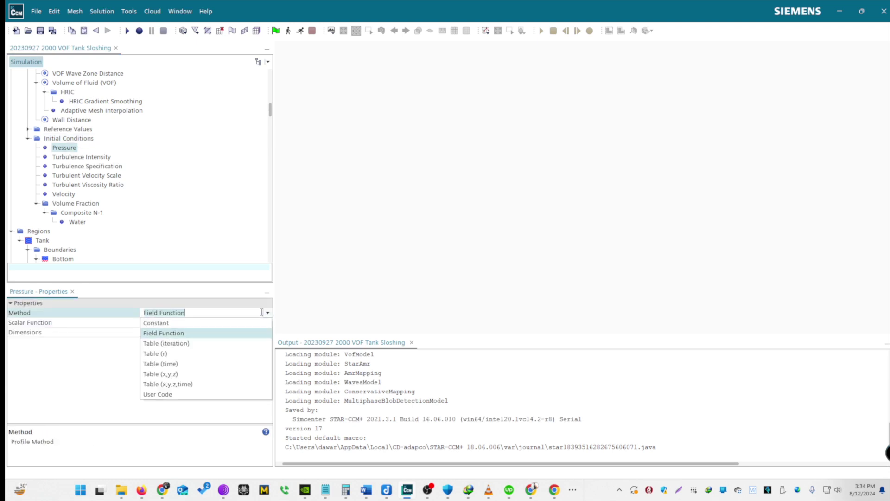
{"action": "left_click", "coordinate": [267, 313]}
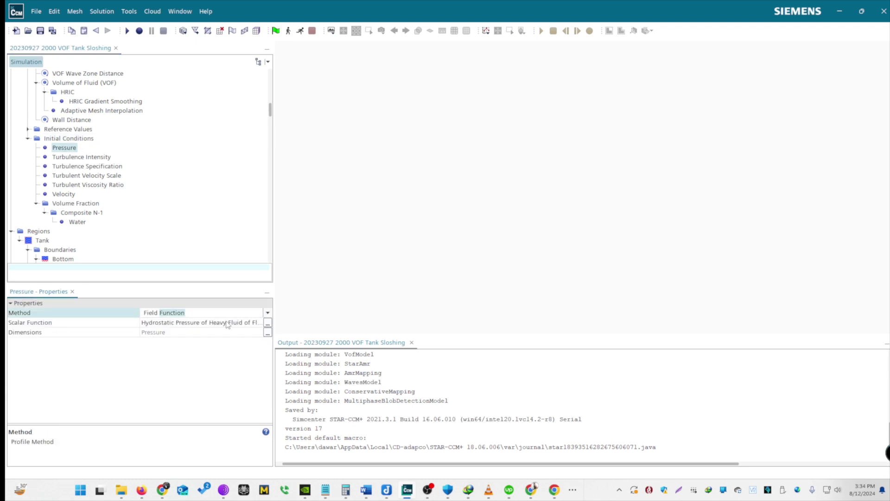
{"action": "left_click_drag", "start_coordinate": [276, 321], "coordinate": [345, 322]}
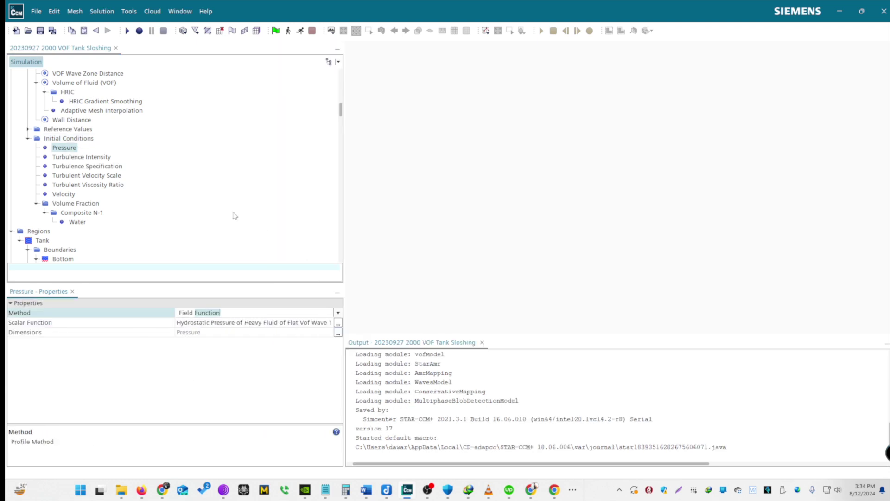
Review turbulence intensity, velocity and turbulent velocity scale, then Water's Composite N-1 volume fraction.
{"action": "left_click", "coordinate": [98, 158]}
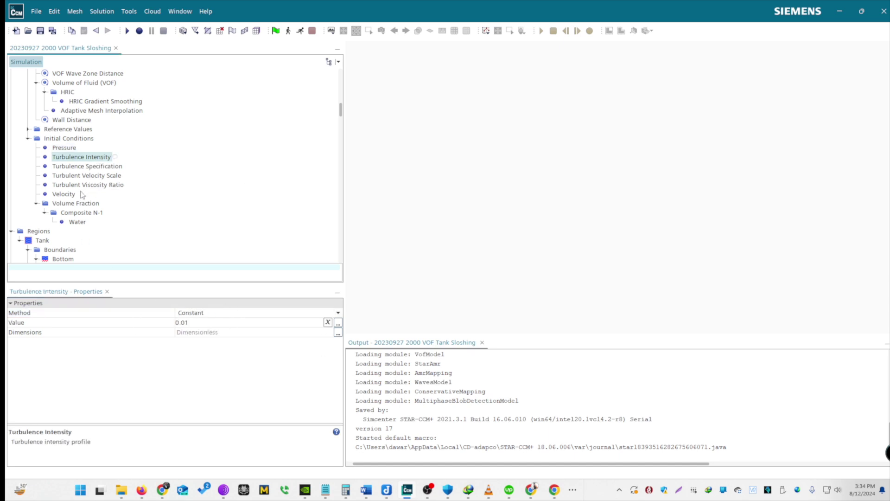
{"action": "left_click", "coordinate": [74, 194]}
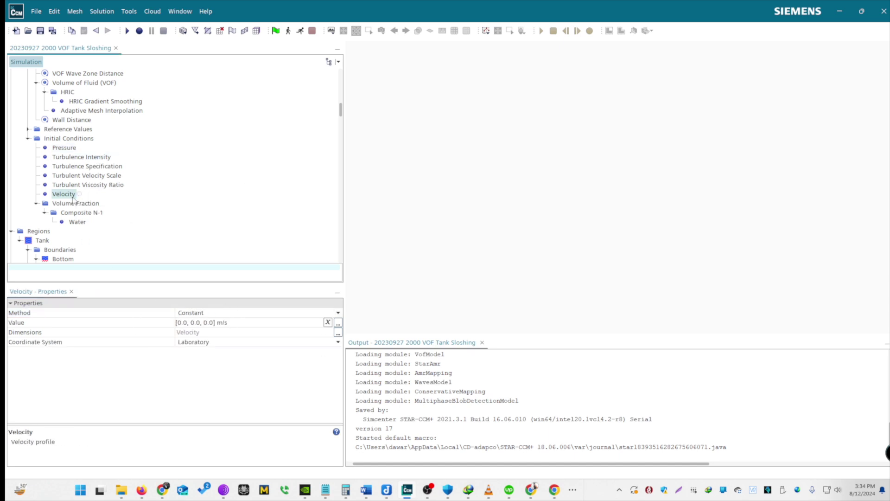
{"action": "left_click", "coordinate": [116, 178]}
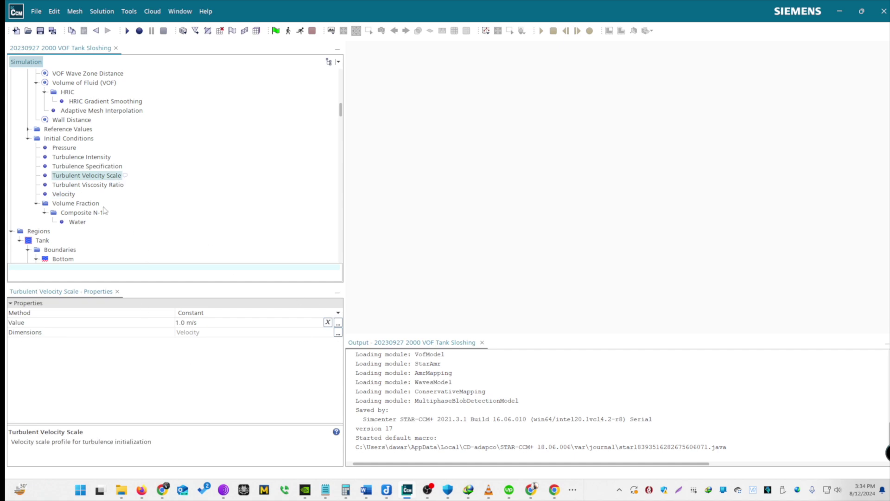
{"action": "left_click", "coordinate": [88, 204]}
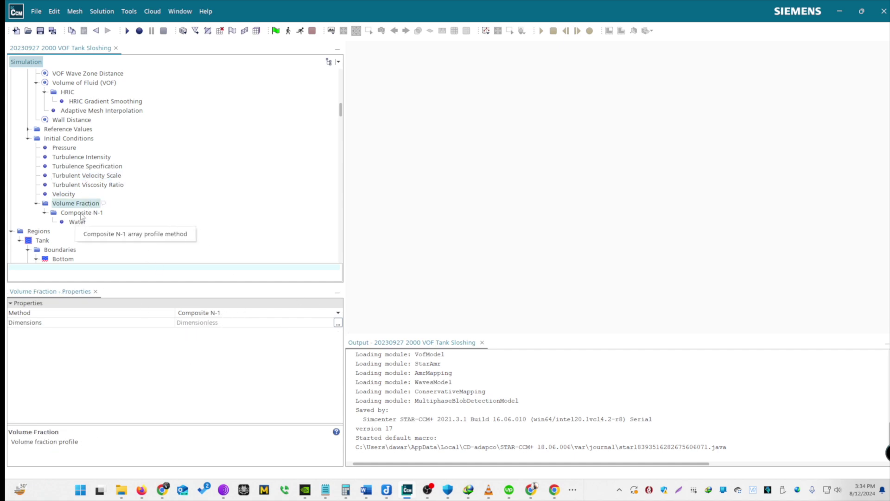
{"action": "left_click", "coordinate": [82, 213]}
{"action": "left_click", "coordinate": [82, 222]}
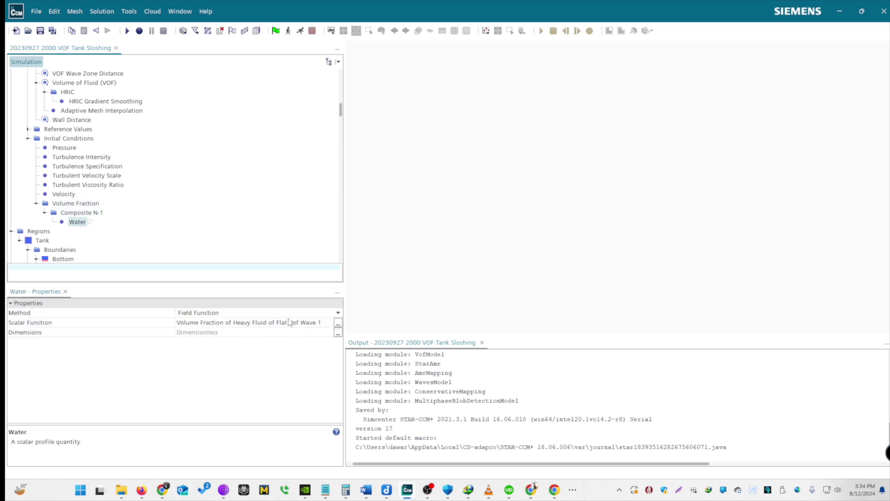
Collapse Regions and select the X-acceleration field function under Field Functions.
{"action": "scroll", "coordinate": [162, 228], "scroll_direction": "down", "scroll_amount": 1}
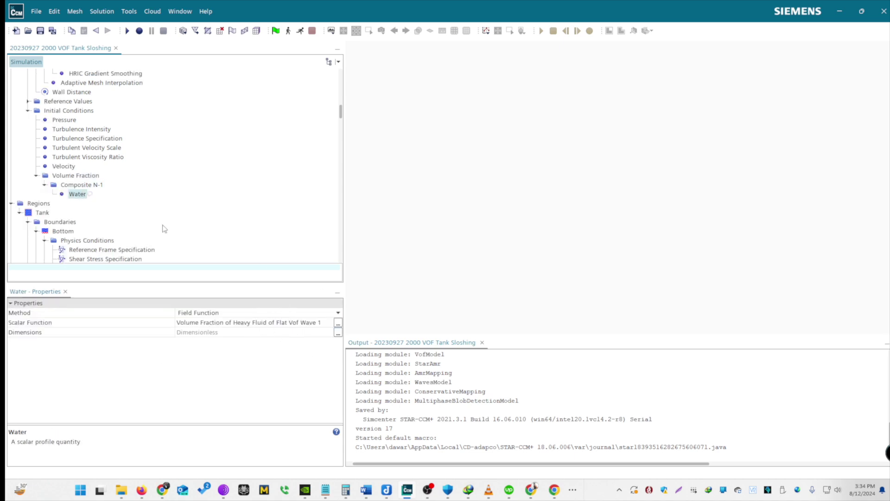
{"action": "left_click", "coordinate": [10, 204]}
{"action": "scroll", "coordinate": [66, 162], "scroll_direction": "down", "scroll_amount": 4}
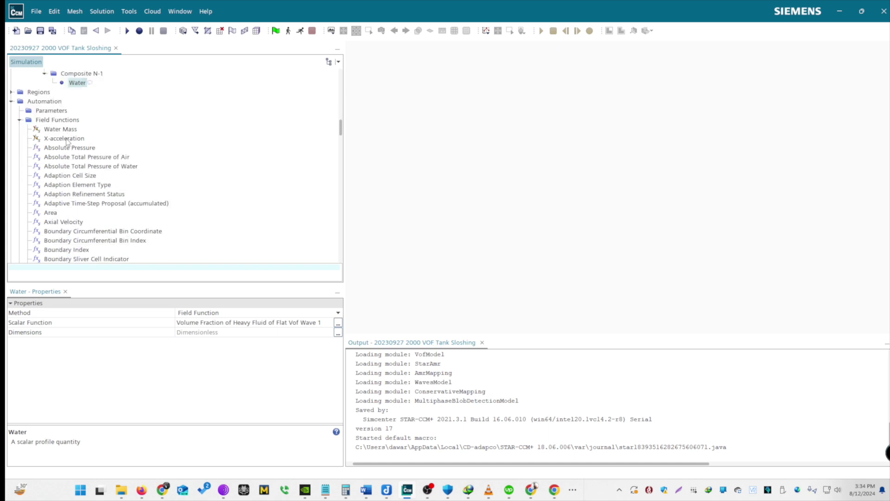
{"action": "left_click", "coordinate": [65, 138]}
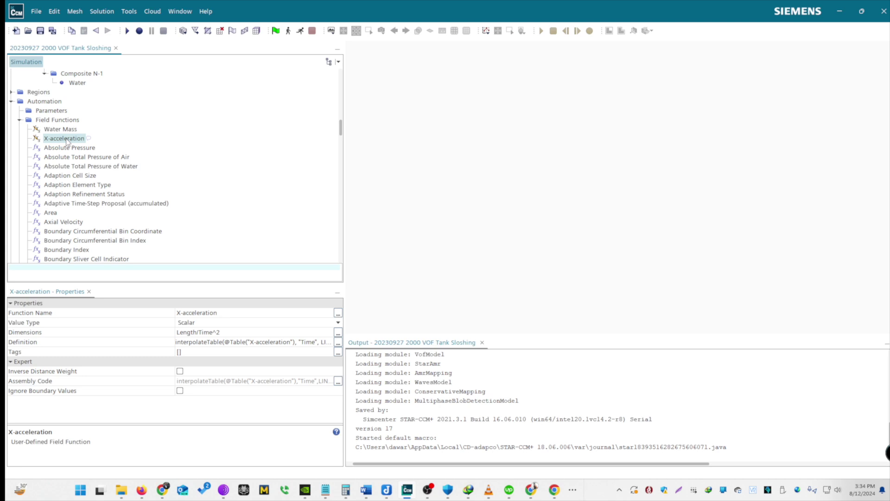
{"action": "right_click", "coordinate": [60, 122]}
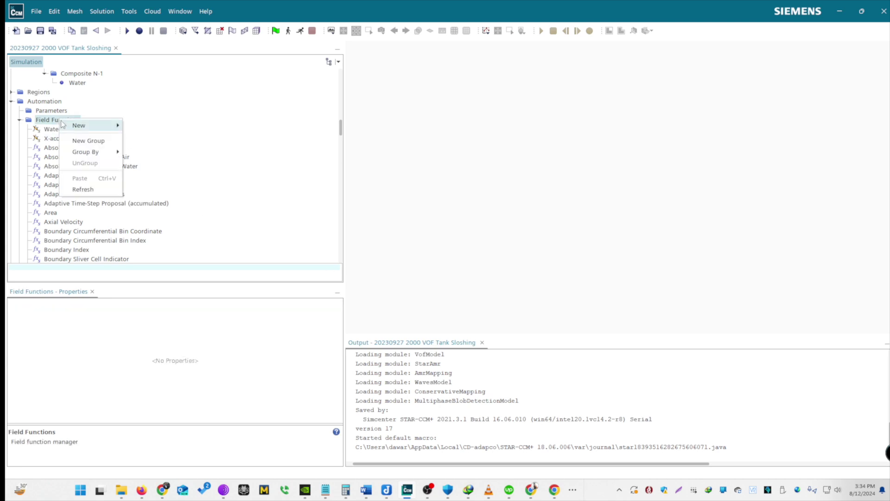
{"action": "left_click", "coordinate": [65, 139]}
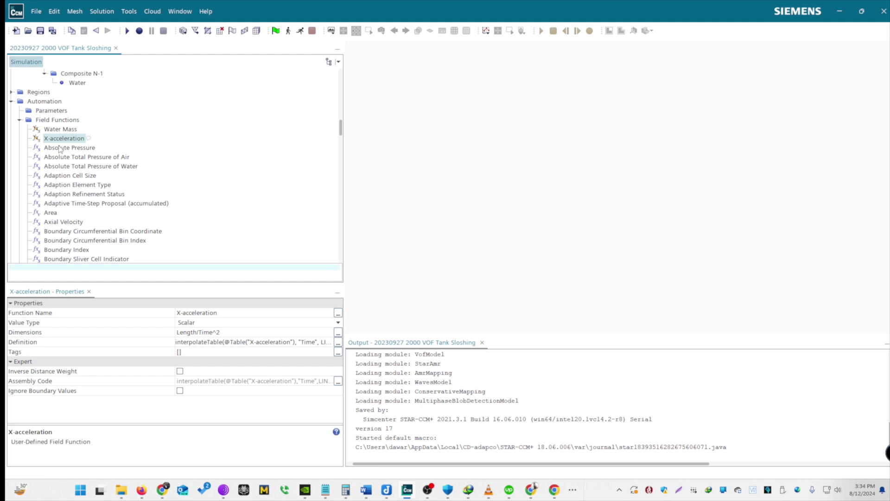
Review the X-acceleration definition, a LINEAR interpolateTable over $Time, and accept it unchanged.
{"action": "scroll", "coordinate": [69, 146], "scroll_direction": "down", "scroll_amount": 1}
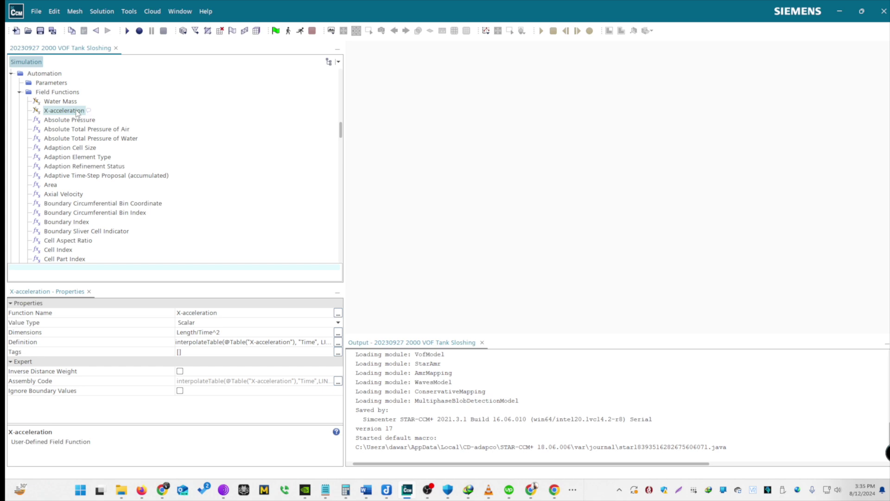
{"action": "left_click", "coordinate": [338, 341]}
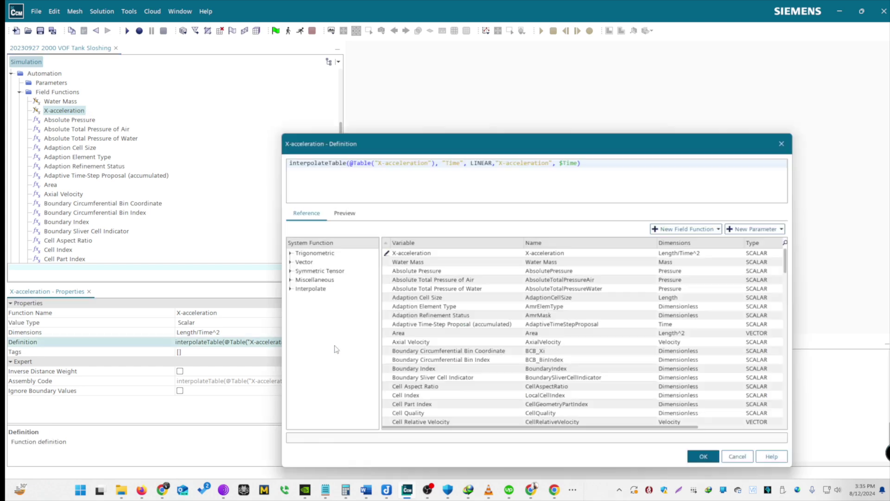
{"action": "key", "text": "ctrl+a"}
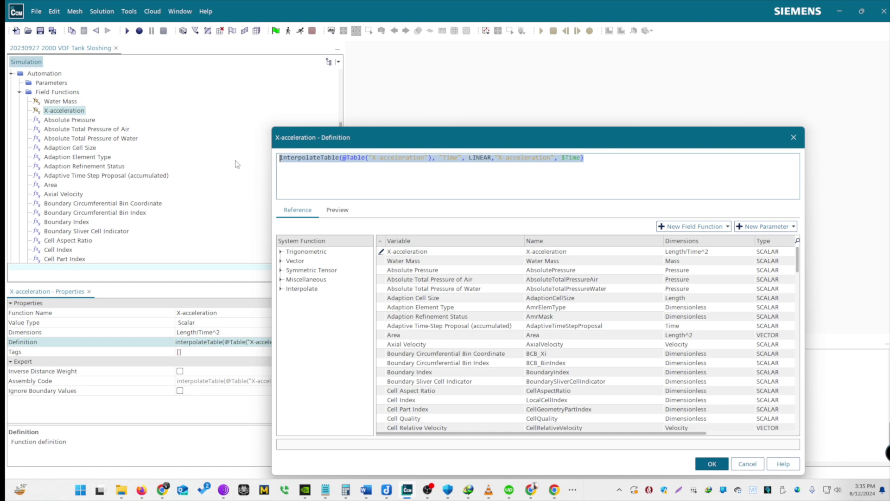
{"action": "left_click", "coordinate": [459, 177]}
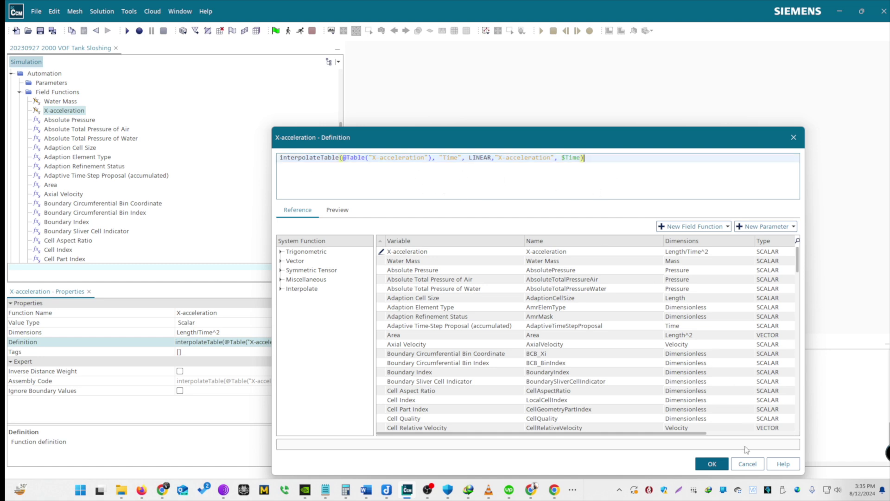
{"action": "left_click", "coordinate": [712, 463]}
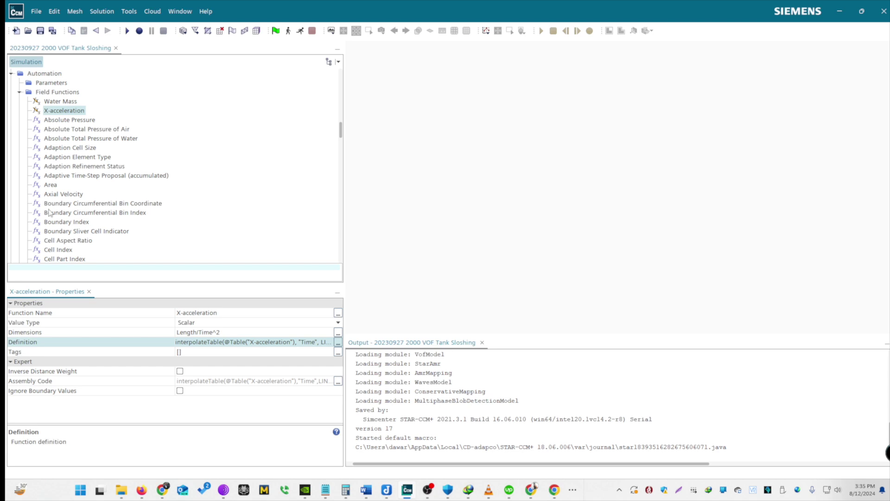
Review the Water Mass field function definition and close it without changes.
{"action": "double_click", "coordinate": [55, 103]}
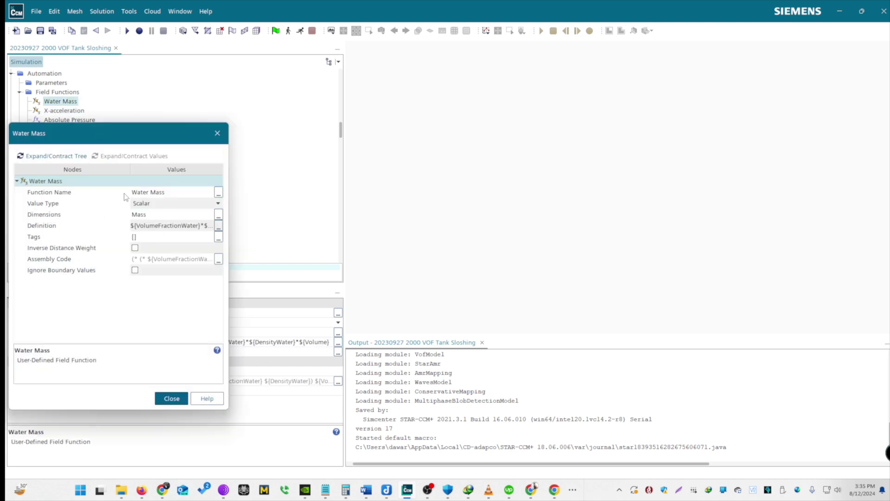
{"action": "left_click", "coordinate": [218, 225]}
{"action": "key", "text": "ctrl+a"}
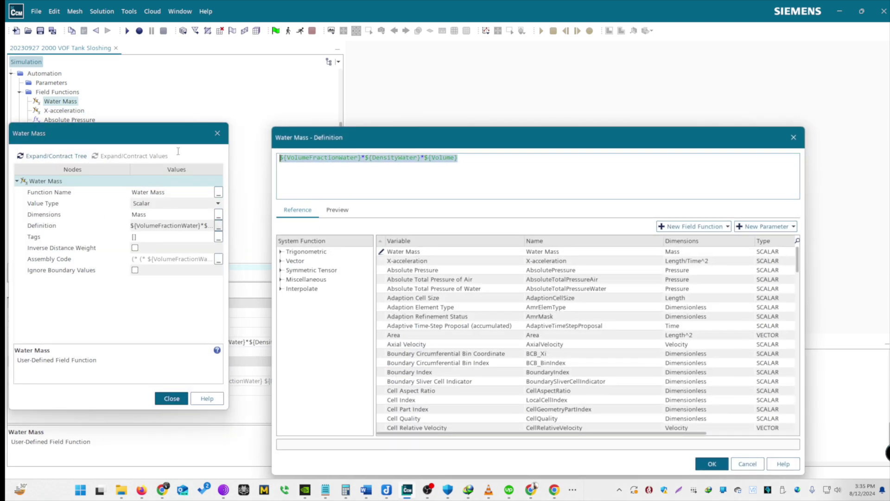
{"action": "left_click", "coordinate": [600, 176]}
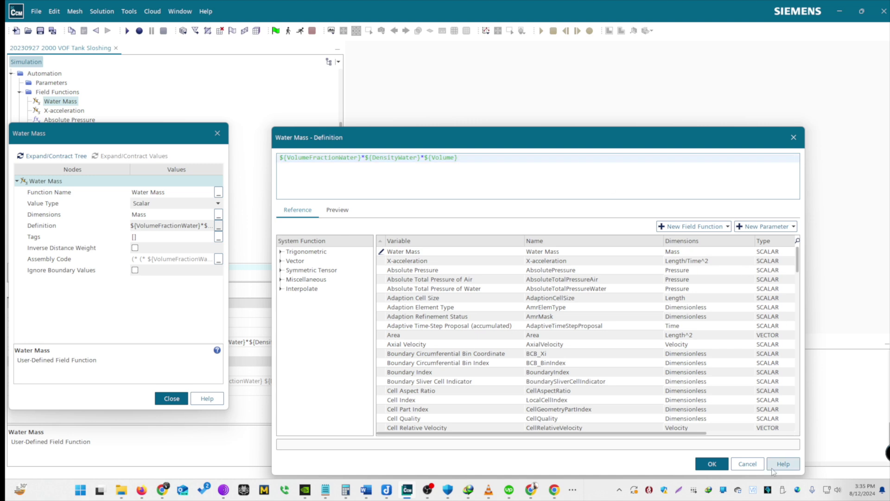
{"action": "left_click", "coordinate": [747, 463]}
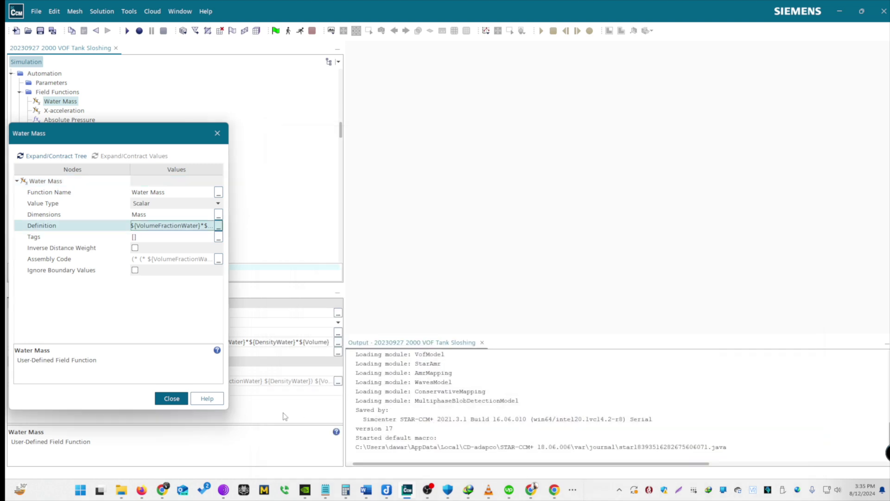
{"action": "left_click", "coordinate": [172, 398]}
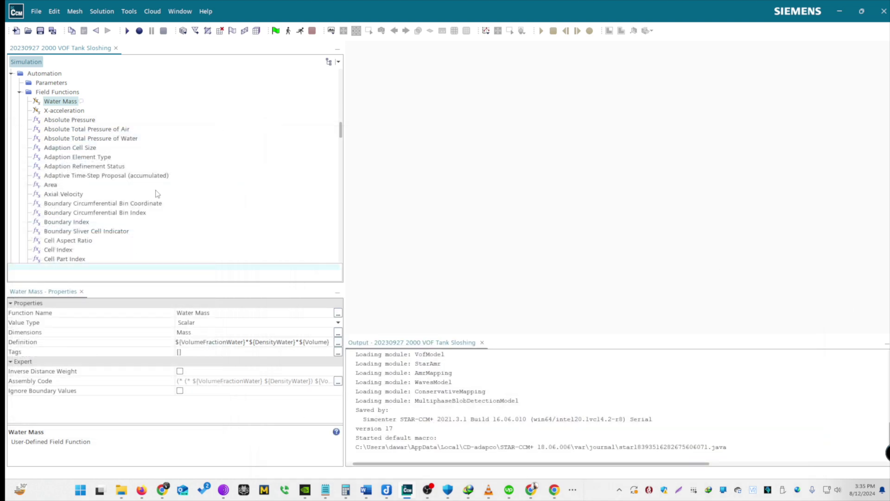
View the X-acceleration field function's properties, then collapse Field Functions.
{"action": "left_click", "coordinate": [70, 111]}
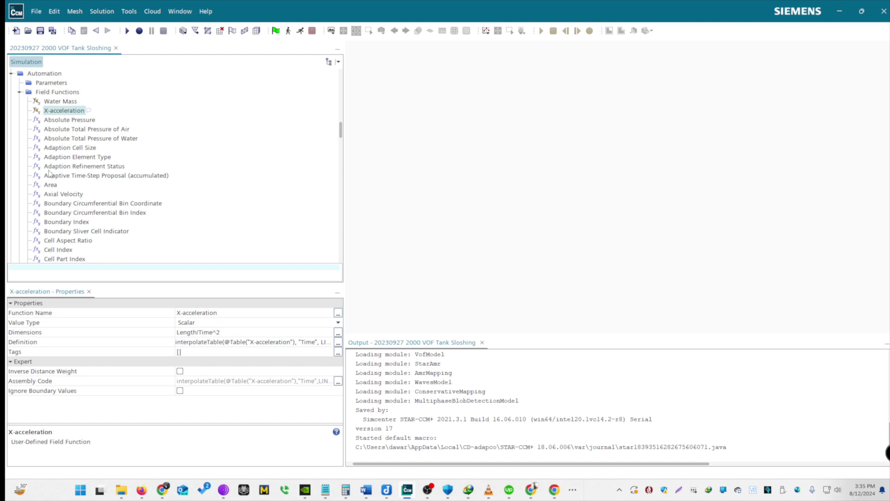
{"action": "scroll", "coordinate": [50, 174], "scroll_direction": "down", "scroll_amount": 4}
{"action": "scroll", "coordinate": [56, 121], "scroll_direction": "up", "scroll_amount": 5}
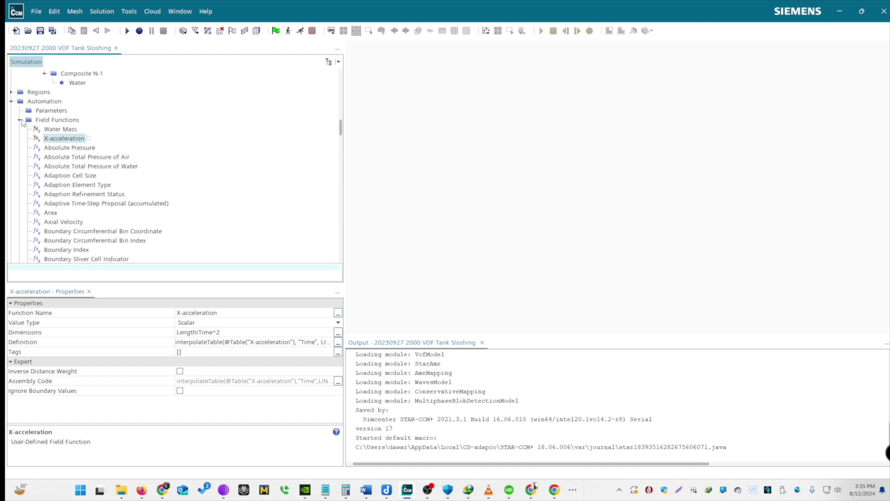
{"action": "left_click", "coordinate": [20, 120]}
{"action": "scroll", "coordinate": [58, 190], "scroll_direction": "down", "scroll_amount": 6}
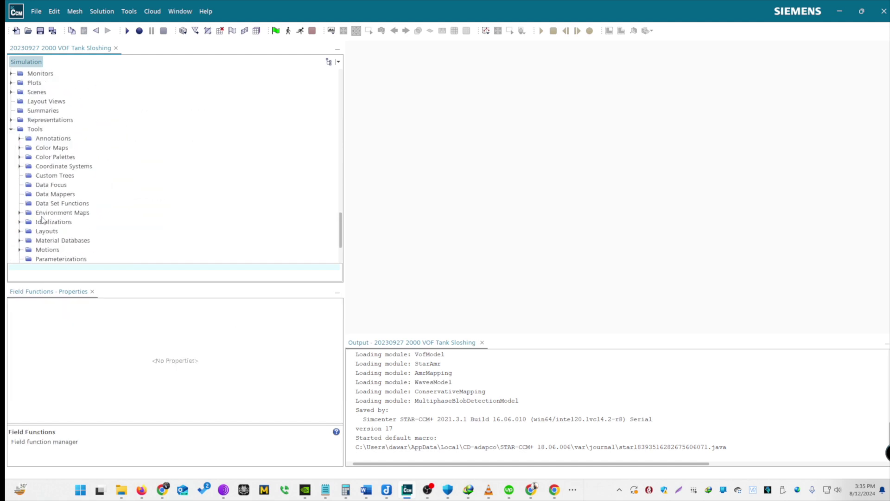
{"action": "scroll", "coordinate": [42, 219], "scroll_direction": "down", "scroll_amount": 3}
{"action": "left_click", "coordinate": [44, 213]}
{"action": "left_click", "coordinate": [19, 212]}
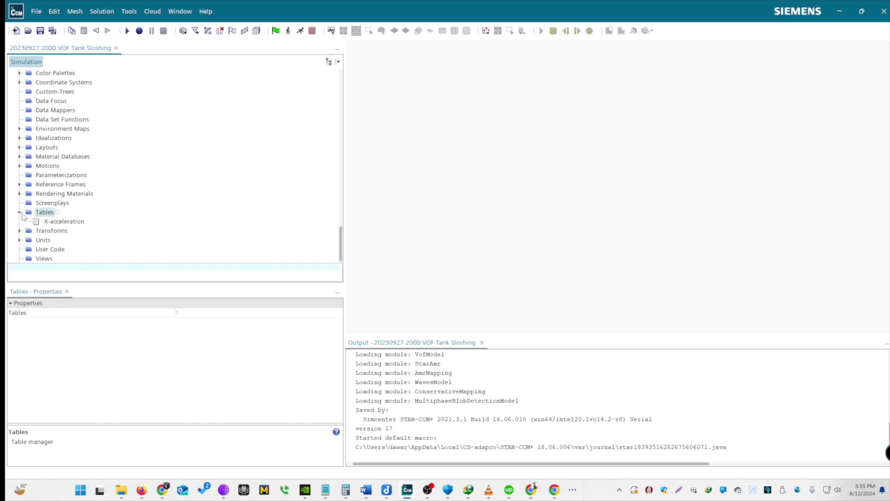
{"action": "left_click", "coordinate": [38, 222]}
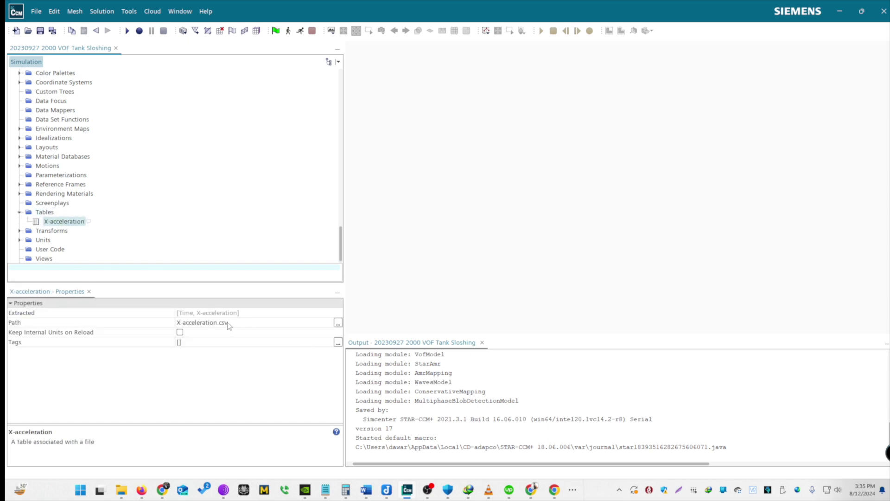
{"action": "left_click", "coordinate": [338, 322]}
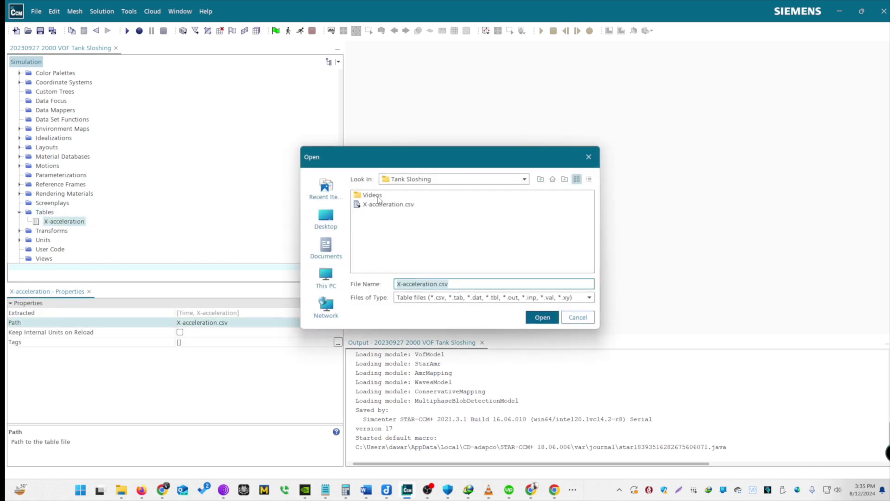
{"action": "left_click", "coordinate": [578, 317]}
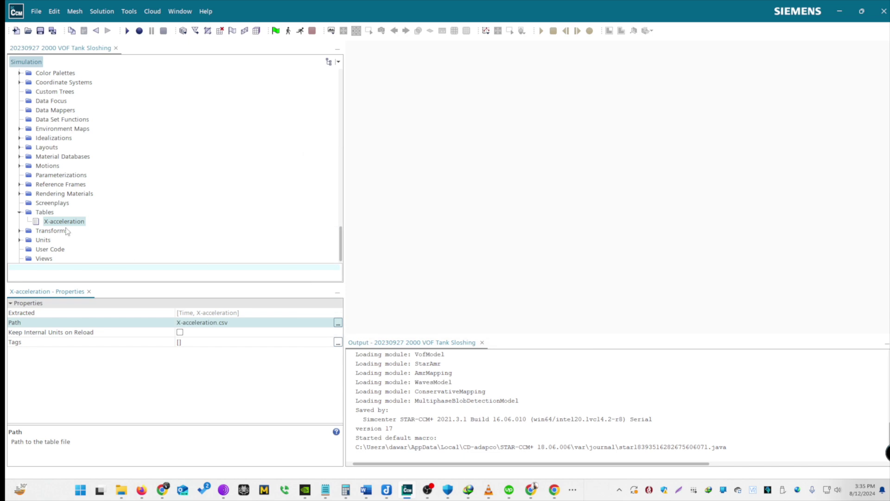
{"action": "scroll", "coordinate": [65, 227], "scroll_direction": "up", "scroll_amount": 10}
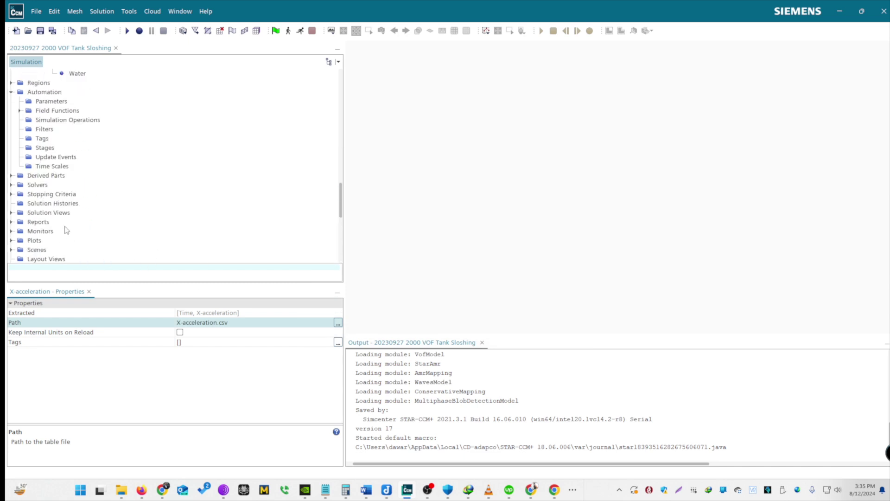
{"action": "scroll", "coordinate": [65, 224], "scroll_direction": "up", "scroll_amount": 2}
{"action": "scroll", "coordinate": [65, 225], "scroll_direction": "down", "scroll_amount": 2}
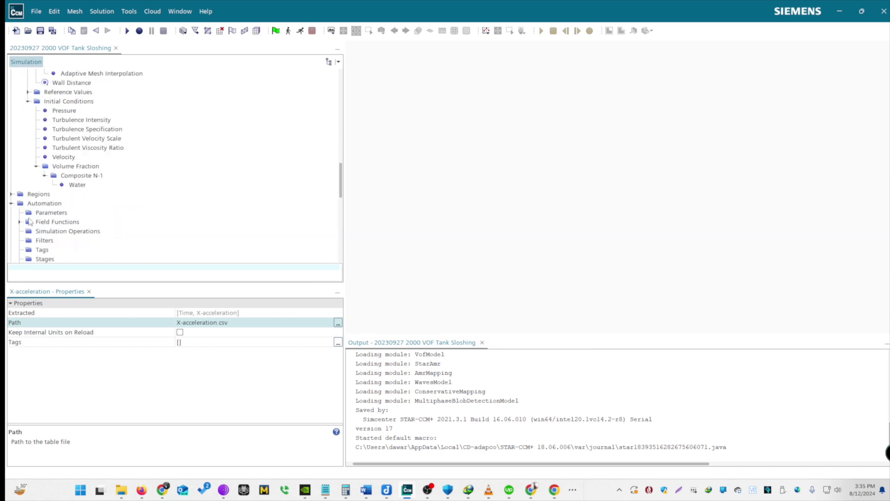
{"action": "scroll", "coordinate": [29, 222], "scroll_direction": "down", "scroll_amount": 1}
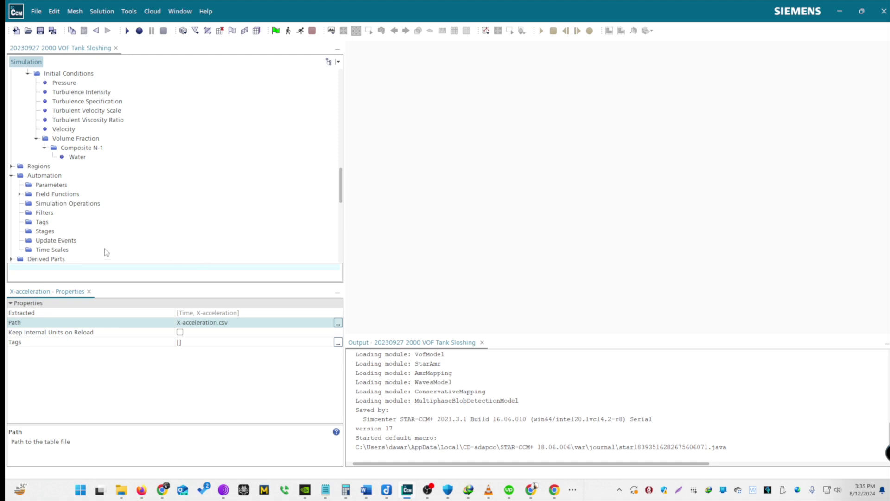
{"action": "scroll", "coordinate": [100, 244], "scroll_direction": "down", "scroll_amount": 1}
{"action": "left_click", "coordinate": [20, 165]}
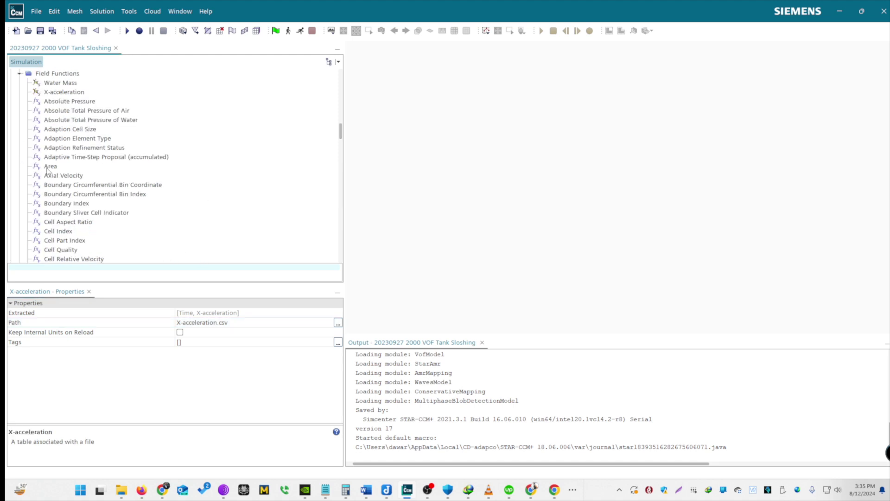
{"action": "left_click", "coordinate": [62, 92]}
{"action": "double_click", "coordinate": [63, 92]}
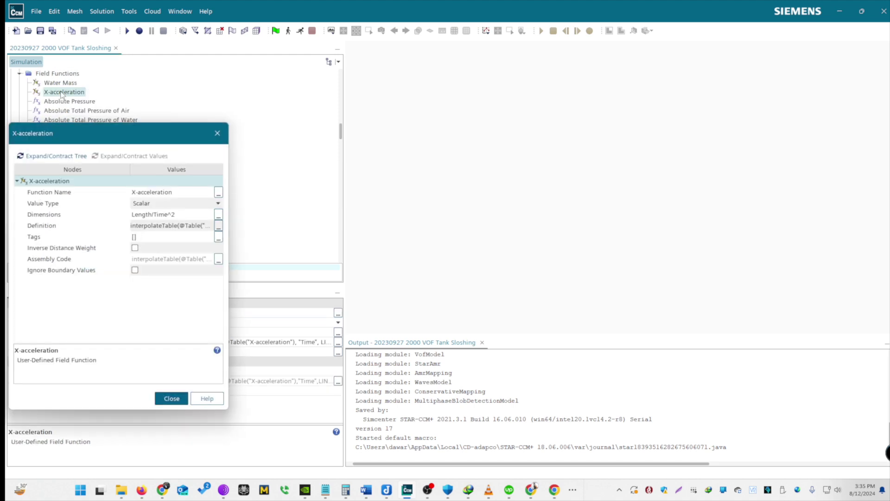
{"action": "left_click", "coordinate": [217, 226]}
{"action": "left_click_drag", "start_coordinate": [632, 155], "coordinate": [302, 157]}
{"action": "left_click", "coordinate": [747, 464]}
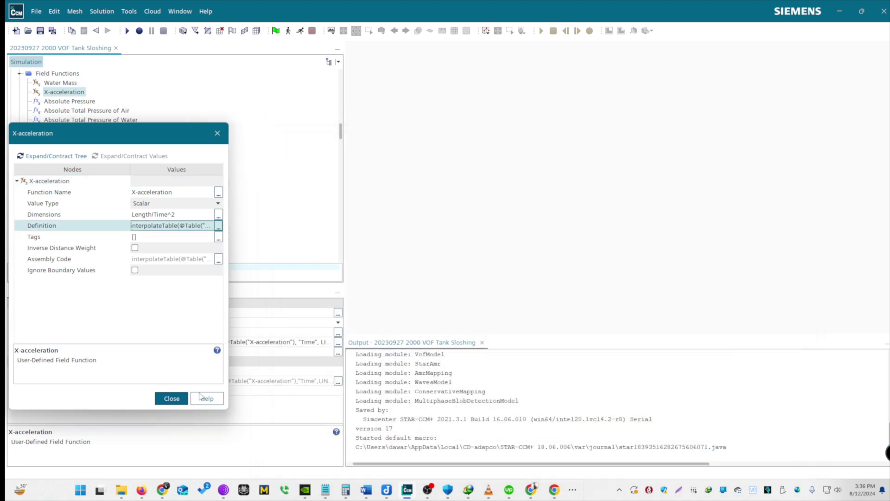
{"action": "left_click", "coordinate": [168, 398]}
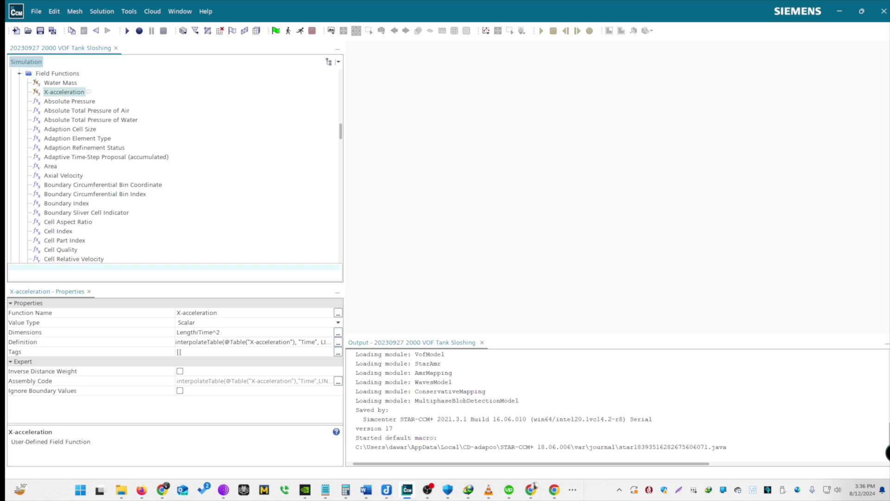
Expand Tank > Boundaries and inspect the Bottom and Top boundary properties.
{"action": "scroll", "coordinate": [22, 212], "scroll_direction": "up", "scroll_amount": 6}
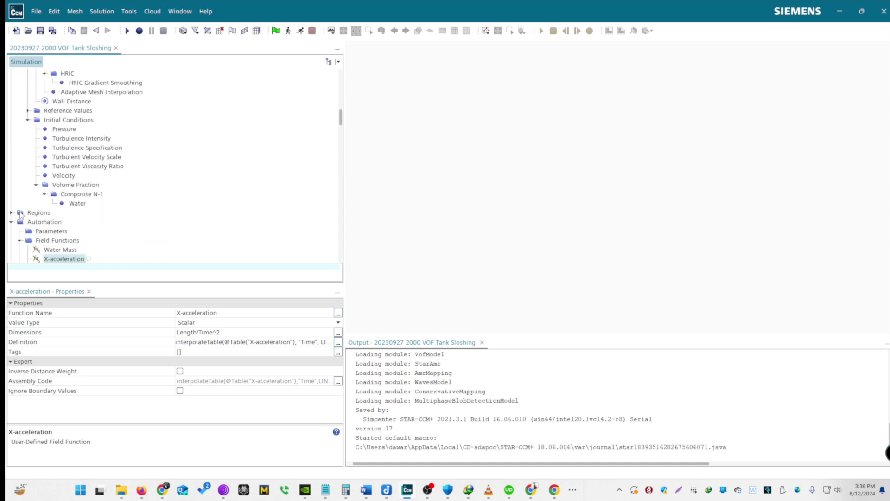
{"action": "left_click", "coordinate": [19, 221]}
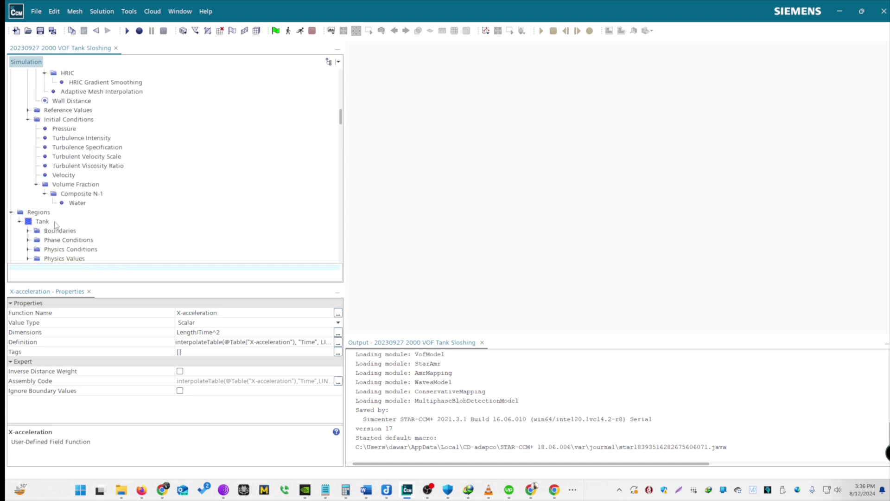
{"action": "scroll", "coordinate": [55, 225], "scroll_direction": "down", "scroll_amount": 2}
{"action": "left_click", "coordinate": [28, 174]}
{"action": "scroll", "coordinate": [199, 168], "scroll_direction": "down", "scroll_amount": 1}
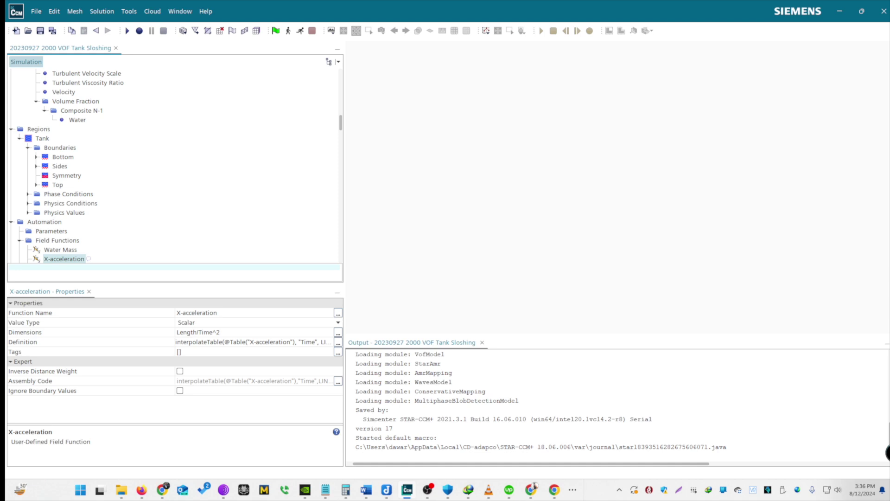
{"action": "left_click", "coordinate": [63, 157]}
{"action": "left_click", "coordinate": [203, 333]}
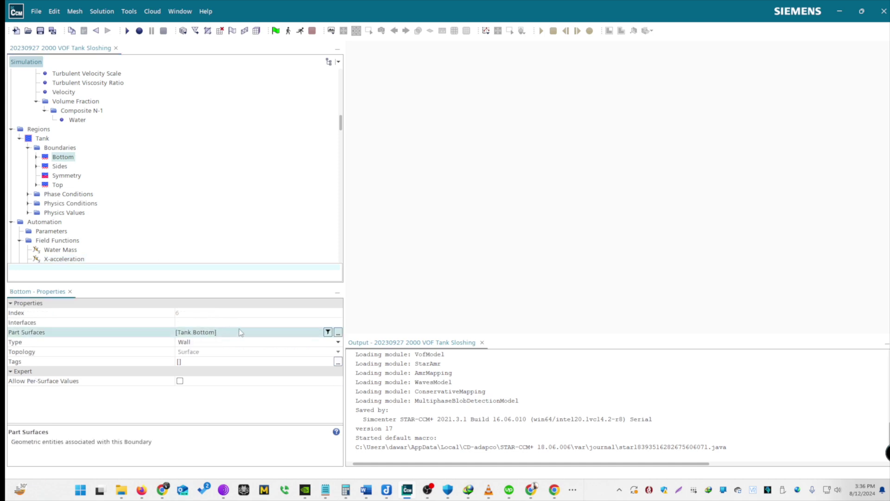
{"action": "left_click", "coordinate": [57, 185]}
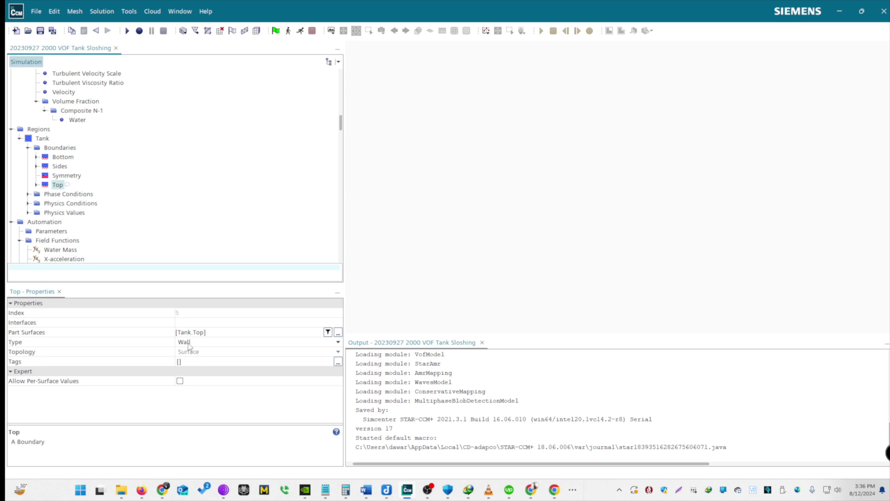
Check the Top wall conditions: reference frame, No-Slip shear stress, Fixed tangential velocity, Smooth surface.
{"action": "left_click", "coordinate": [37, 185]}
{"action": "left_click", "coordinate": [45, 203]}
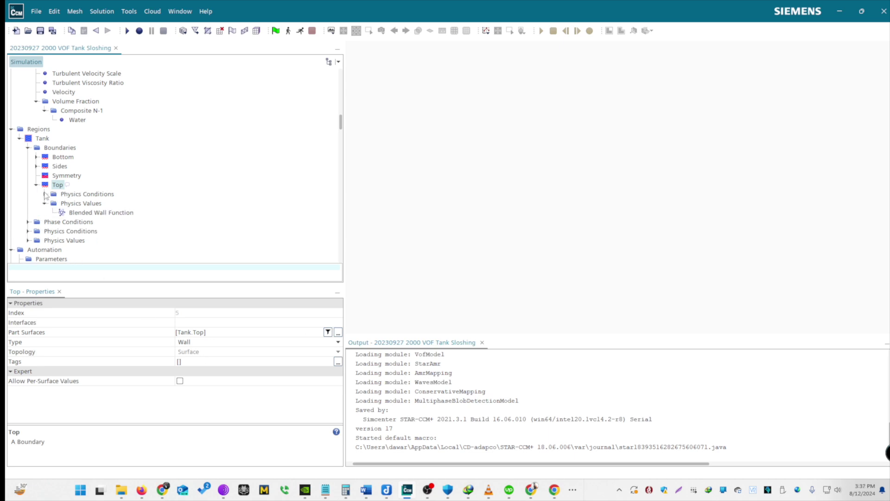
{"action": "left_click", "coordinate": [45, 193]}
{"action": "left_click", "coordinate": [73, 205]}
{"action": "scroll", "coordinate": [35, 210], "scroll_direction": "down", "scroll_amount": 2}
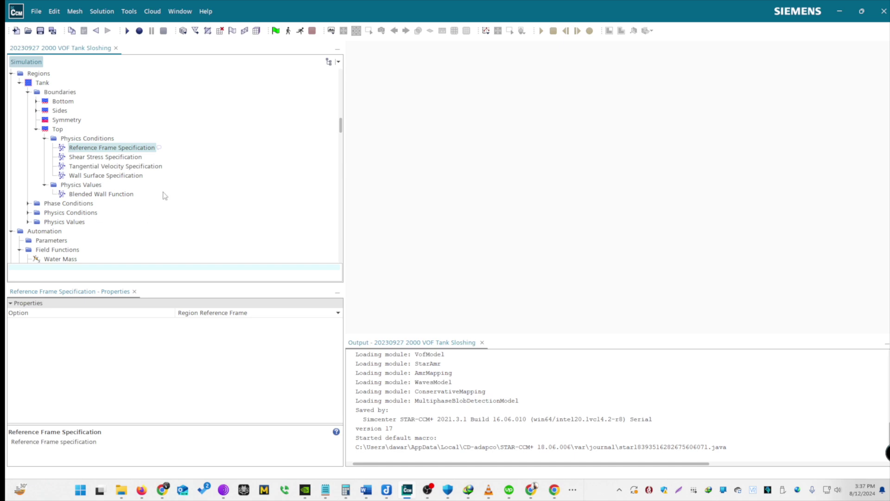
{"action": "left_click", "coordinate": [121, 159]}
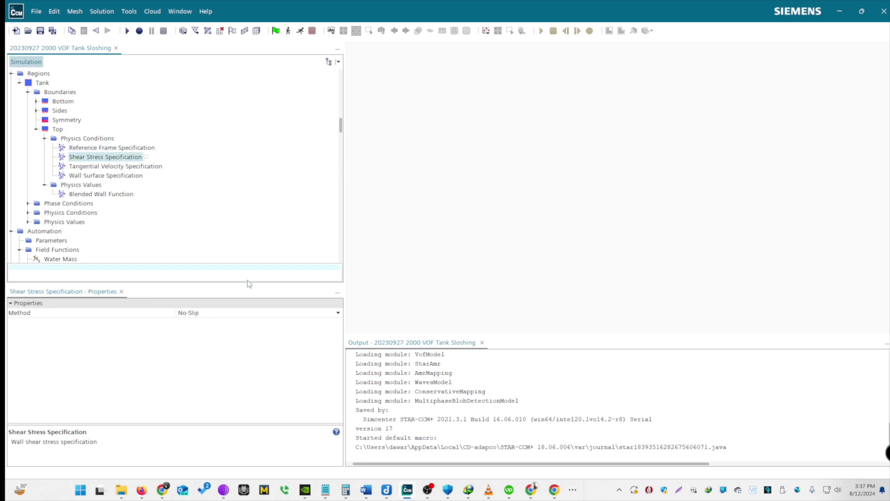
{"action": "left_click", "coordinate": [113, 176]}
{"action": "left_click", "coordinate": [118, 166]}
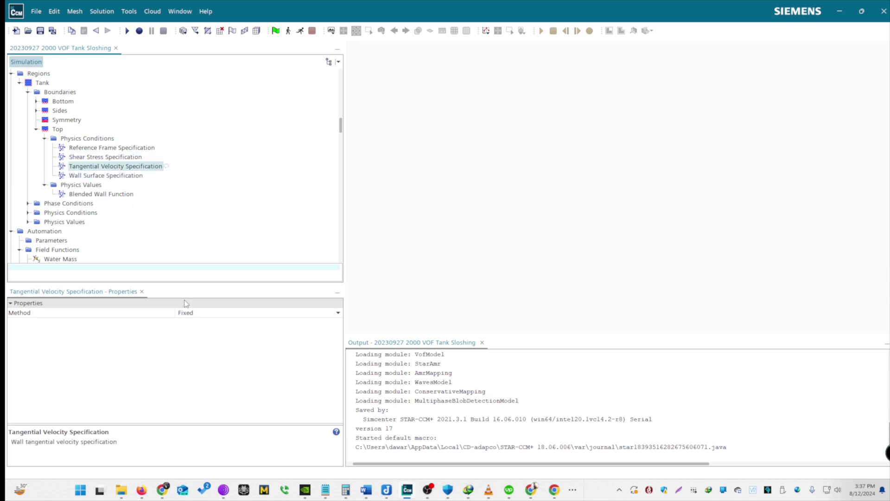
{"action": "left_click", "coordinate": [125, 176]}
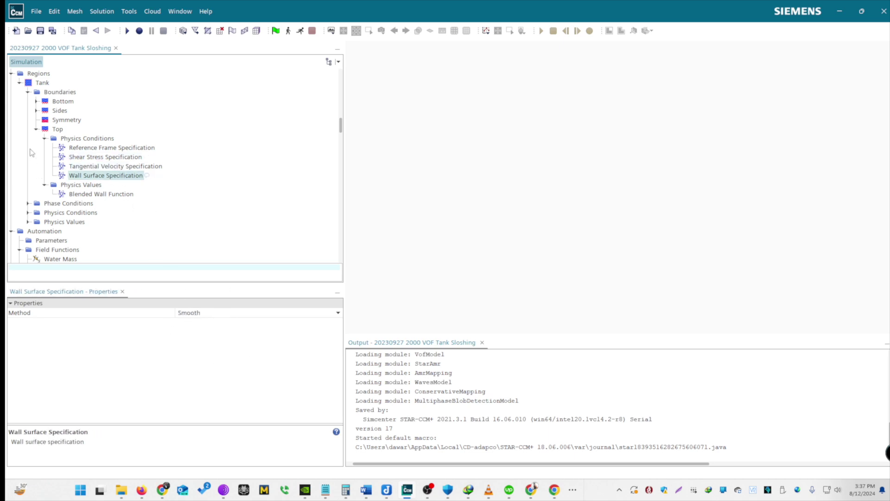
Collapse Top and inspect the Bottom boundary's physics conditions and reference frame setting.
{"action": "left_click", "coordinate": [36, 129]}
{"action": "left_click", "coordinate": [36, 101]}
{"action": "left_click", "coordinate": [45, 110]}
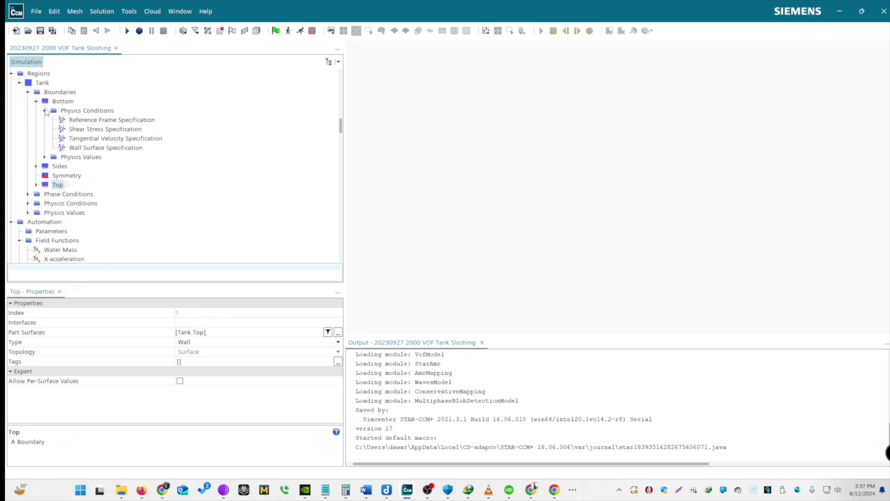
{"action": "left_click", "coordinate": [45, 156]}
{"action": "scroll", "coordinate": [169, 153], "scroll_direction": "down", "scroll_amount": 1}
{"action": "scroll", "coordinate": [169, 153], "scroll_direction": "up", "scroll_amount": 1}
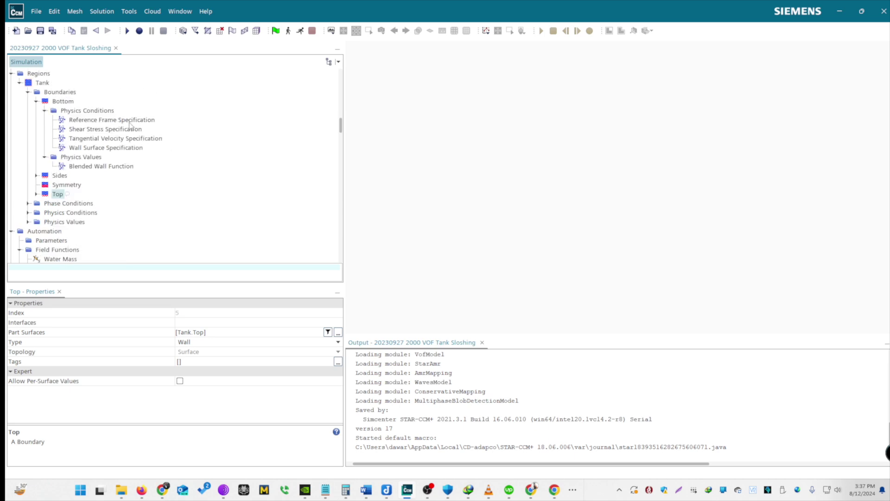
{"action": "left_click", "coordinate": [130, 120]}
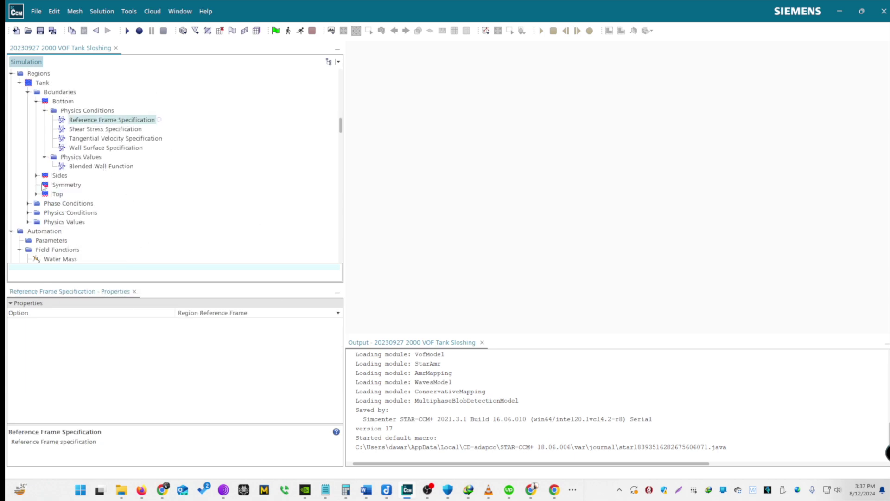
Inspect the Symmetry and Sides boundaries, then the Air phase's properties.
{"action": "left_click", "coordinate": [58, 185]}
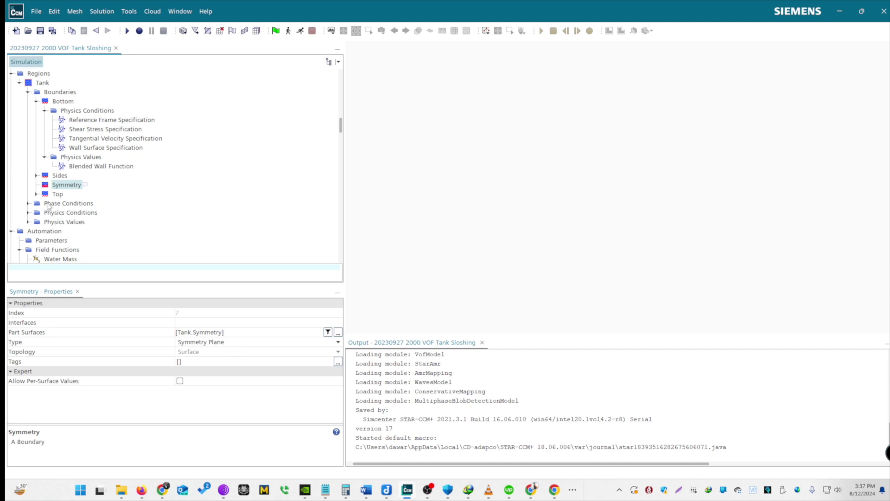
{"action": "left_click", "coordinate": [37, 175]}
{"action": "left_click", "coordinate": [45, 184]}
{"action": "left_click", "coordinate": [111, 193]}
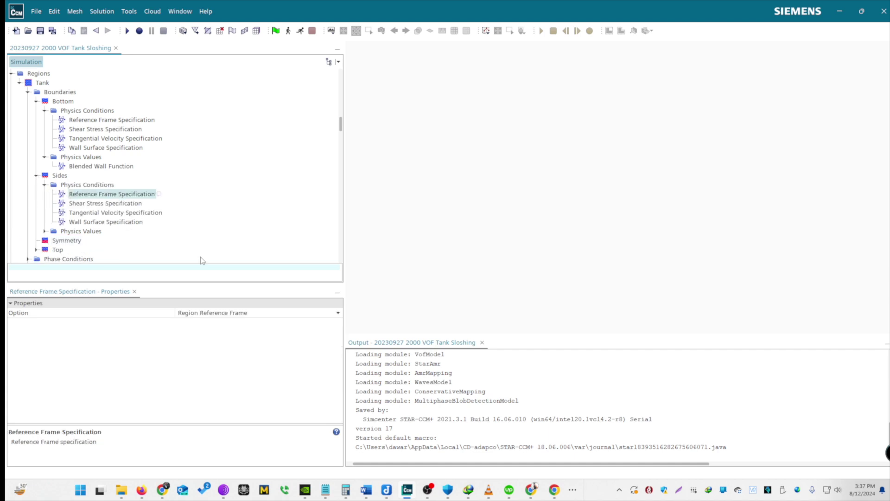
{"action": "scroll", "coordinate": [46, 236], "scroll_direction": "down", "scroll_amount": 2}
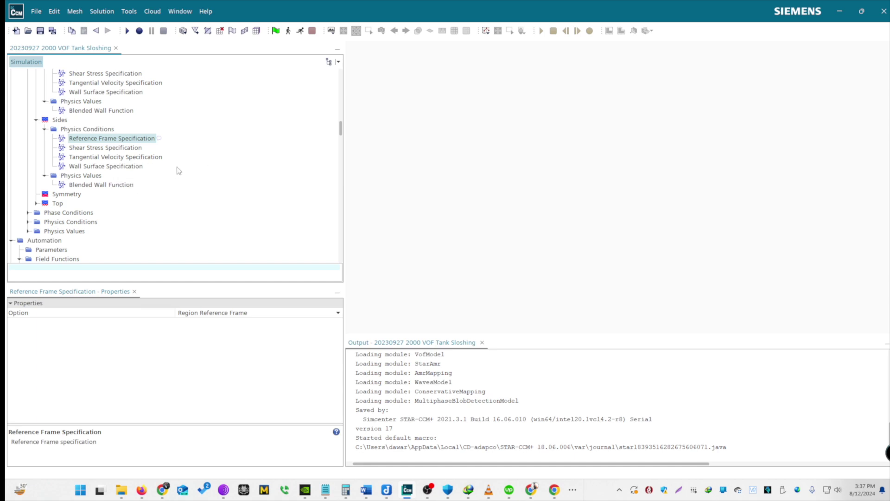
{"action": "scroll", "coordinate": [167, 176], "scroll_direction": "up", "scroll_amount": 7}
{"action": "scroll", "coordinate": [167, 177], "scroll_direction": "up", "scroll_amount": 6}
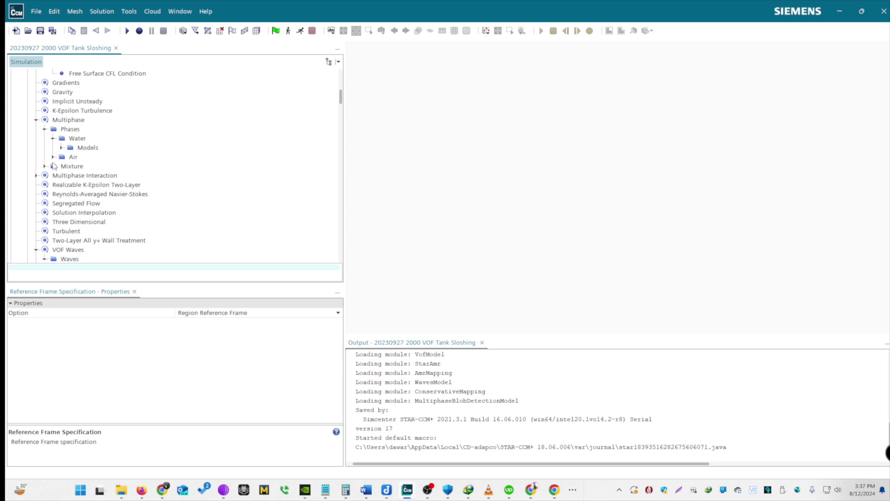
{"action": "scroll", "coordinate": [53, 159], "scroll_direction": "down", "scroll_amount": 13}
{"action": "left_click", "coordinate": [45, 213]}
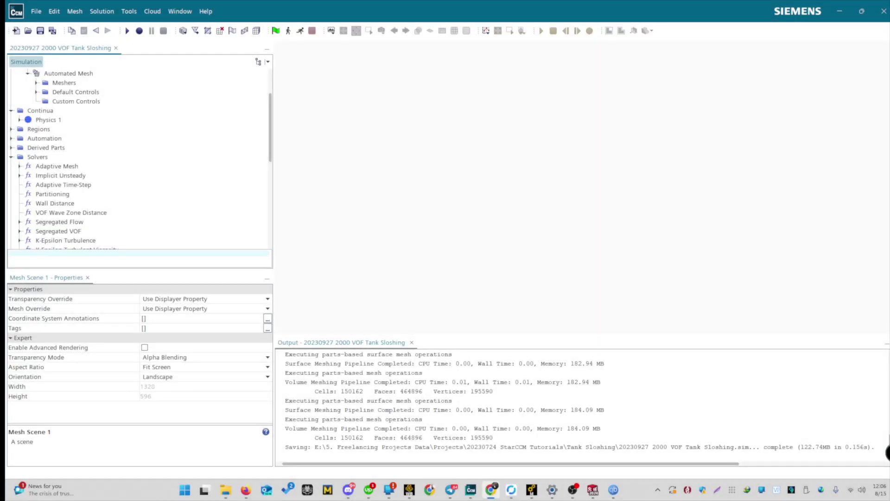
Inspect Implicit Unsteady (5.0E-4 s), Adaptive Time-Step, Adaptive Mesh, Partitioning, Wall Distance, Segregated Flow, and Maximum Inner Iterations.
{"action": "scroll", "coordinate": [103, 175], "scroll_direction": "down", "scroll_amount": 2}
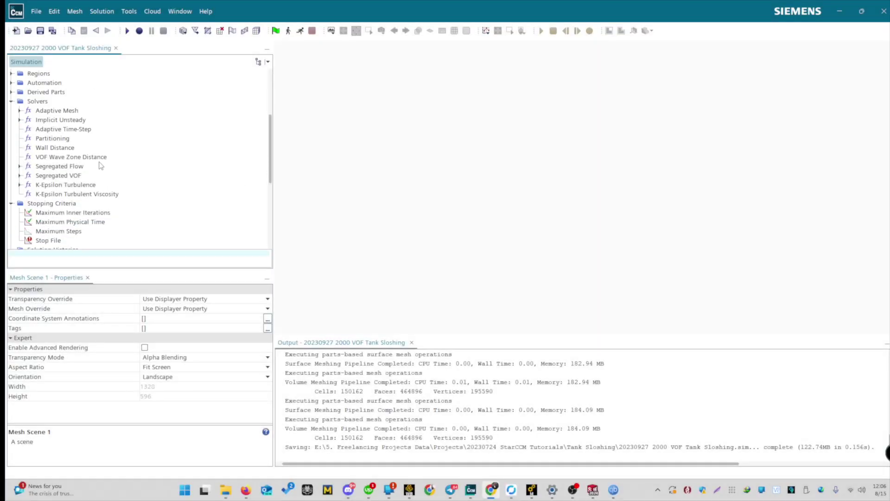
{"action": "left_click", "coordinate": [77, 121]}
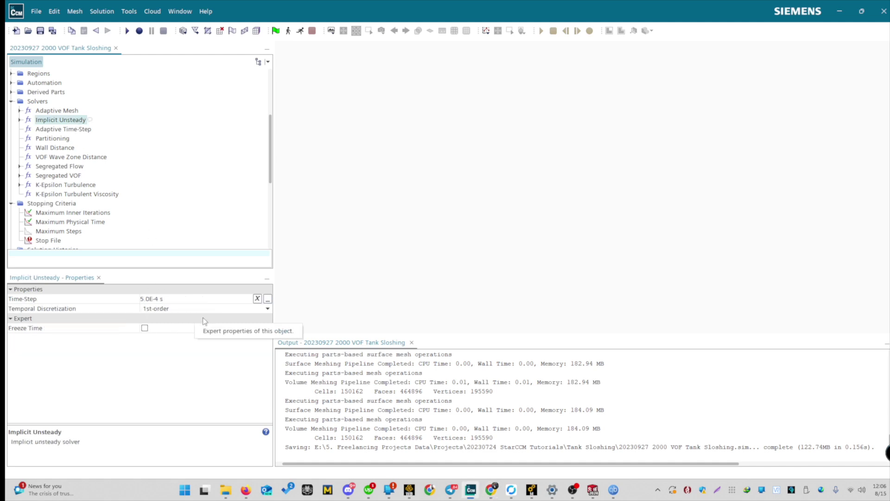
{"action": "left_click", "coordinate": [91, 130]}
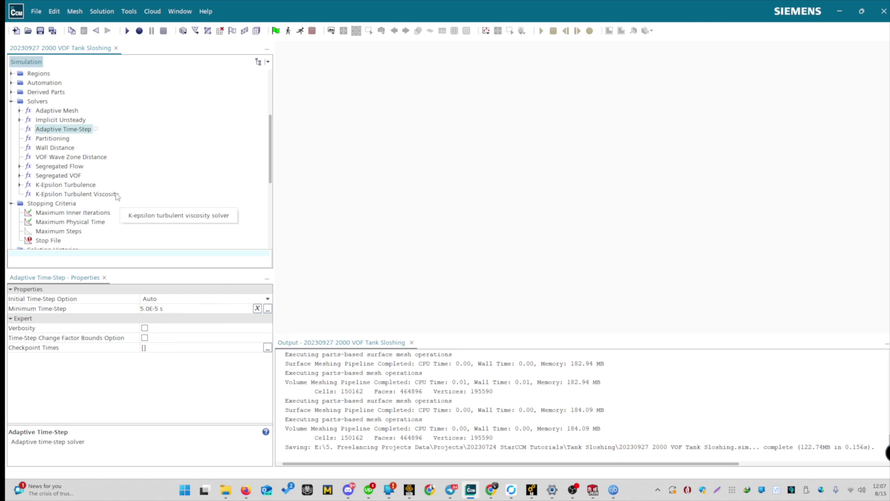
{"action": "left_click", "coordinate": [62, 110]}
{"action": "left_click", "coordinate": [58, 138]}
{"action": "left_click", "coordinate": [60, 148]}
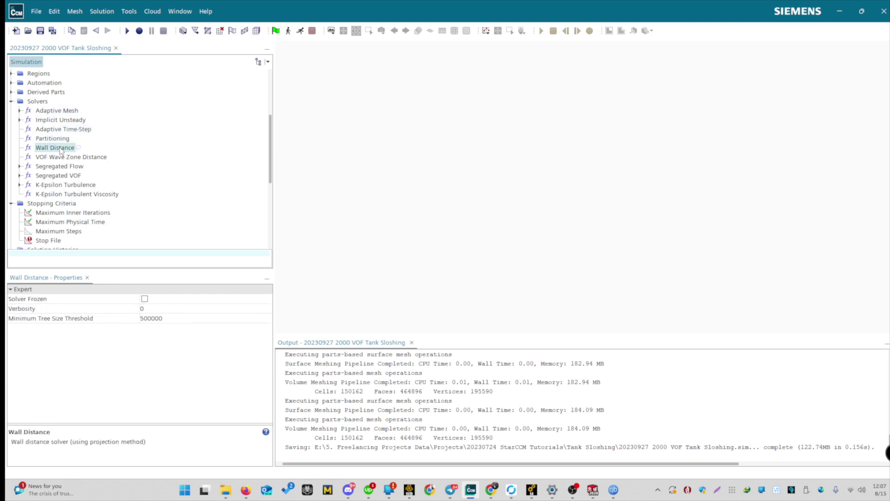
{"action": "left_click", "coordinate": [67, 167]}
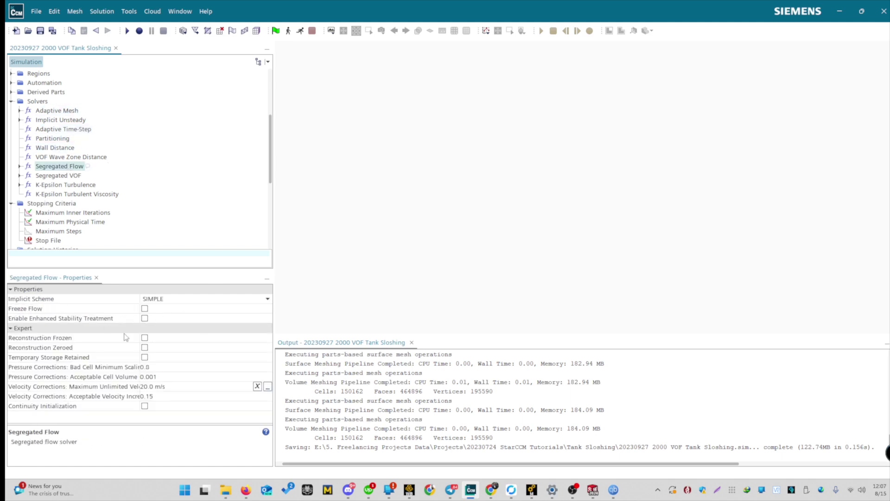
{"action": "scroll", "coordinate": [110, 192], "scroll_direction": "down", "scroll_amount": 1}
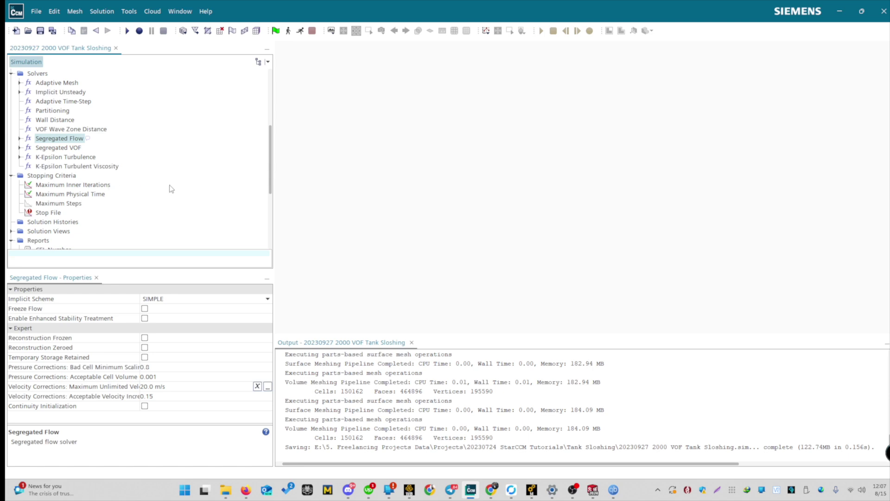
{"action": "left_click", "coordinate": [92, 185]}
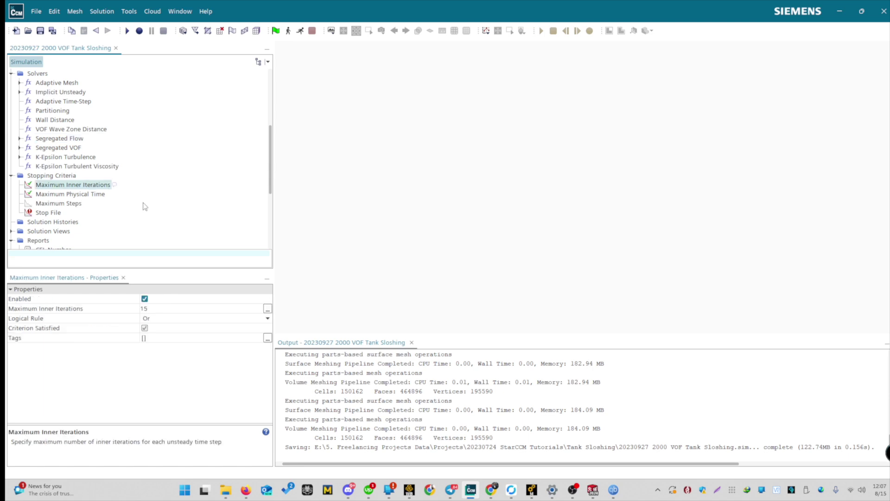
Check Maximum Physical Time 0.5 s, Maximum Steps (disabled, 1000) and Stop File ABORT, then save.
{"action": "left_click", "coordinate": [83, 194]}
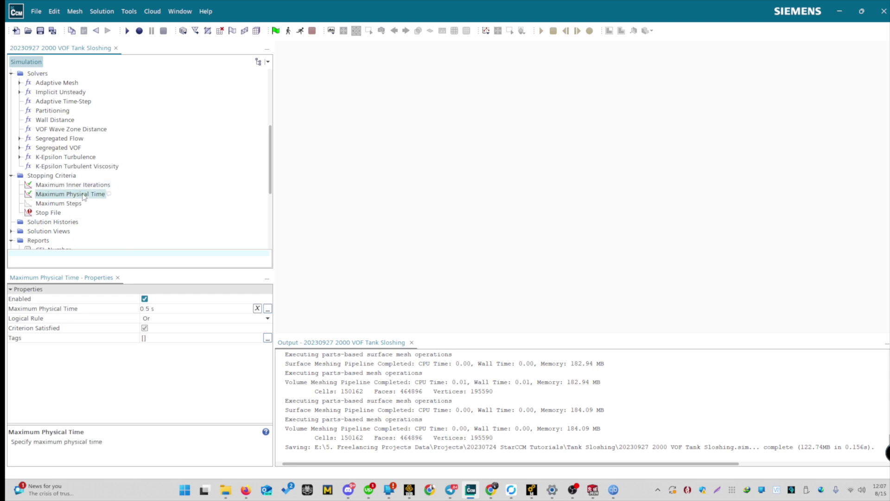
{"action": "scroll", "coordinate": [71, 220], "scroll_direction": "down", "scroll_amount": 2}
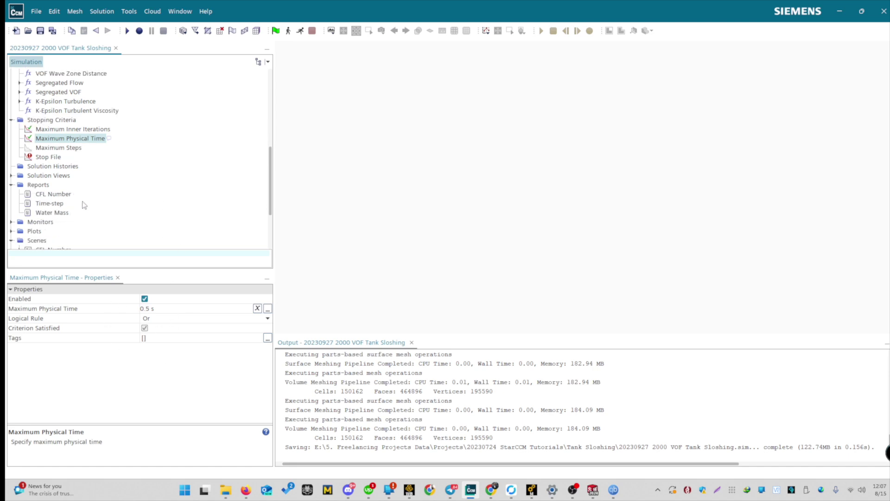
{"action": "left_click", "coordinate": [70, 148]}
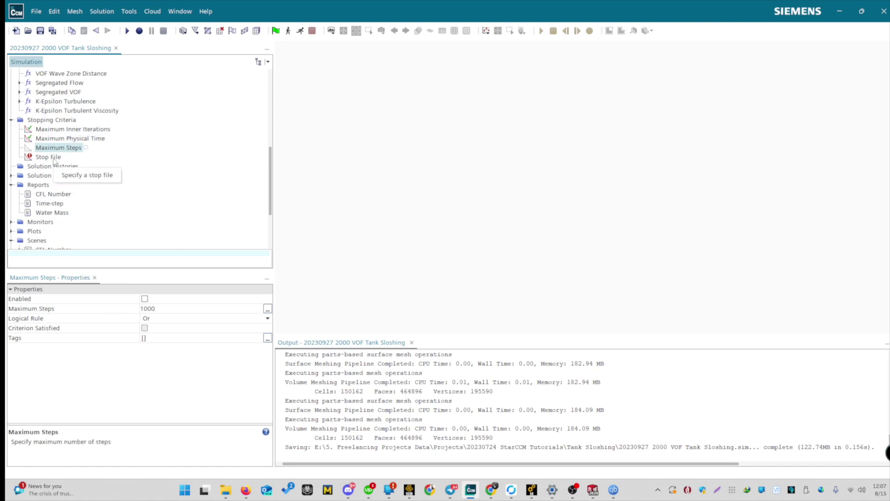
{"action": "left_click", "coordinate": [54, 157]}
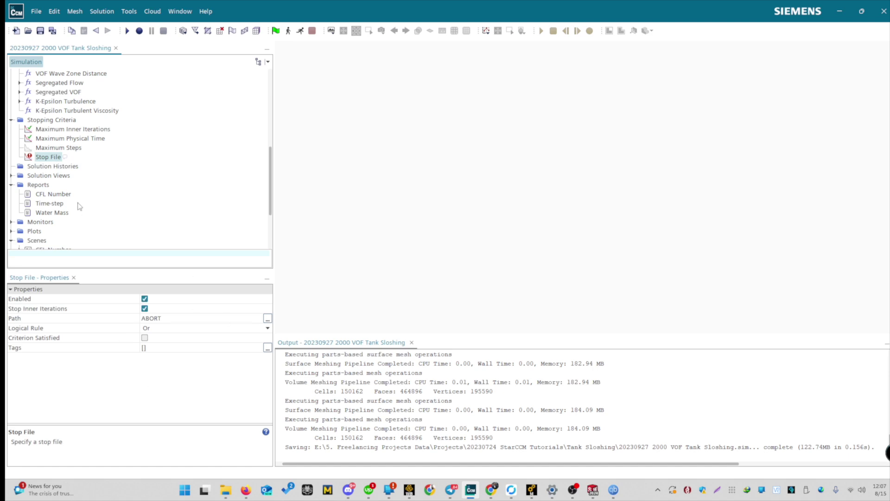
{"action": "scroll", "coordinate": [80, 207], "scroll_direction": "down", "scroll_amount": 1}
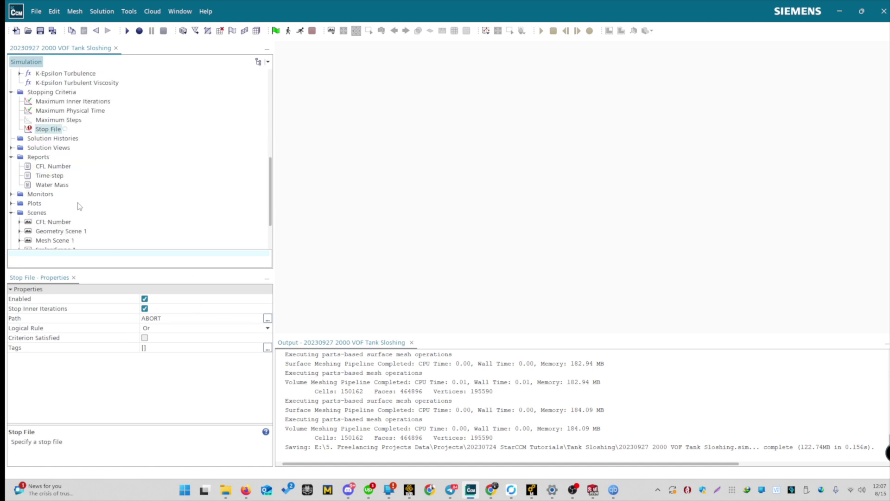
{"action": "left_click", "coordinate": [52, 32]}
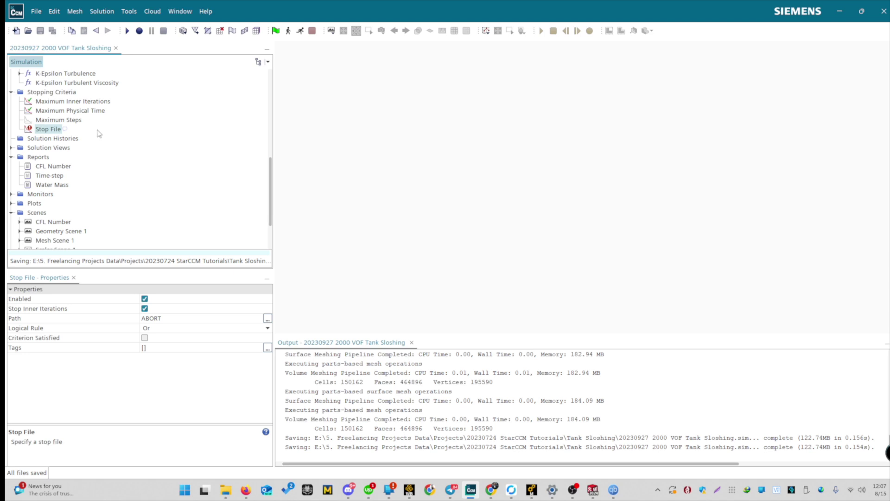
{"action": "scroll", "coordinate": [98, 133], "scroll_direction": "down", "scroll_amount": 1}
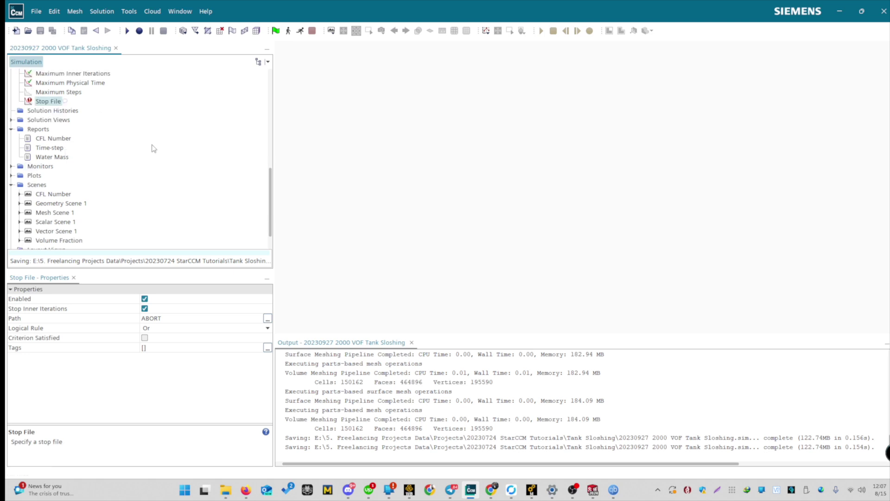
Review the CFL Number report, leaving it on Convective Courant Number and adding no new report.
{"action": "left_click", "coordinate": [65, 138]}
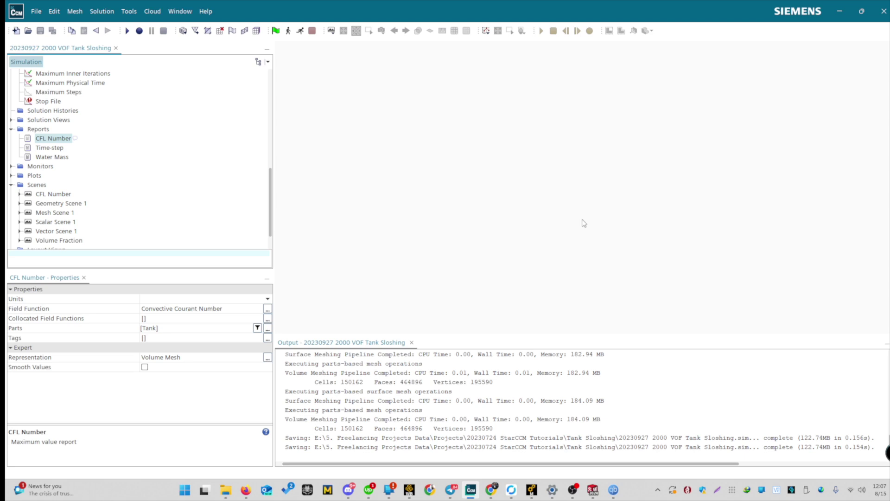
{"action": "right_click", "coordinate": [45, 132]}
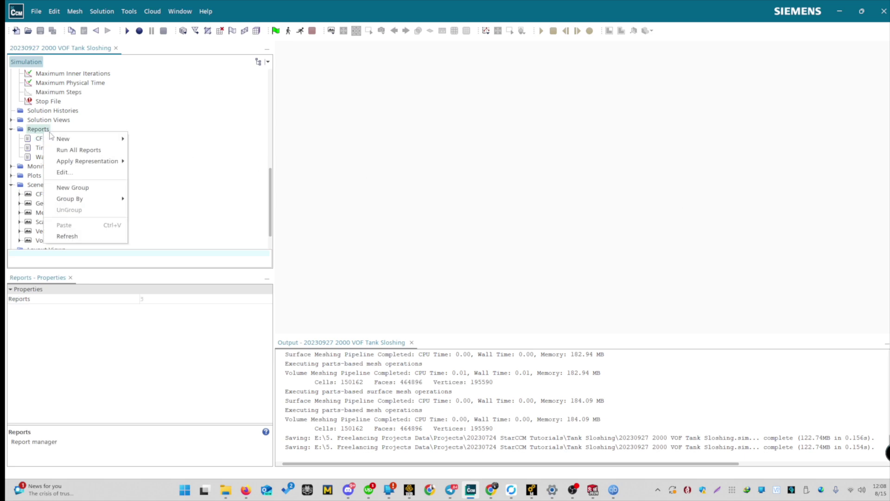
{"action": "mouse_move", "coordinate": [57, 138]}
{"action": "mouse_move", "coordinate": [157, 182]}
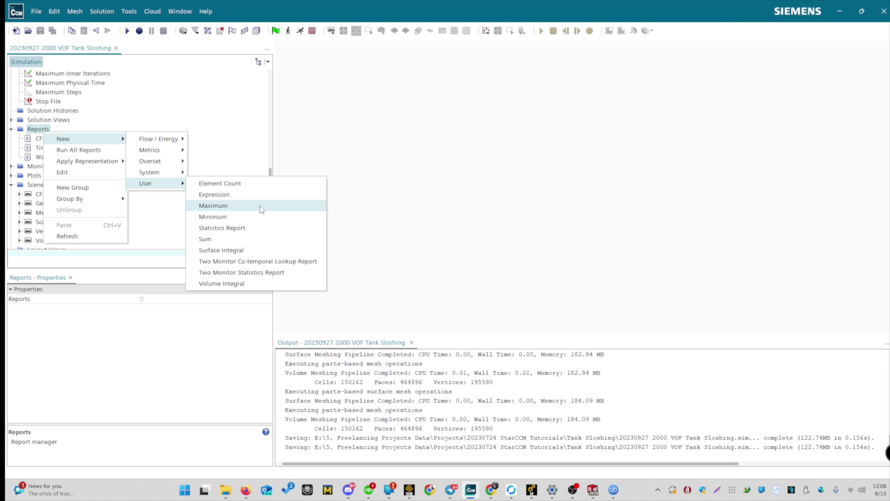
{"action": "left_click", "coordinate": [31, 139]}
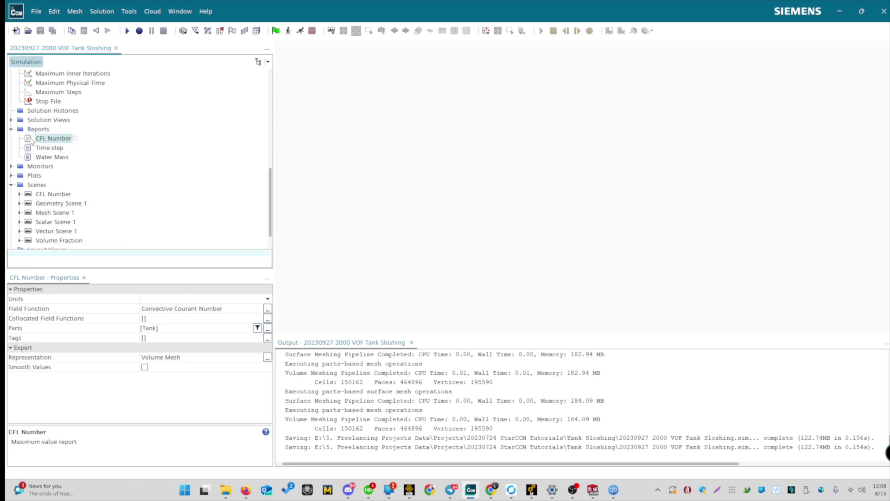
{"action": "left_click", "coordinate": [224, 309]}
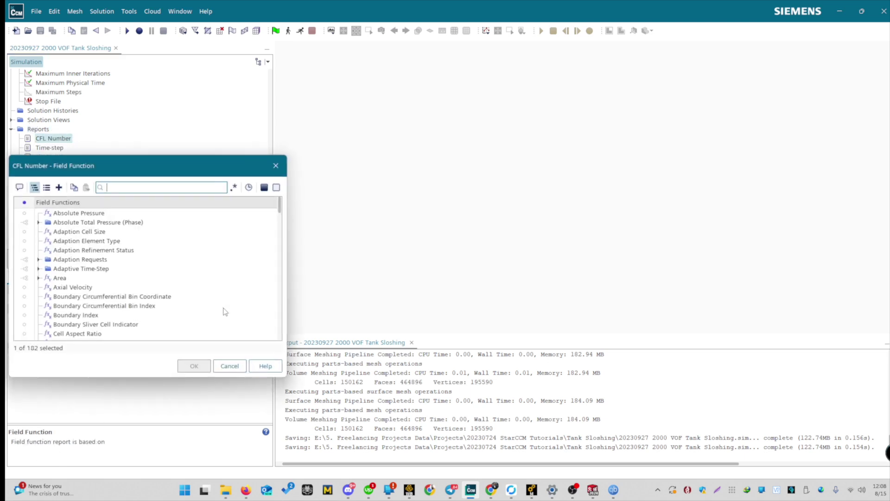
{"action": "type", "text": "con"}
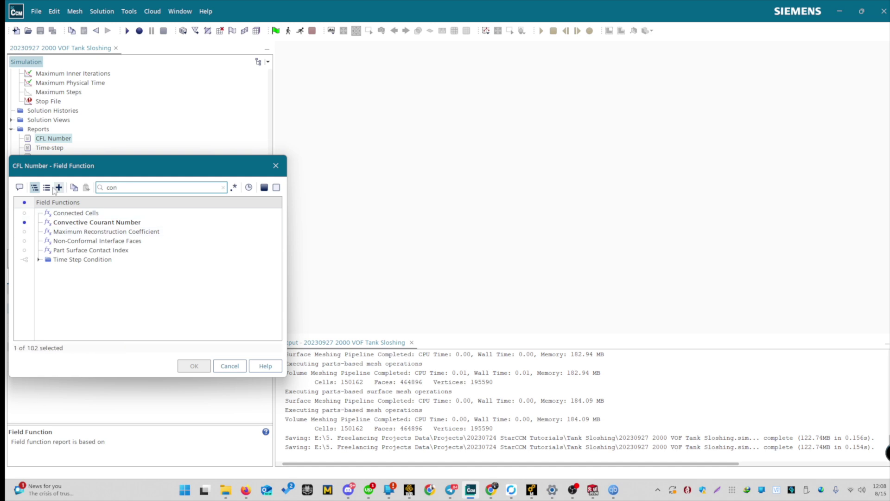
{"action": "left_click", "coordinate": [229, 367]}
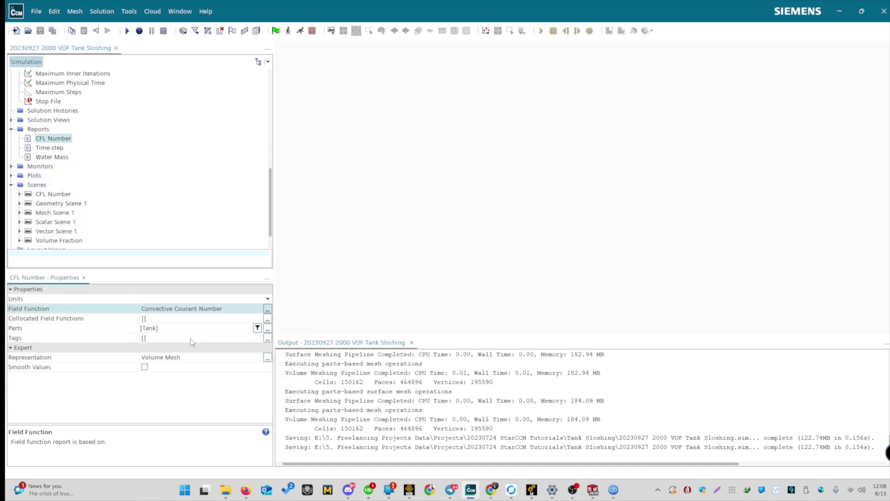
Compare the Time-step (Maximum) and Water Mass (kg Sum over Tank parts) report settings.
{"action": "left_click", "coordinate": [49, 147]}
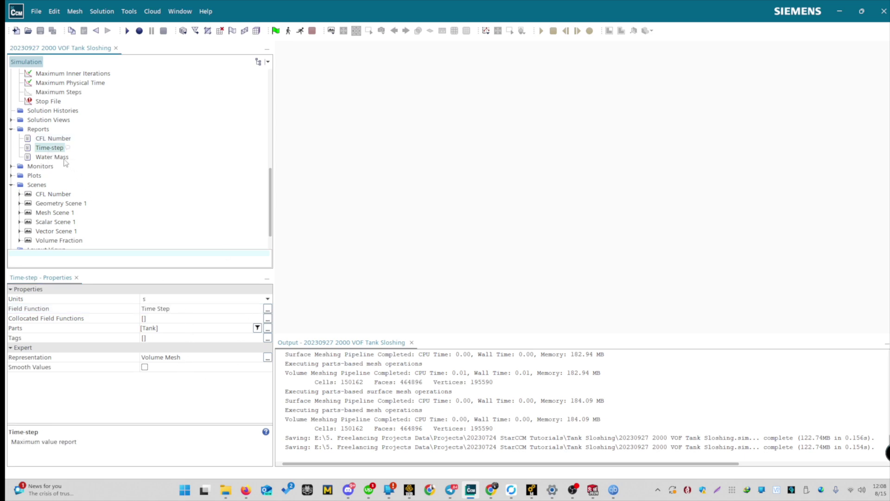
{"action": "scroll", "coordinate": [53, 160], "scroll_direction": "down", "scroll_amount": 1}
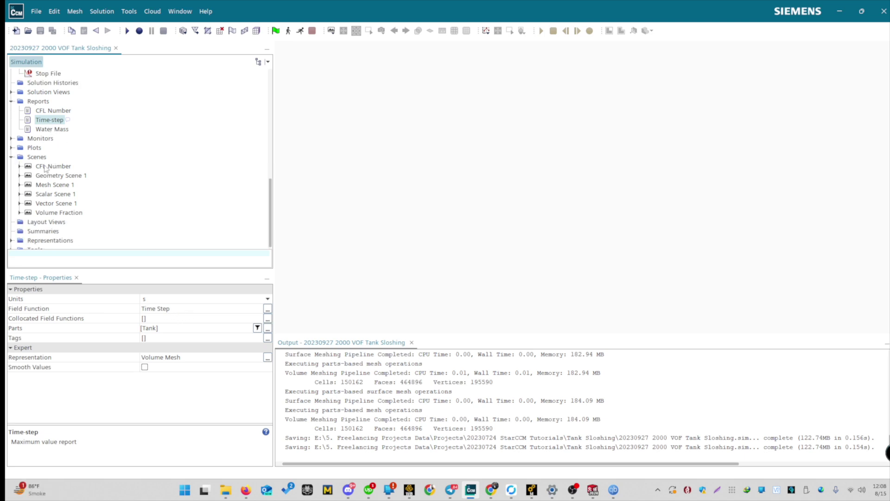
{"action": "left_click", "coordinate": [50, 131]}
{"action": "left_click", "coordinate": [51, 120]}
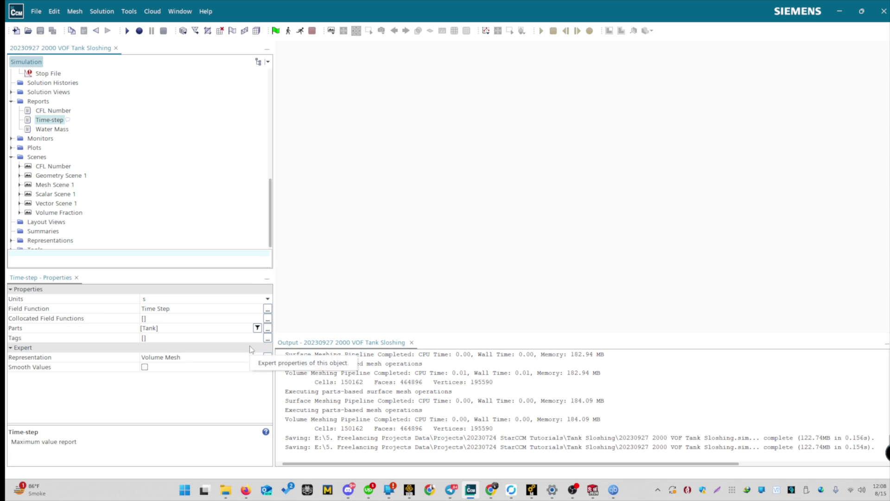
{"action": "left_click", "coordinate": [63, 130]}
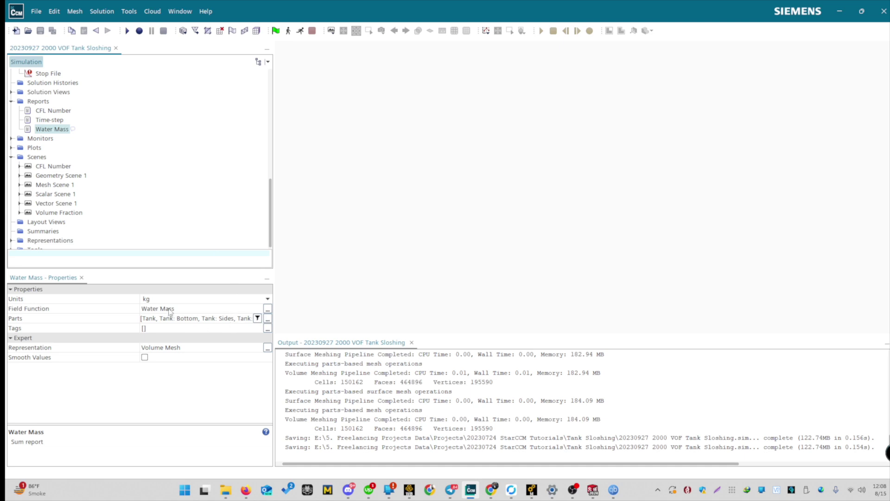
Set the Water Mass representation to Latest Surface/Volume, keeping its field function unchanged.
{"action": "left_click", "coordinate": [268, 348]}
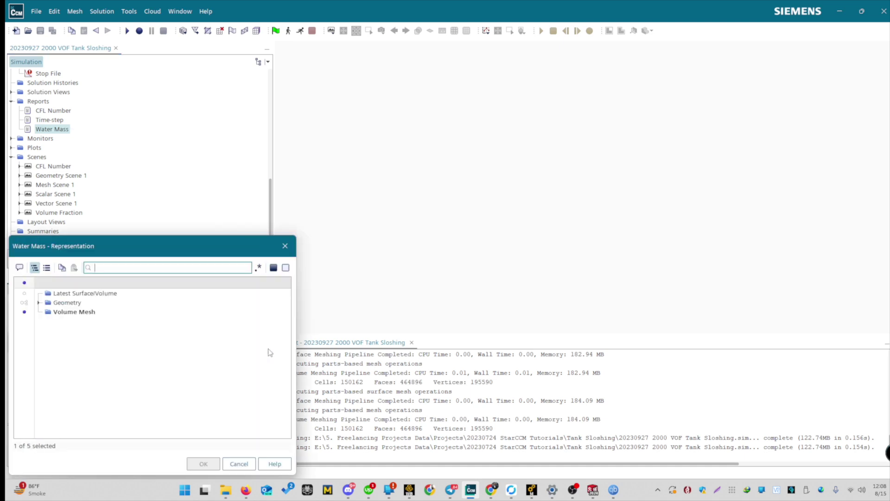
{"action": "left_click", "coordinate": [85, 293]}
{"action": "left_click", "coordinate": [203, 464]}
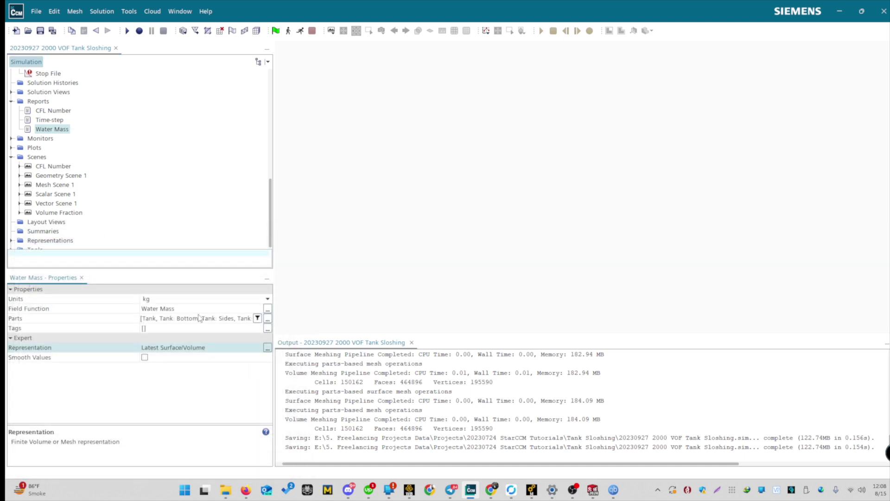
{"action": "left_click", "coordinate": [267, 308]}
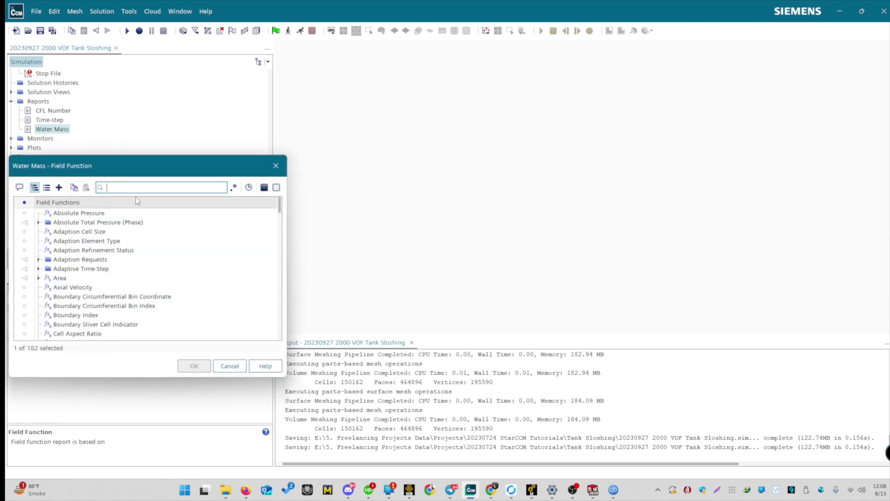
{"action": "type", "text": "water"}
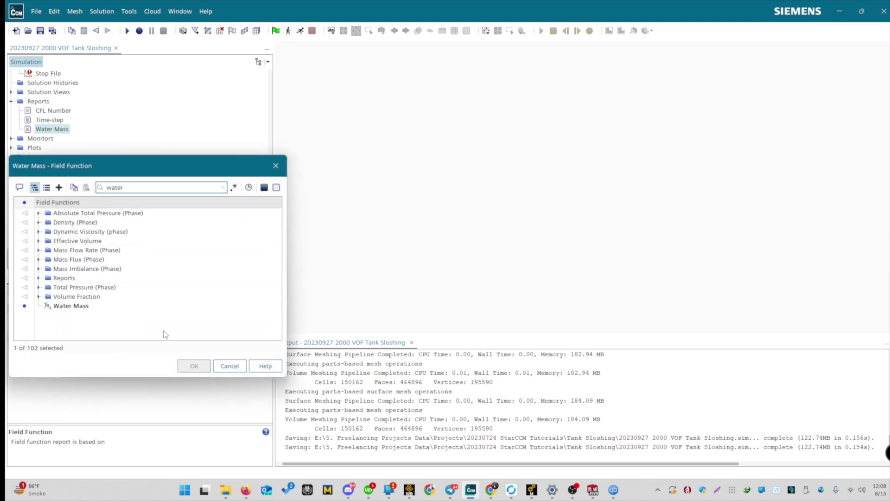
{"action": "left_click", "coordinate": [218, 364]}
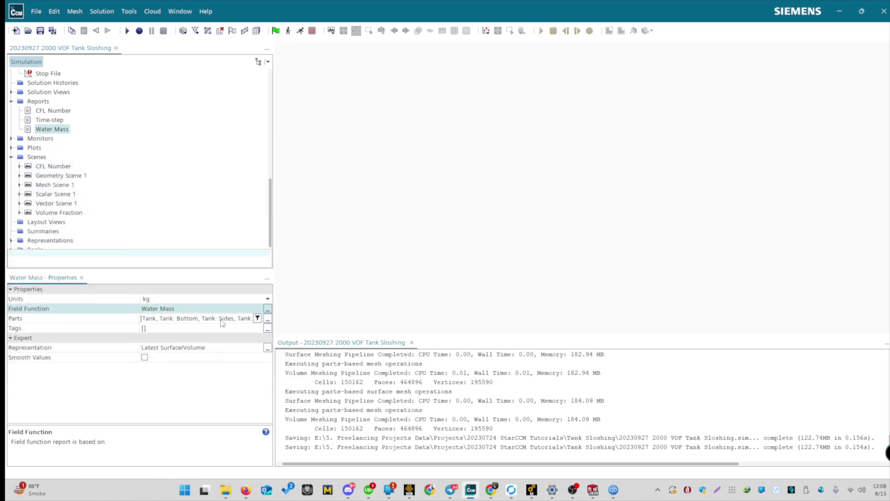
Widen the tree and properties area and recheck the Water Mass representation choices.
{"action": "left_click_drag", "start_coordinate": [275, 318], "coordinate": [363, 320]}
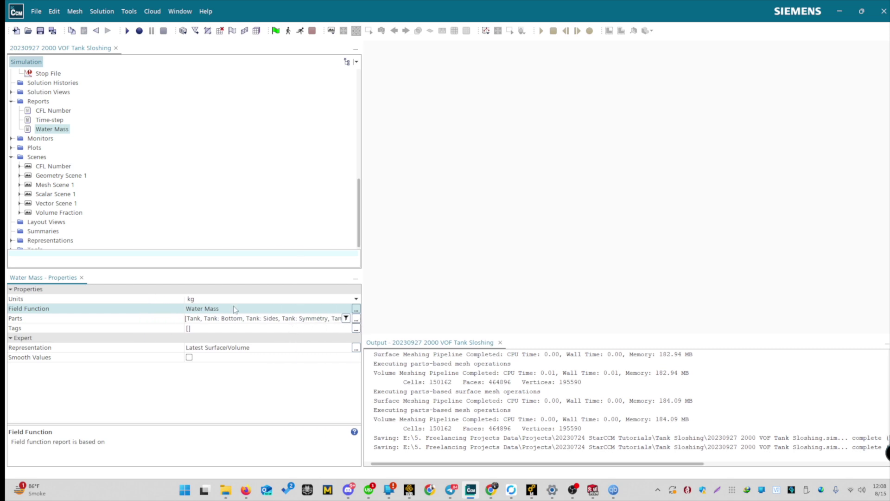
{"action": "left_click", "coordinate": [61, 129]}
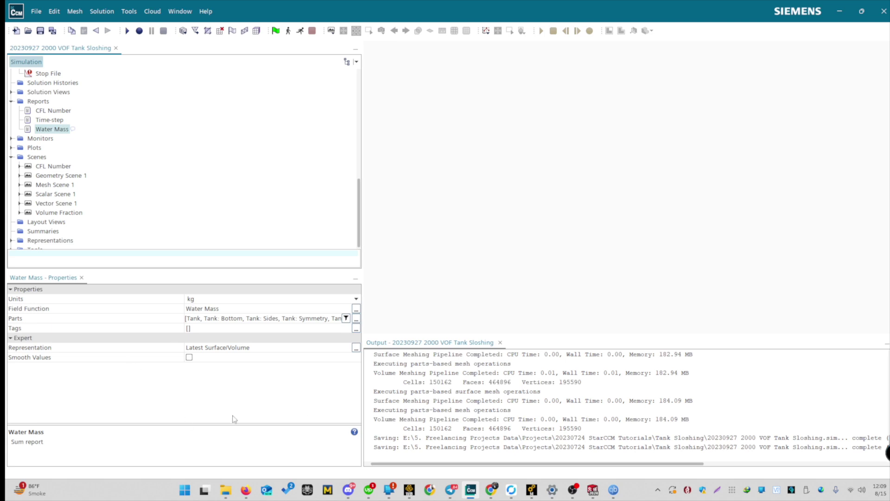
{"action": "left_click", "coordinate": [267, 348]}
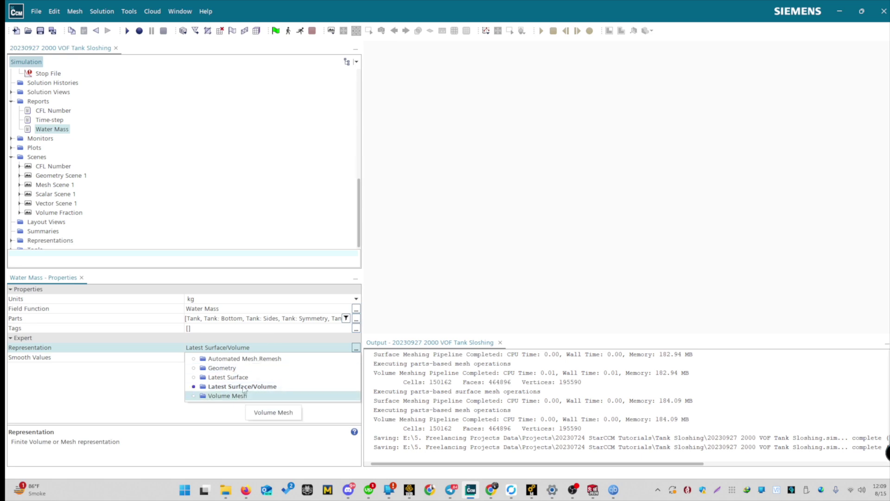
{"action": "left_click", "coordinate": [75, 12]}
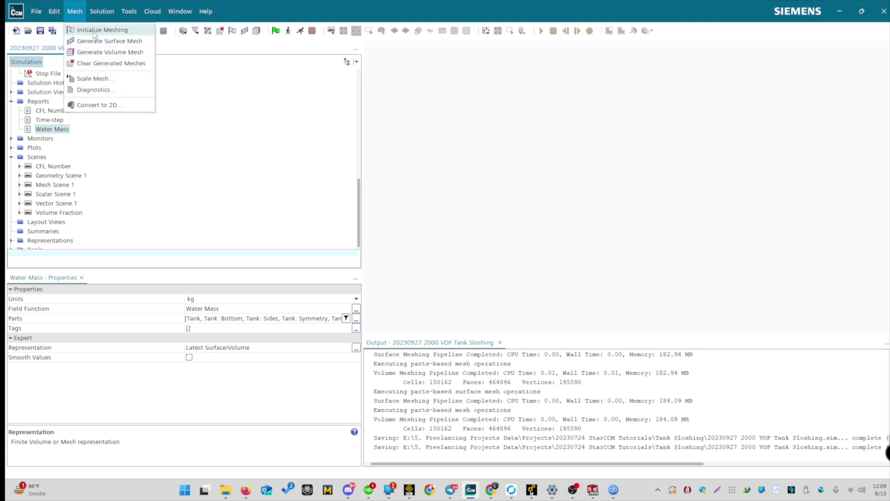
Initialize meshing, then generate the surface and volume meshes for the tank.
{"action": "left_click", "coordinate": [95, 31]}
{"action": "left_click", "coordinate": [75, 11]}
{"action": "left_click", "coordinate": [98, 41]}
{"action": "left_click", "coordinate": [74, 11]}
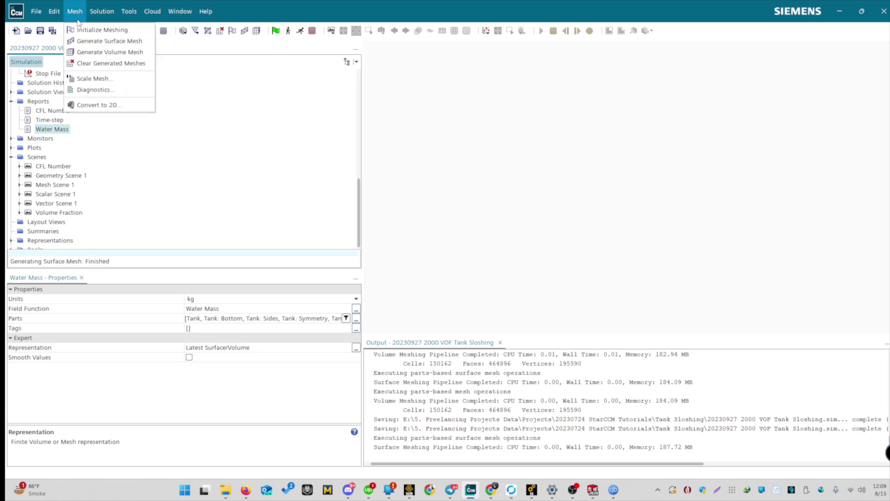
{"action": "left_click", "coordinate": [98, 51]}
Open Mesh Scene 1, rotate and zoom to inspect the meshed tank, then save.
{"action": "double_click", "coordinate": [65, 185]}
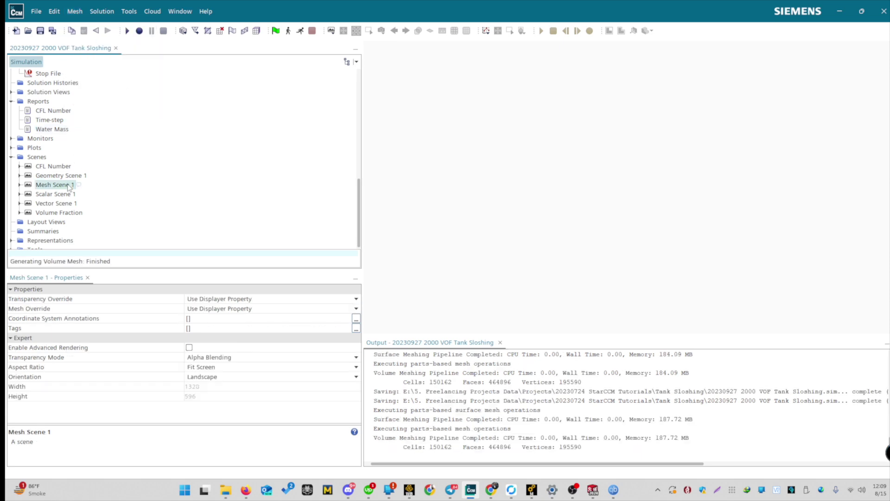
{"action": "scroll", "coordinate": [883, 180], "scroll_direction": "up", "scroll_amount": 3}
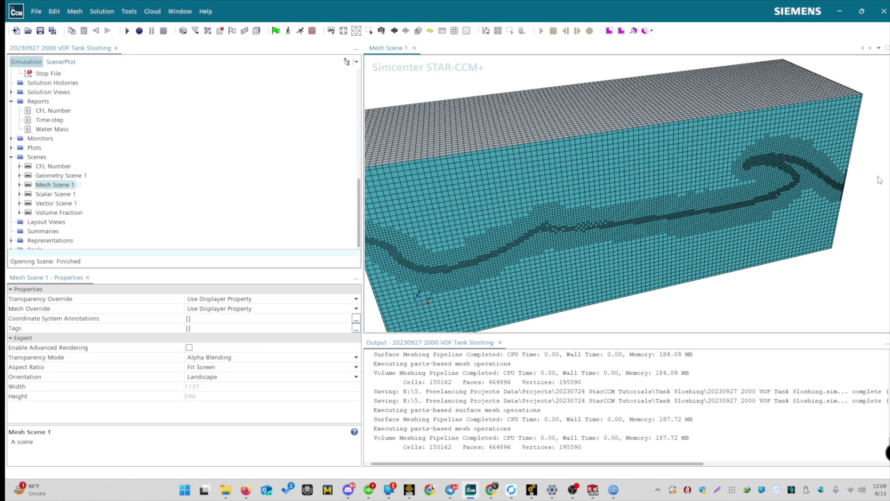
{"action": "scroll", "coordinate": [741, 201], "scroll_direction": "down", "scroll_amount": 3}
{"action": "left_click_drag", "start_coordinate": [714, 213], "coordinate": [676, 220]}
{"action": "scroll", "coordinate": [676, 218], "scroll_direction": "up", "scroll_amount": 1}
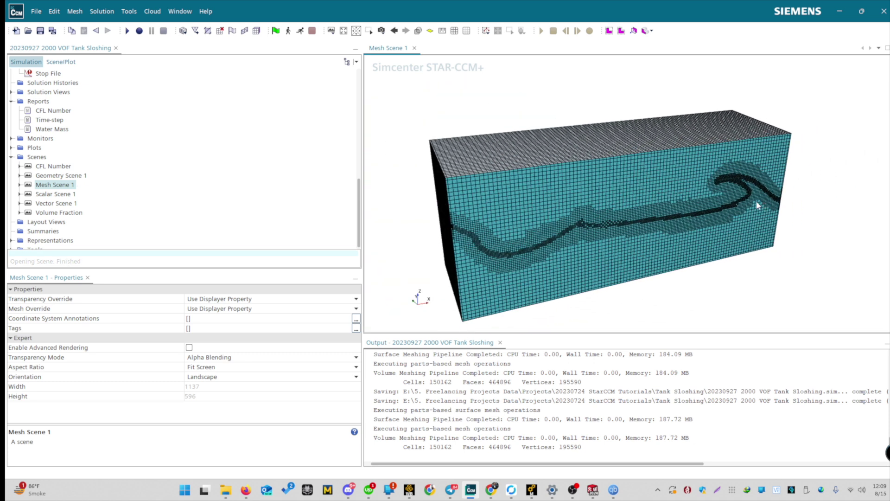
{"action": "scroll", "coordinate": [677, 230], "scroll_direction": "up", "scroll_amount": 3}
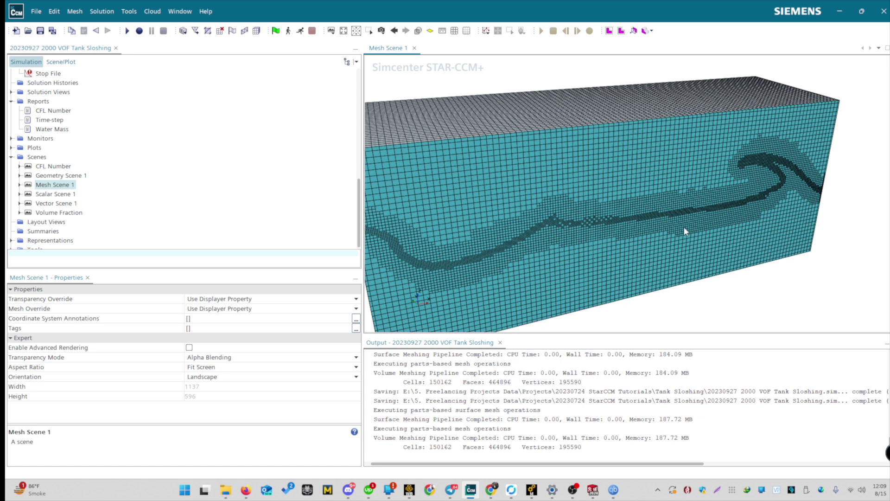
{"action": "left_click", "coordinate": [40, 30]}
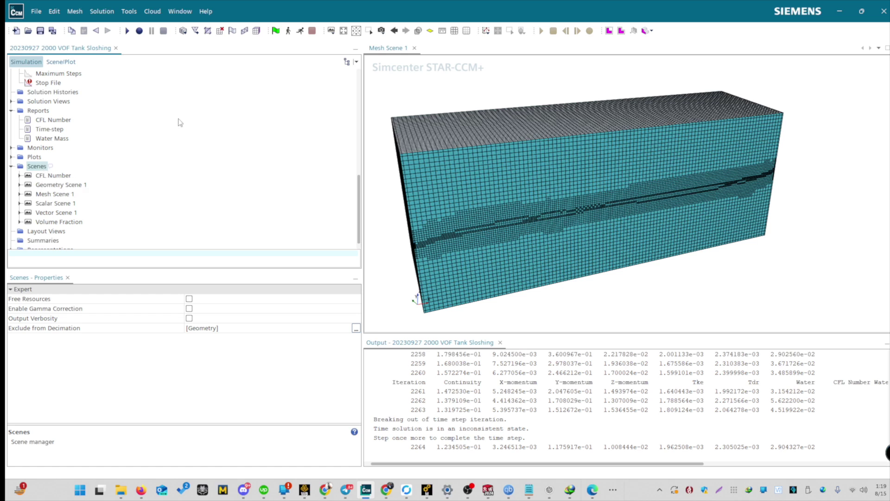
Browse the Volume Fraction, CFL Number and Mesh Scene 1 scenes without adding a new scene.
{"action": "left_click", "coordinate": [75, 225]}
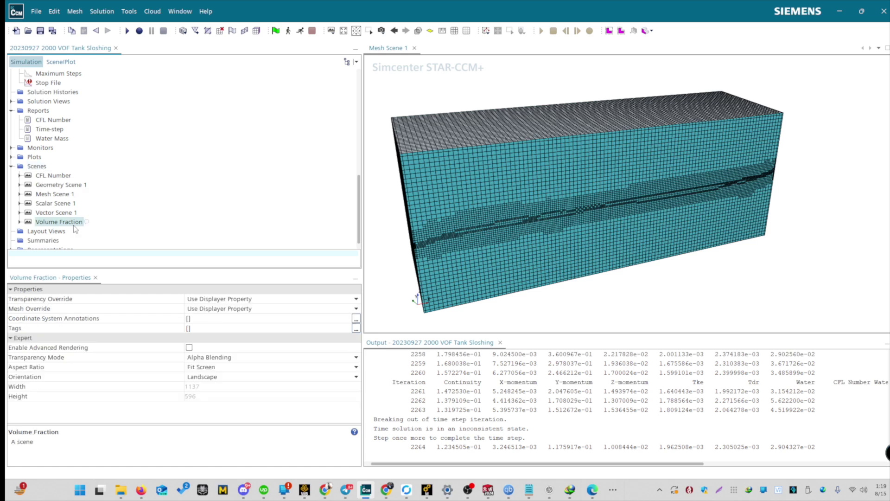
{"action": "left_click", "coordinate": [57, 178]}
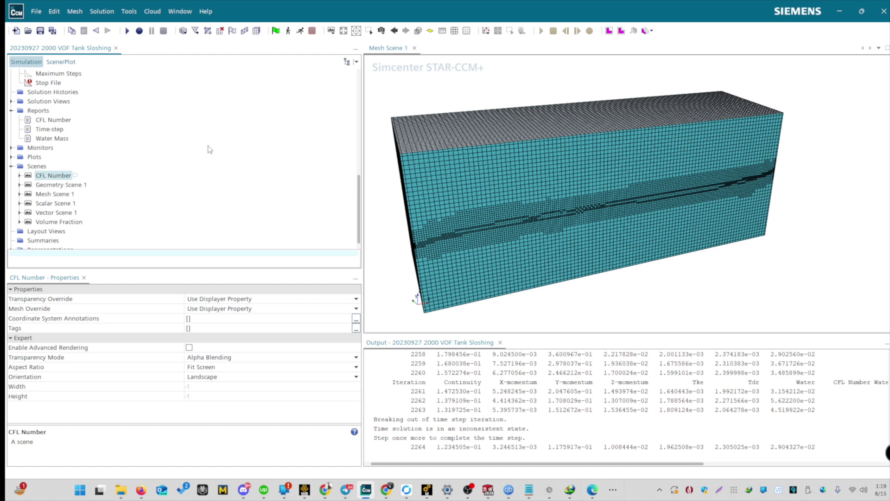
{"action": "left_click", "coordinate": [56, 195]}
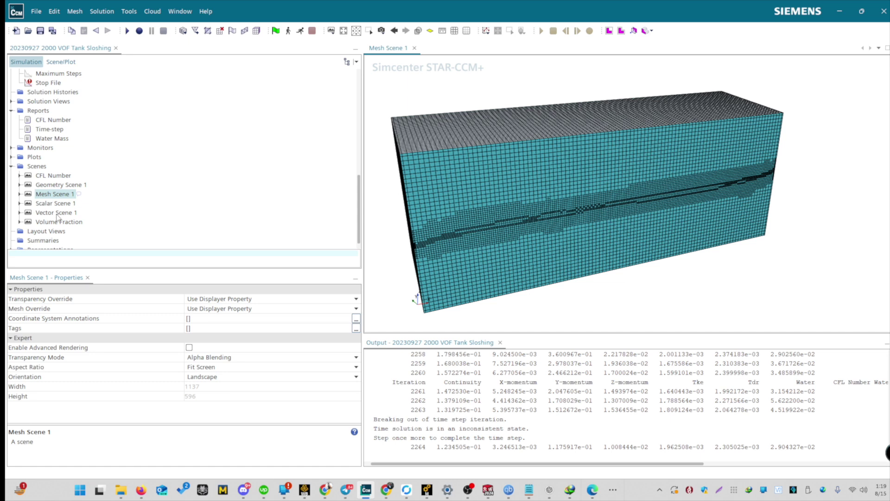
{"action": "right_click", "coordinate": [41, 167]}
{"action": "mouse_move", "coordinate": [154, 176]}
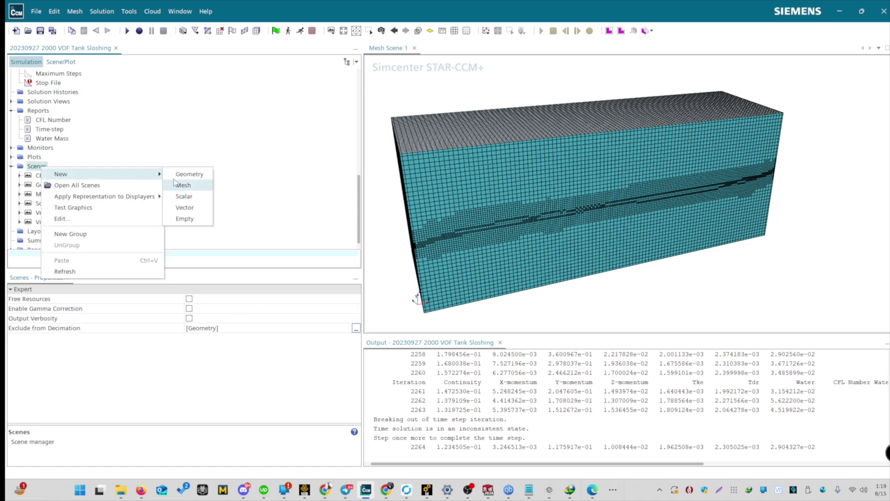
{"action": "key", "text": "Escape"}
Expand CFL Number > Scalar 1 and check its Parts and Convective Courant Number scalar field.
{"action": "left_click", "coordinate": [70, 177]}
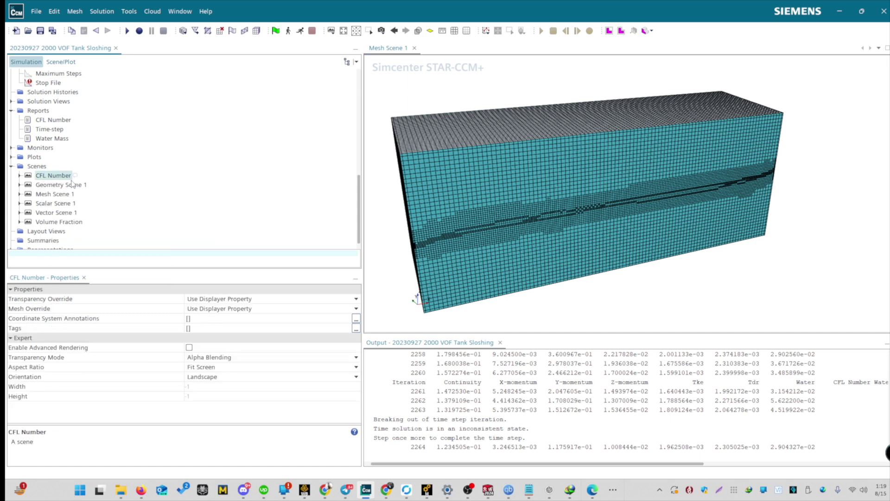
{"action": "left_click", "coordinate": [19, 176]}
{"action": "left_click", "coordinate": [28, 194]}
{"action": "left_click", "coordinate": [60, 199]}
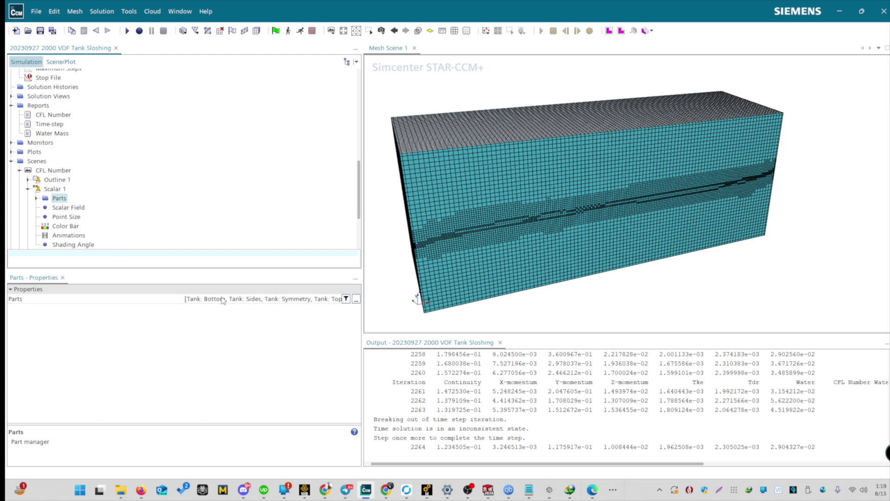
{"action": "left_click", "coordinate": [74, 209]}
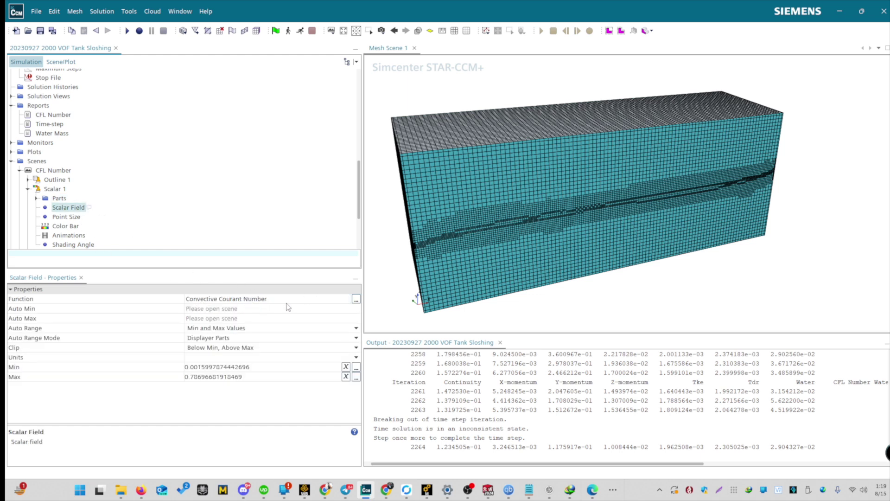
{"action": "scroll", "coordinate": [51, 198], "scroll_direction": "down", "scroll_amount": 2}
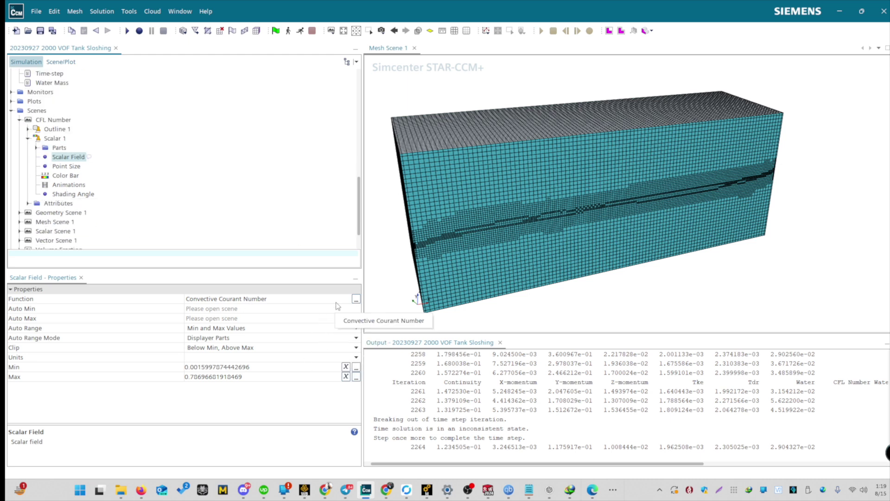
{"action": "scroll", "coordinate": [22, 213], "scroll_direction": "down", "scroll_amount": 2}
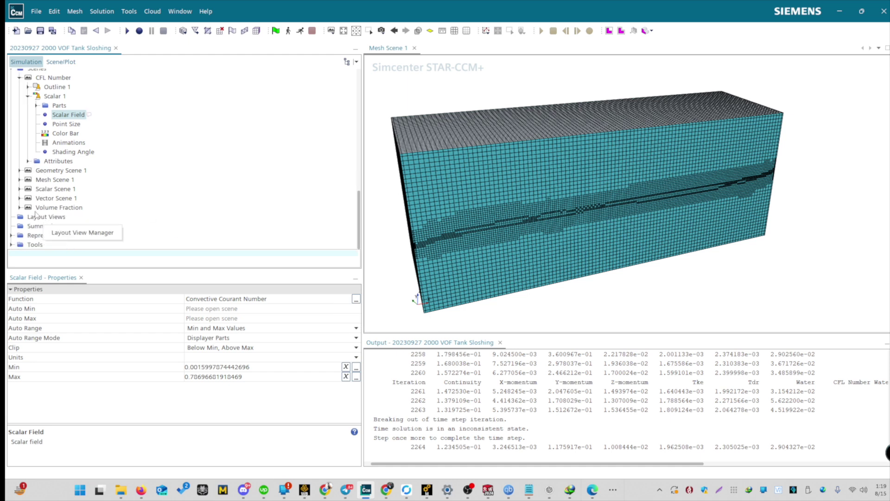
Expand the Volume Fraction scene's Scalar 1 displayer and check which tank parts it shows.
{"action": "left_click", "coordinate": [19, 208]}
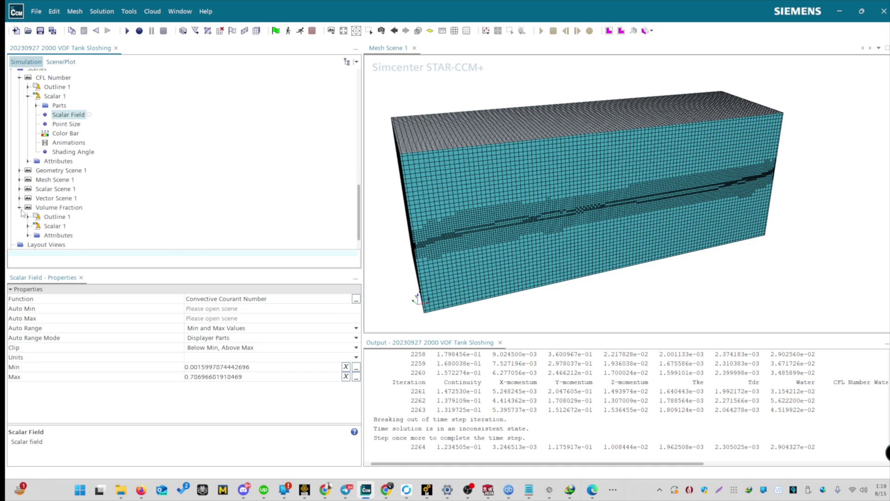
{"action": "right_click", "coordinate": [40, 77]}
{"action": "left_click", "coordinate": [59, 208]}
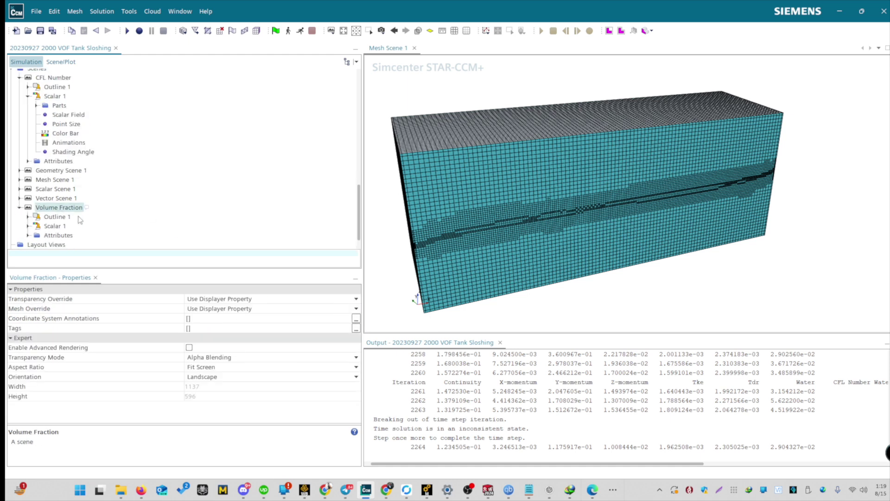
{"action": "scroll", "coordinate": [81, 217], "scroll_direction": "down", "scroll_amount": 3}
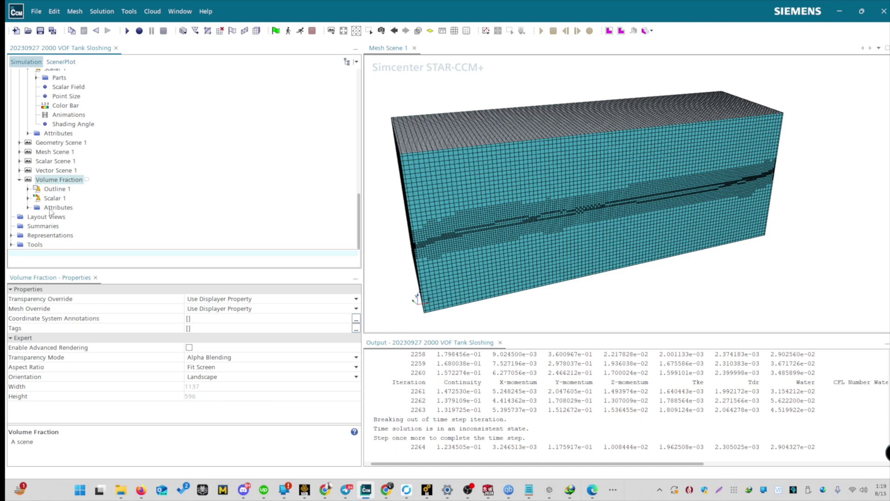
{"action": "left_click", "coordinate": [28, 198]}
{"action": "left_click", "coordinate": [59, 198]}
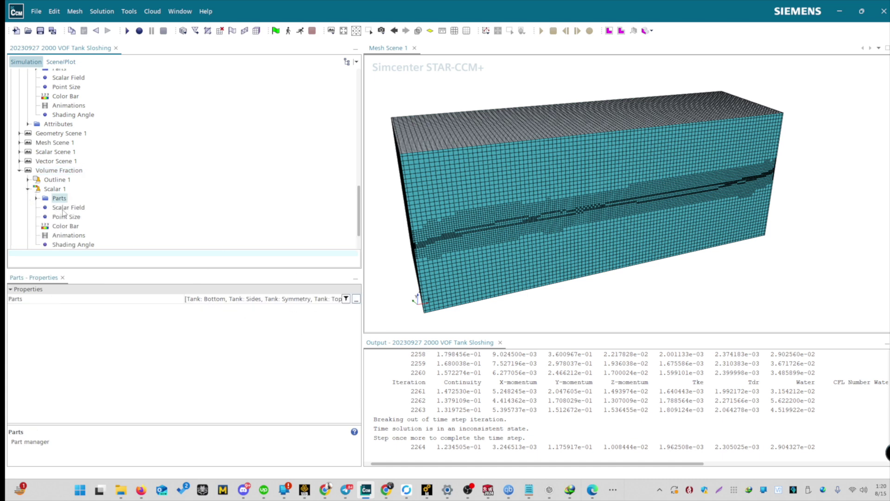
{"action": "left_click", "coordinate": [282, 299]}
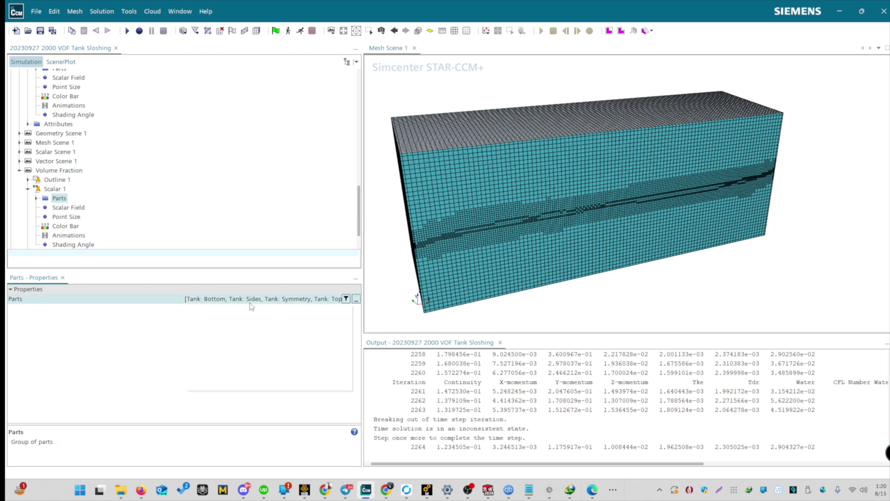
Set Scalar 1's field function to Volume Fraction of Air and save the simulation.
{"action": "left_click", "coordinate": [78, 209]}
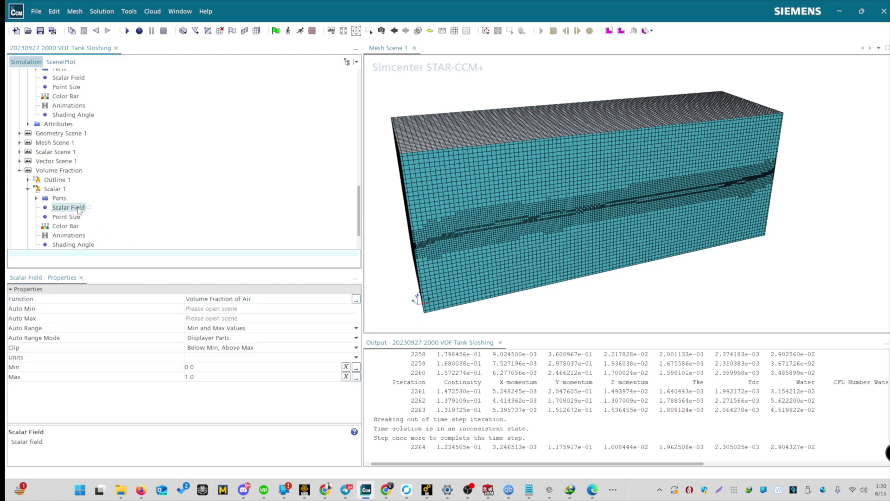
{"action": "left_click", "coordinate": [231, 301]}
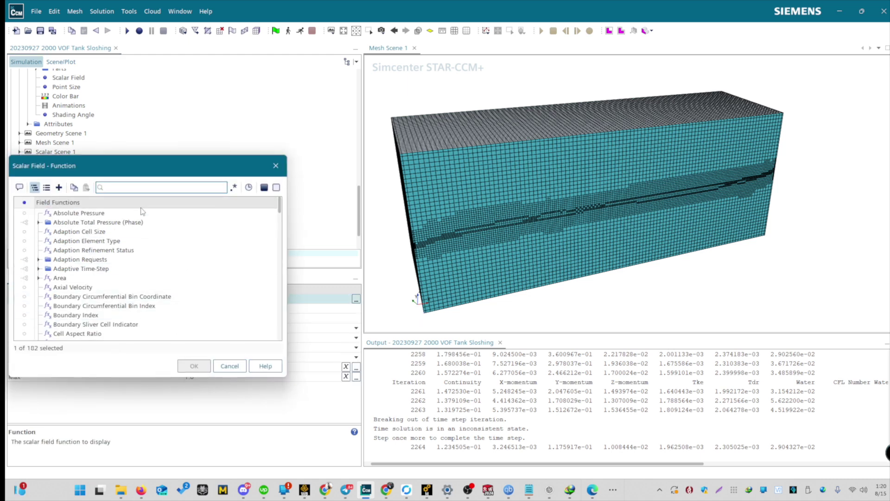
{"action": "type", "text": "vo"}
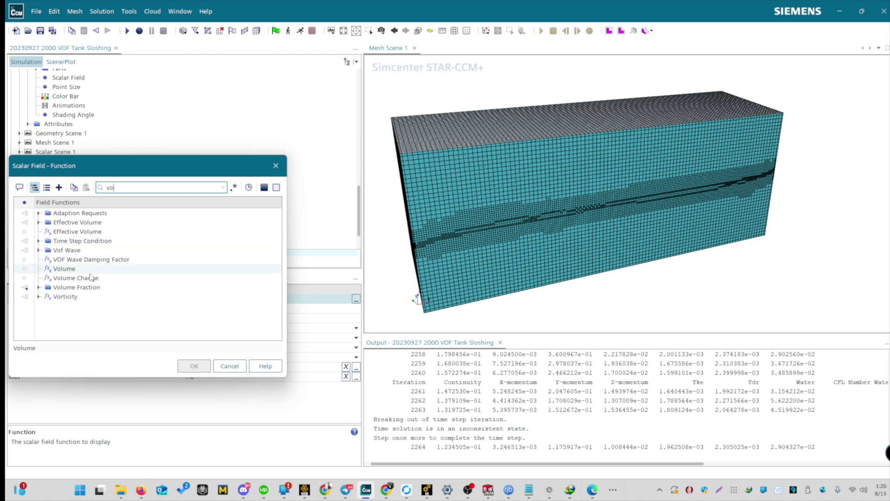
{"action": "left_click", "coordinate": [203, 369]}
{"action": "scroll", "coordinate": [50, 232], "scroll_direction": "down", "scroll_amount": 2}
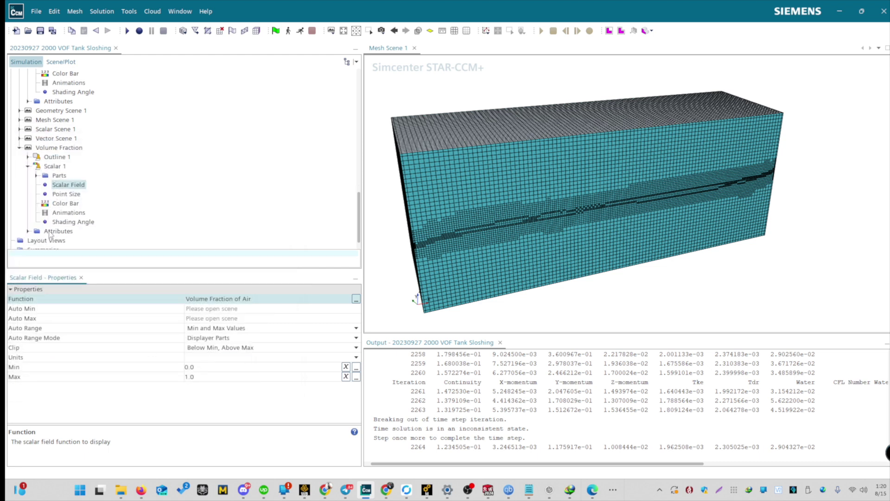
{"action": "left_click", "coordinate": [52, 32]}
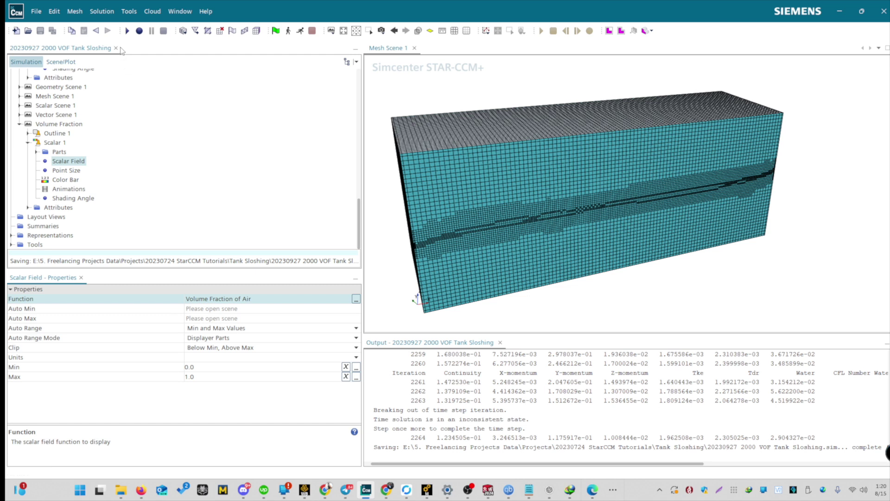
Initialize the solution, advance one time step, then run the solver continuously.
{"action": "left_click", "coordinate": [109, 17]}
{"action": "left_click", "coordinate": [114, 41]}
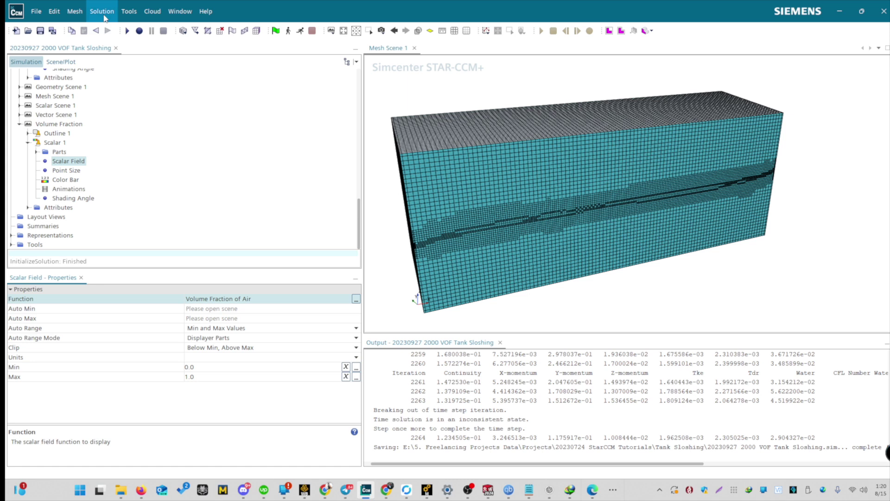
{"action": "left_click", "coordinate": [106, 18]}
{"action": "left_click", "coordinate": [116, 52]}
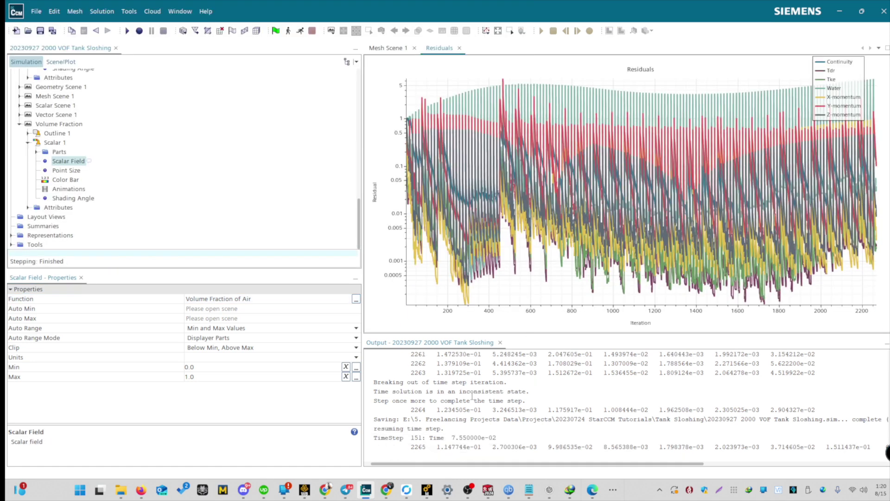
{"action": "left_click", "coordinate": [101, 11]}
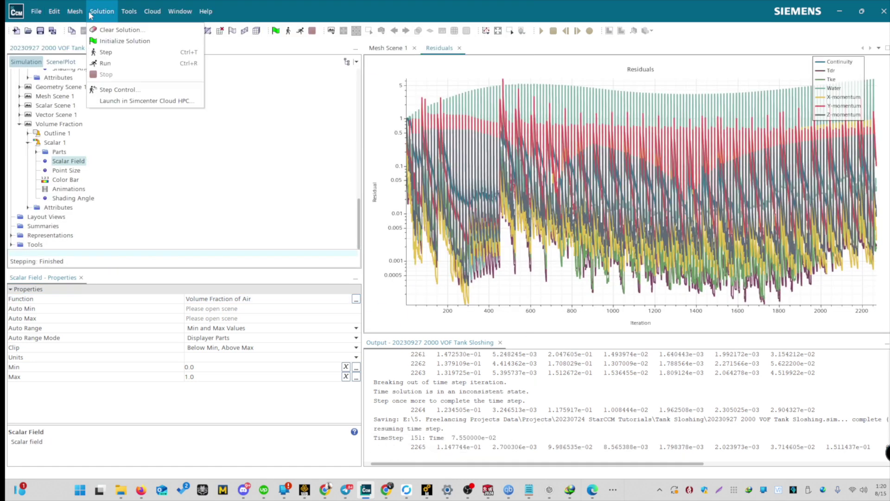
{"action": "left_click", "coordinate": [106, 63]}
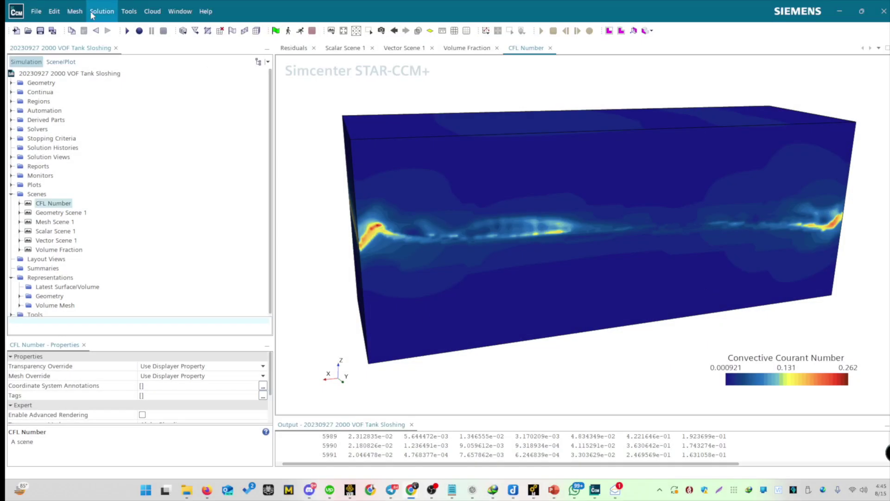
Run the solver again so the sloshing simulation keeps iterating past iteration 5991.
{"action": "left_click", "coordinate": [111, 13]}
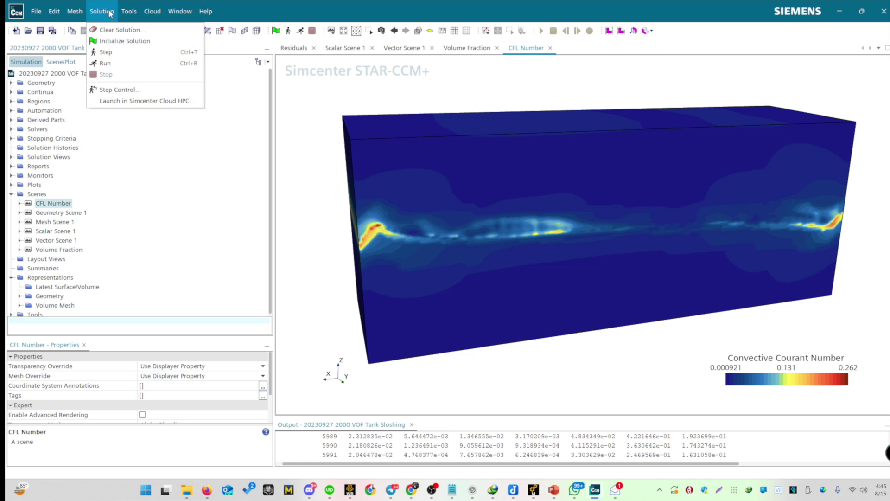
{"action": "left_click", "coordinate": [125, 63]}
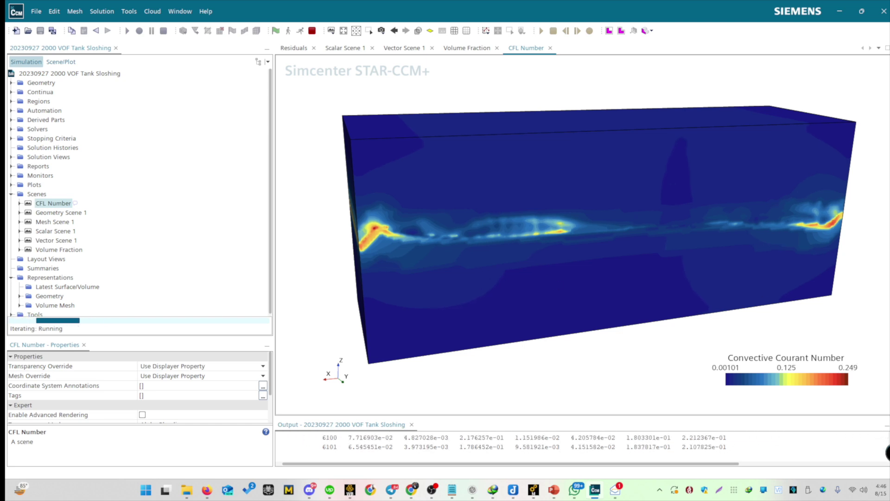
Display the Volume Fraction of Air scene and zoom in on the tank.
{"action": "double_click", "coordinate": [58, 249]}
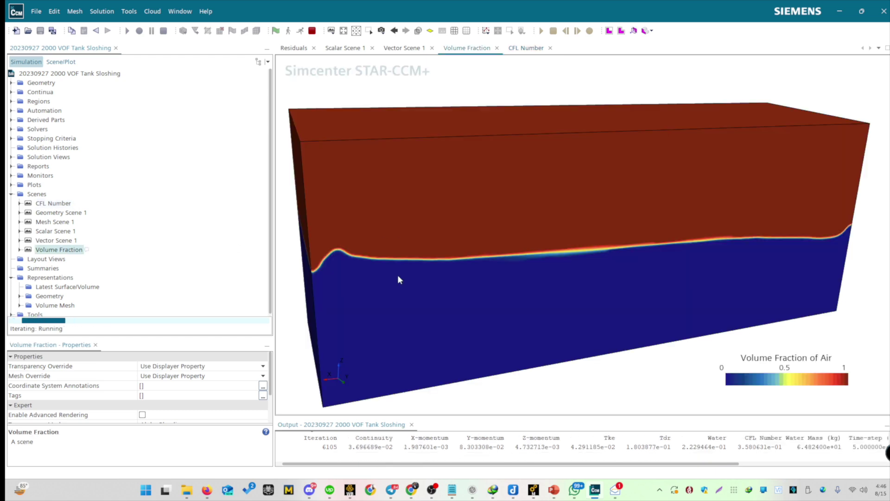
{"action": "scroll", "coordinate": [315, 277], "scroll_direction": "down", "scroll_amount": 3}
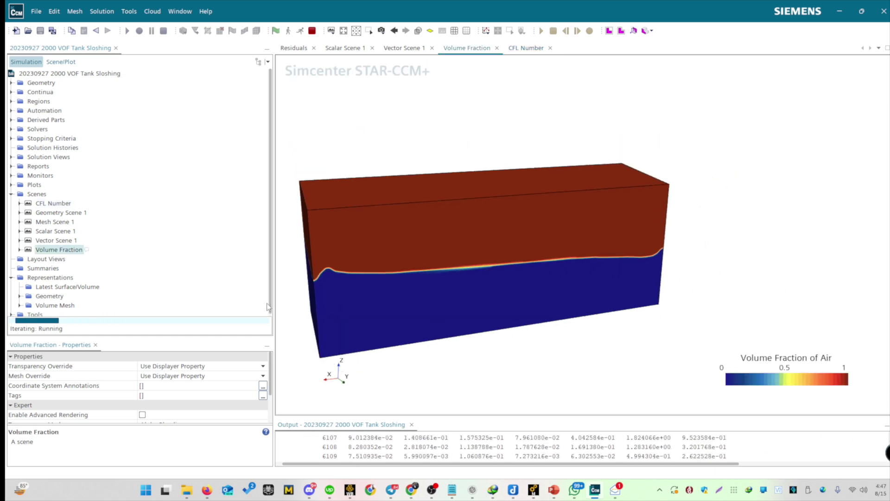
{"action": "scroll", "coordinate": [282, 311], "scroll_direction": "up", "scroll_amount": 2}
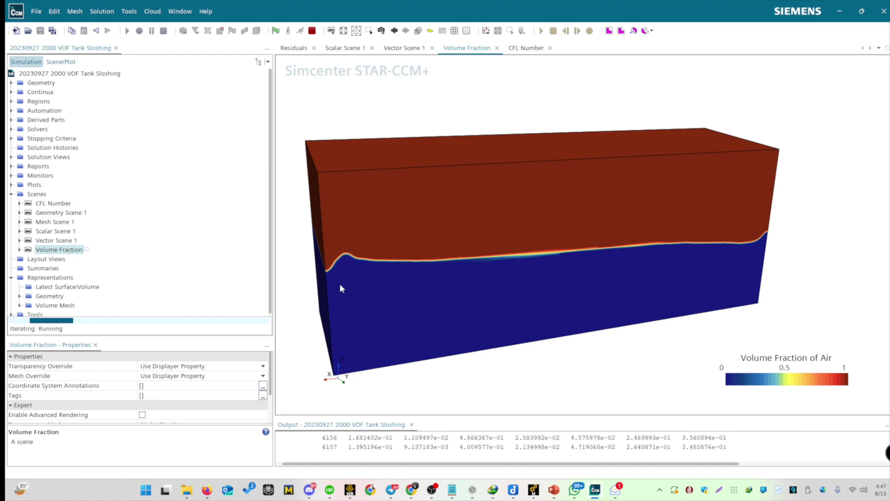
{"action": "scroll", "coordinate": [352, 253], "scroll_direction": "up", "scroll_amount": 3}
{"action": "scroll", "coordinate": [335, 246], "scroll_direction": "up", "scroll_amount": 2}
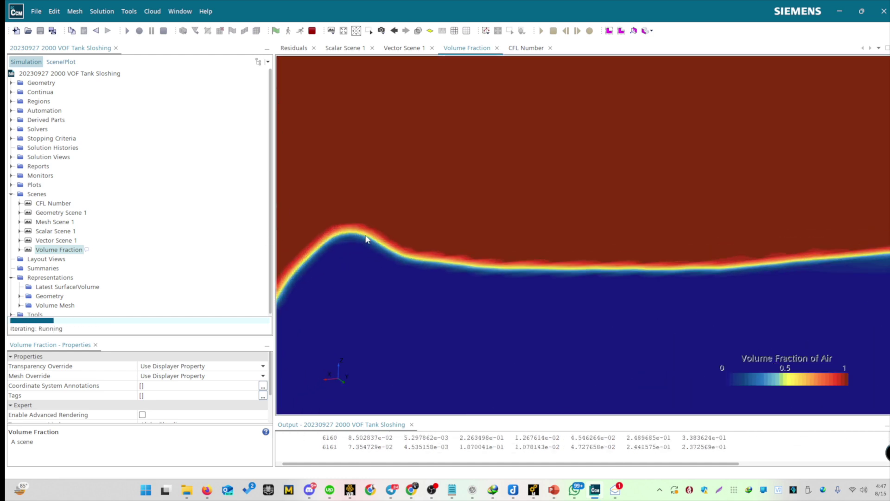
{"action": "scroll", "coordinate": [617, 228], "scroll_direction": "down", "scroll_amount": 5}
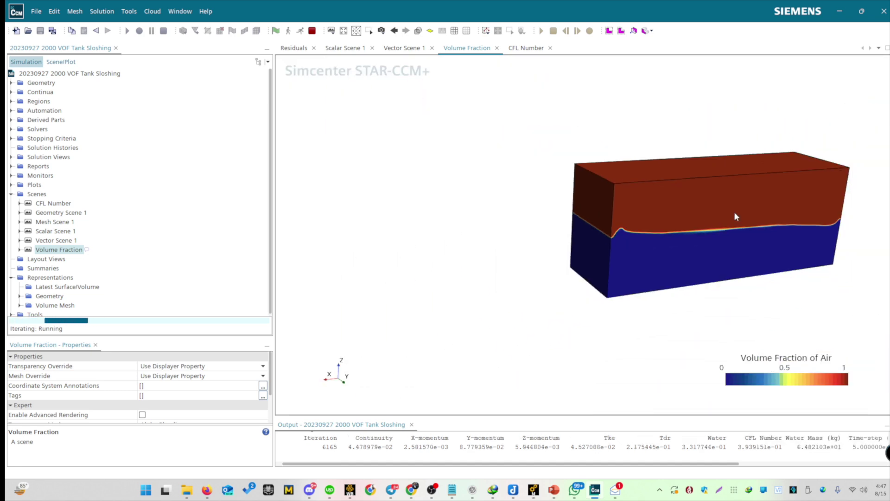
{"action": "scroll", "coordinate": [829, 222], "scroll_direction": "up", "scroll_amount": 3}
{"action": "scroll", "coordinate": [818, 218], "scroll_direction": "up", "scroll_amount": 3}
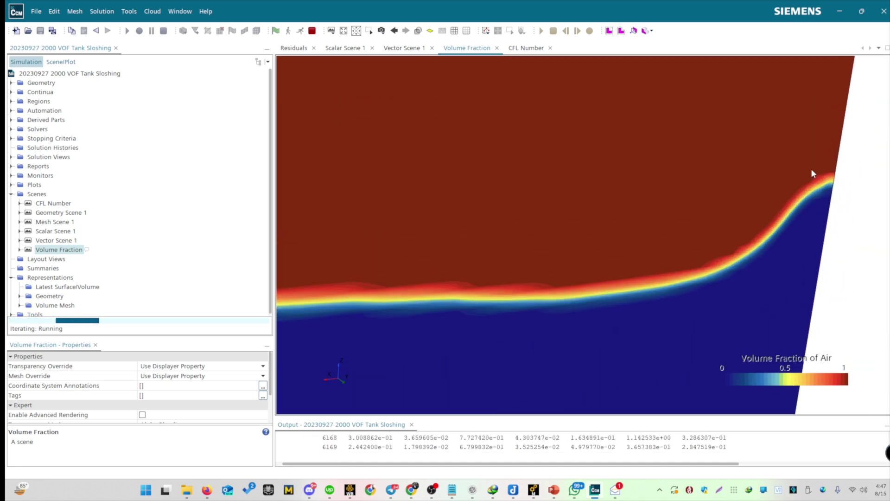
{"action": "scroll", "coordinate": [688, 226], "scroll_direction": "down", "scroll_amount": 6}
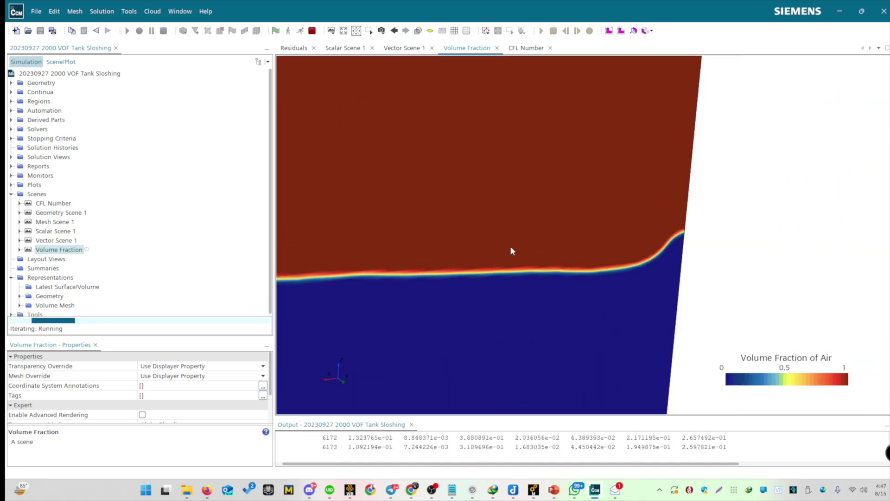
Pan and zoom the view to inspect the free-surface wave crests at both tank walls.
{"action": "mouse_move", "coordinate": [369, 290]}
{"action": "middle_mouse_down"}
{"action": "mouse_move", "coordinate": [296, 266]}
{"action": "mouse_move", "coordinate": [291, 278]}
{"action": "mouse_move", "coordinate": [382, 280]}
{"action": "middle_mouse_up"}
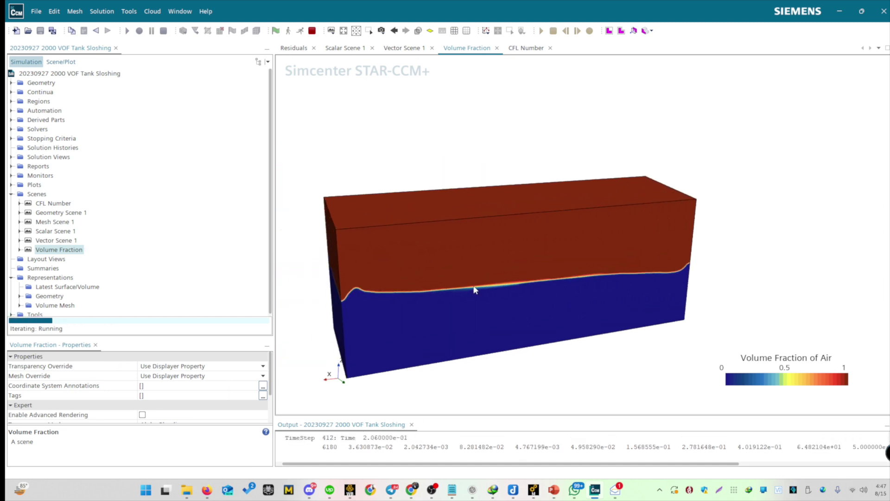
{"action": "scroll", "coordinate": [475, 290], "scroll_direction": "up", "scroll_amount": 5}
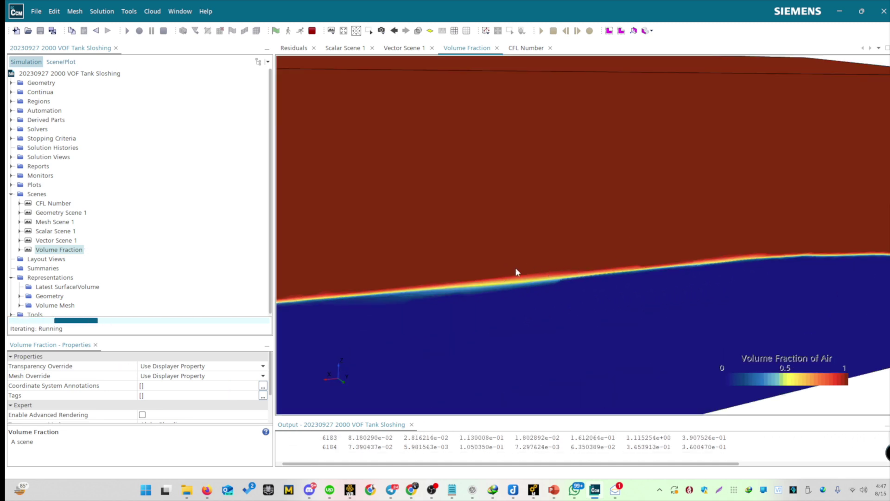
{"action": "scroll", "coordinate": [515, 271], "scroll_direction": "down", "scroll_amount": 6}
{"action": "middle_click_drag", "start_coordinate": [409, 293], "coordinate": [510, 263]}
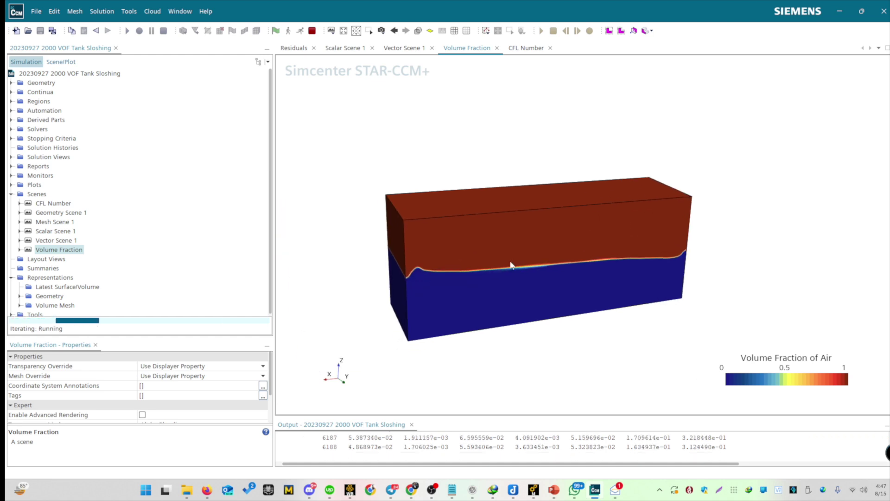
{"action": "scroll", "coordinate": [511, 263], "scroll_direction": "up", "scroll_amount": 3}
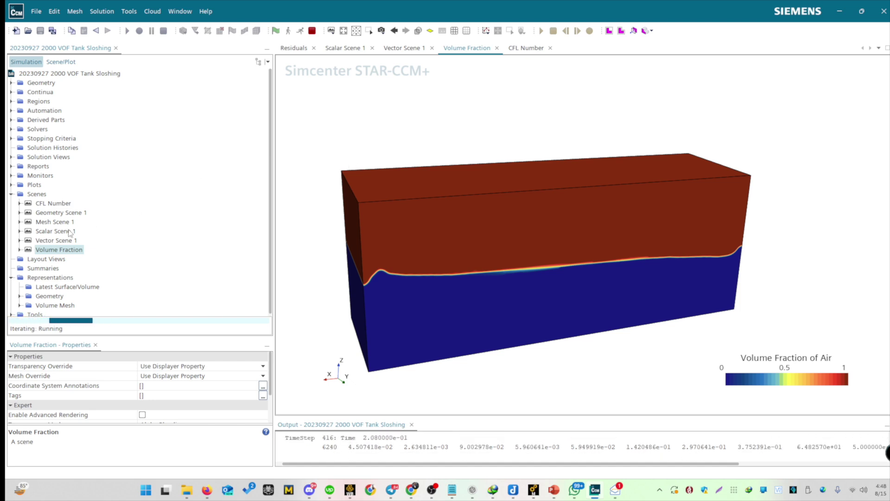
Display Scalar Scene 1 and inspect its hydrostatic pressure scalar field settings.
{"action": "double_click", "coordinate": [55, 230]}
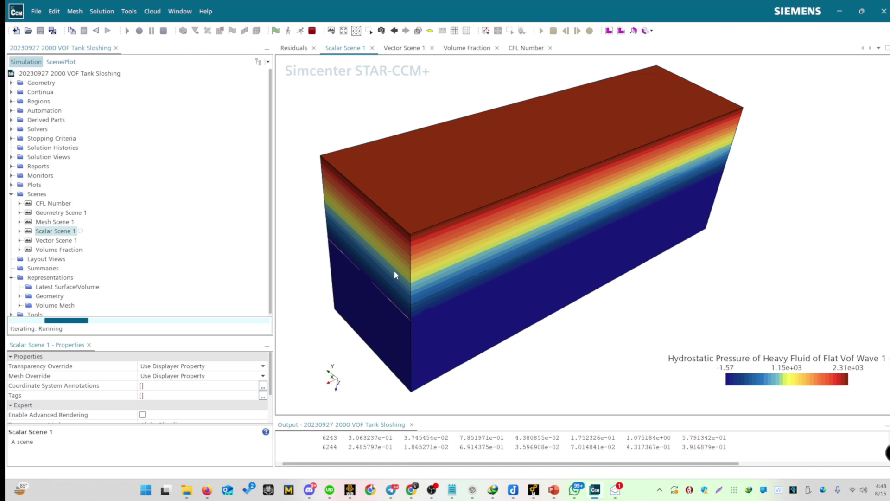
{"action": "scroll", "coordinate": [394, 275], "scroll_direction": "down", "scroll_amount": 2}
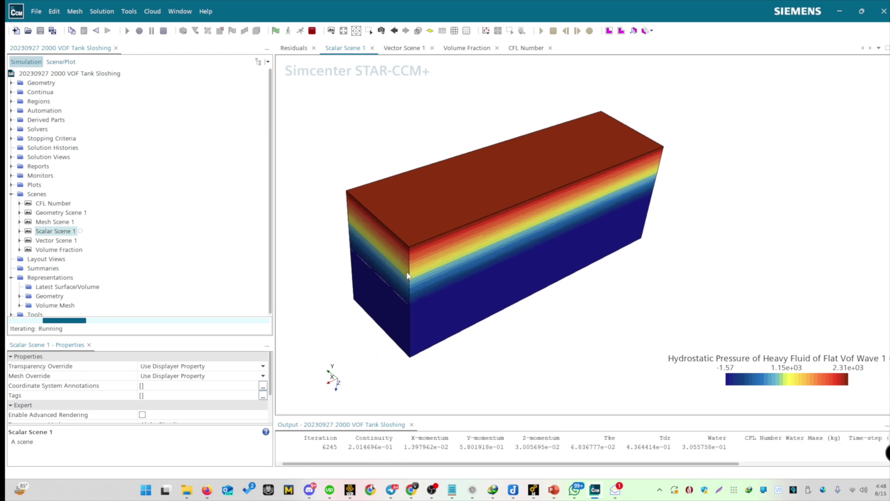
{"action": "left_click", "coordinate": [19, 231]}
{"action": "left_click", "coordinate": [27, 249]}
{"action": "left_click", "coordinate": [68, 268]}
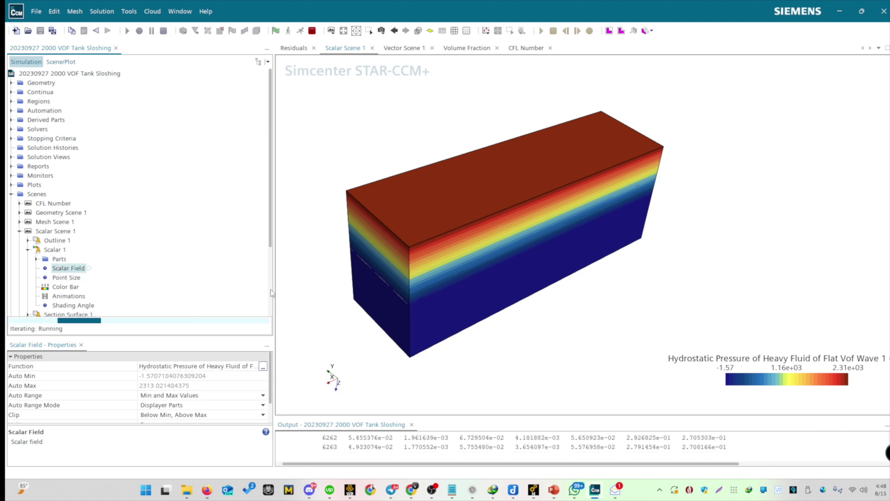
{"action": "scroll", "coordinate": [98, 274], "scroll_direction": "down", "scroll_amount": 1}
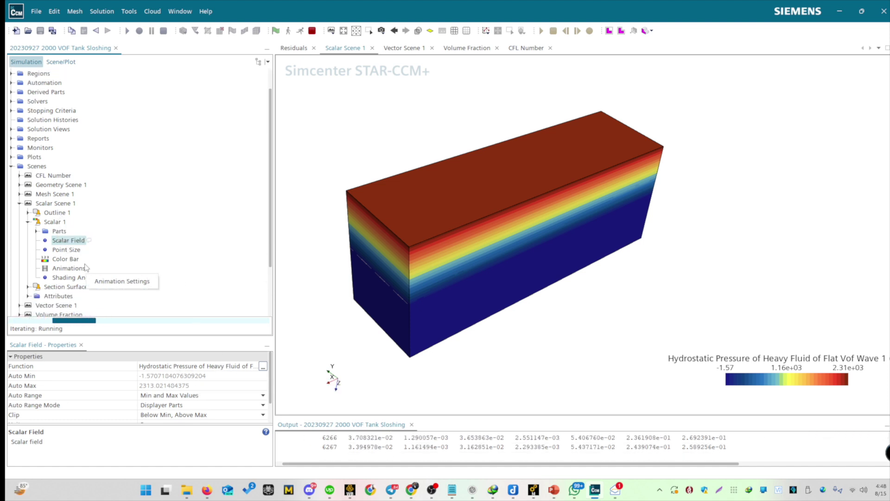
{"action": "scroll", "coordinate": [76, 254], "scroll_direction": "up", "scroll_amount": 1}
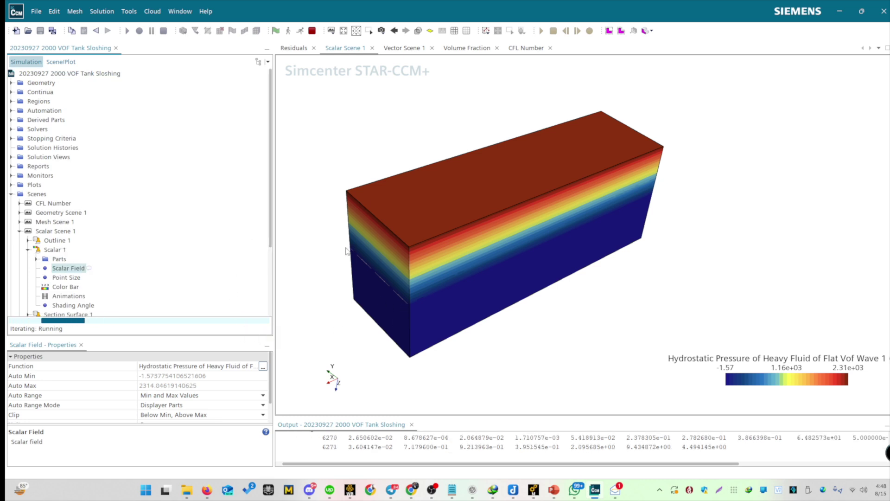
Review the tank parts list for Scalar 1, leaving the selection unchanged.
{"action": "left_click", "coordinate": [59, 259]}
{"action": "left_click", "coordinate": [208, 370]}
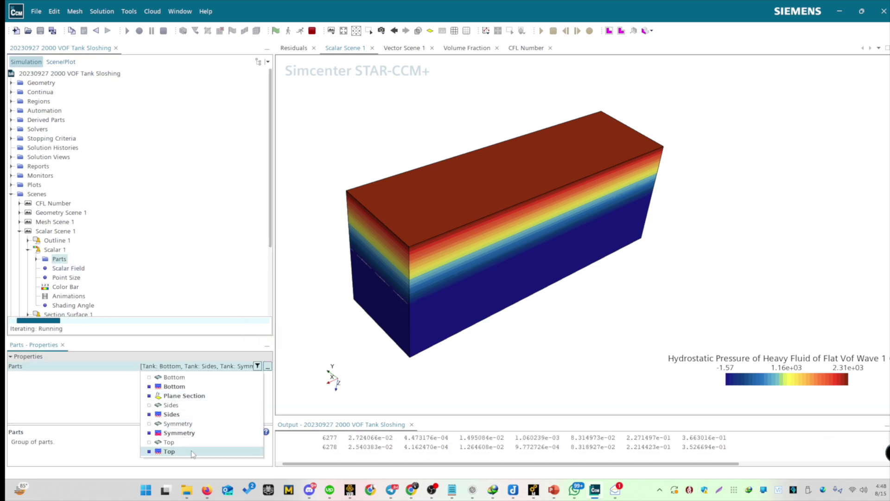
{"action": "left_click", "coordinate": [195, 240]}
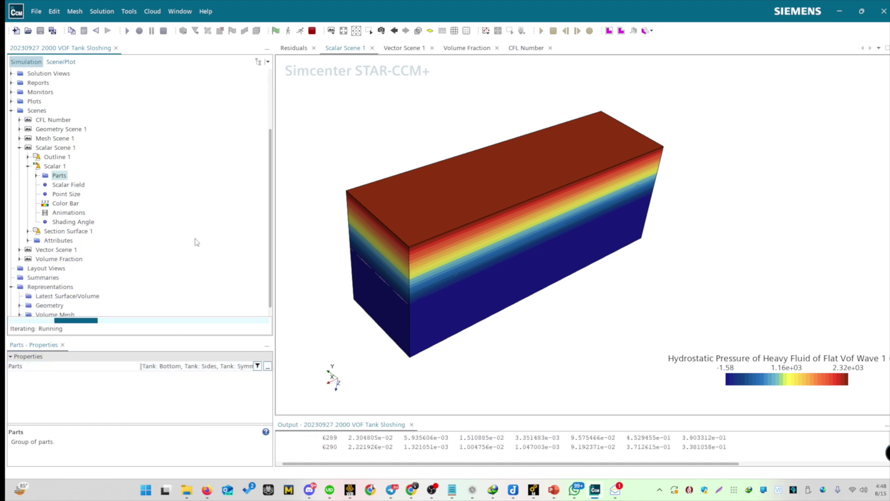
{"action": "scroll", "coordinate": [197, 242], "scroll_direction": "down", "scroll_amount": 1}
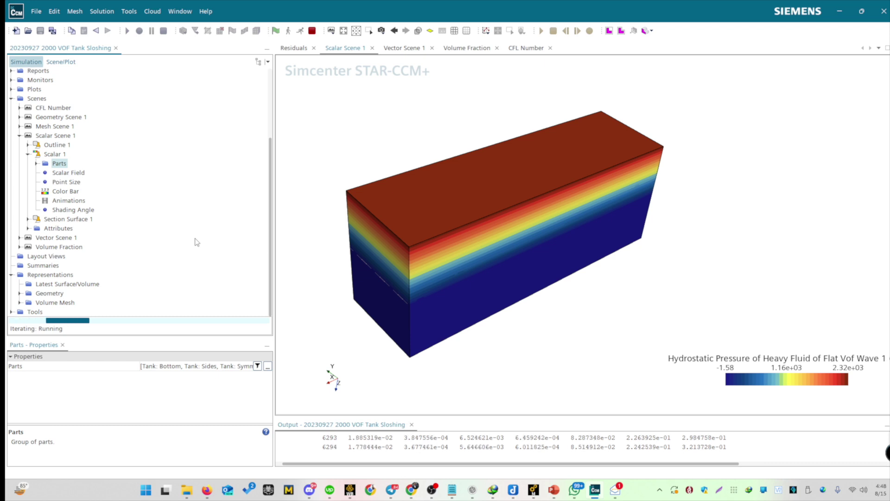
Display Vector Scene 1 and inspect Vector 1's velocity field and the tank parts it uses.
{"action": "double_click", "coordinate": [38, 238]}
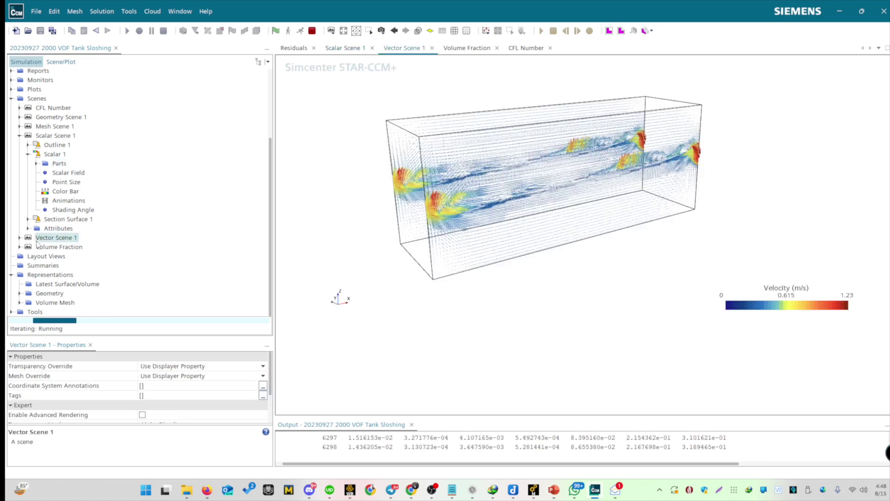
{"action": "right_click", "coordinate": [33, 99]}
{"action": "key", "text": "Escape"}
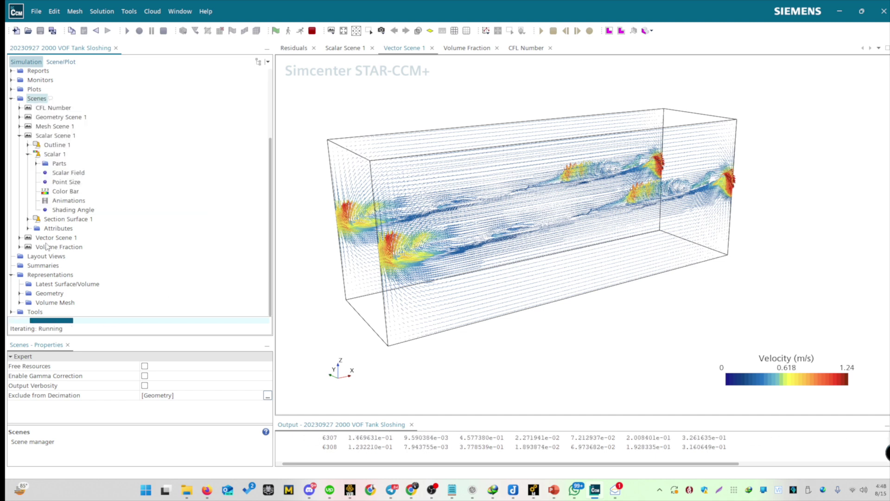
{"action": "left_click", "coordinate": [19, 237]}
{"action": "left_click", "coordinate": [28, 256]}
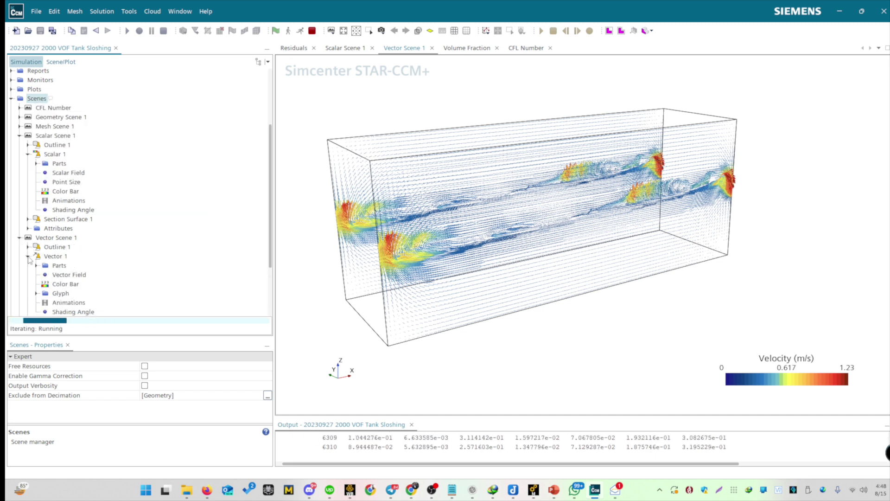
{"action": "left_click", "coordinate": [65, 274]}
{"action": "left_click", "coordinate": [59, 265]}
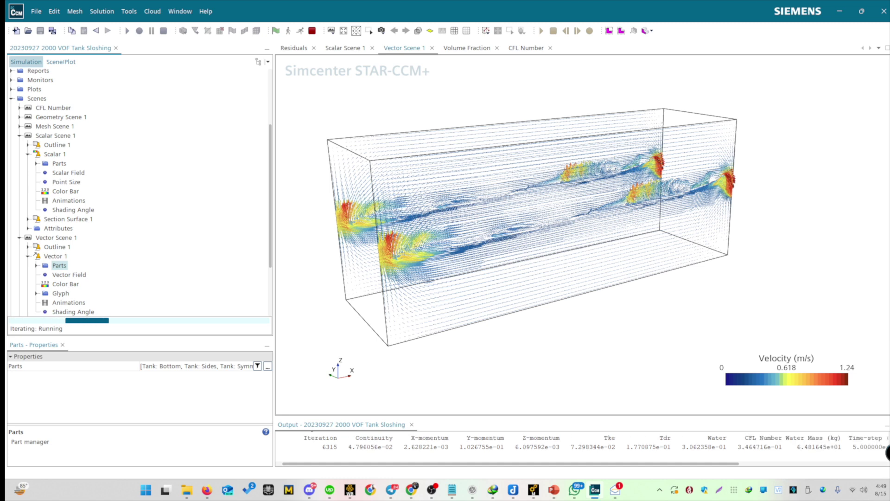